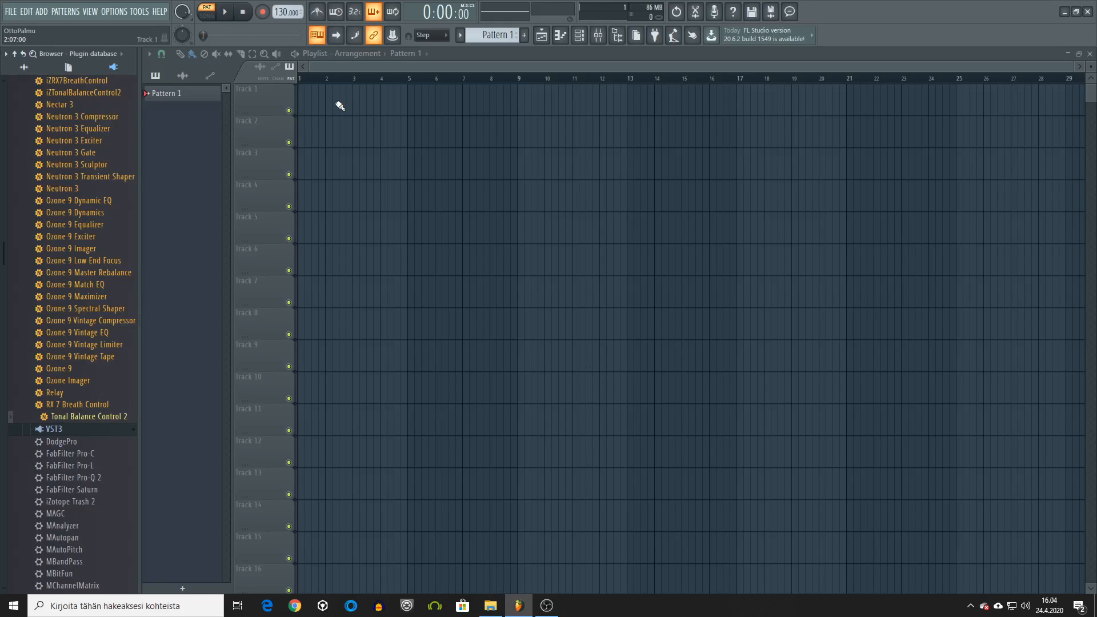
- Open the PRO LEAD TUTORIAL.zip project and close its plugin and mixer windows so the playlist shows all four lead patterns
{"action": "left_click", "coordinate": [12, 15]}
{"action": "left_click", "coordinate": [75, 133]}
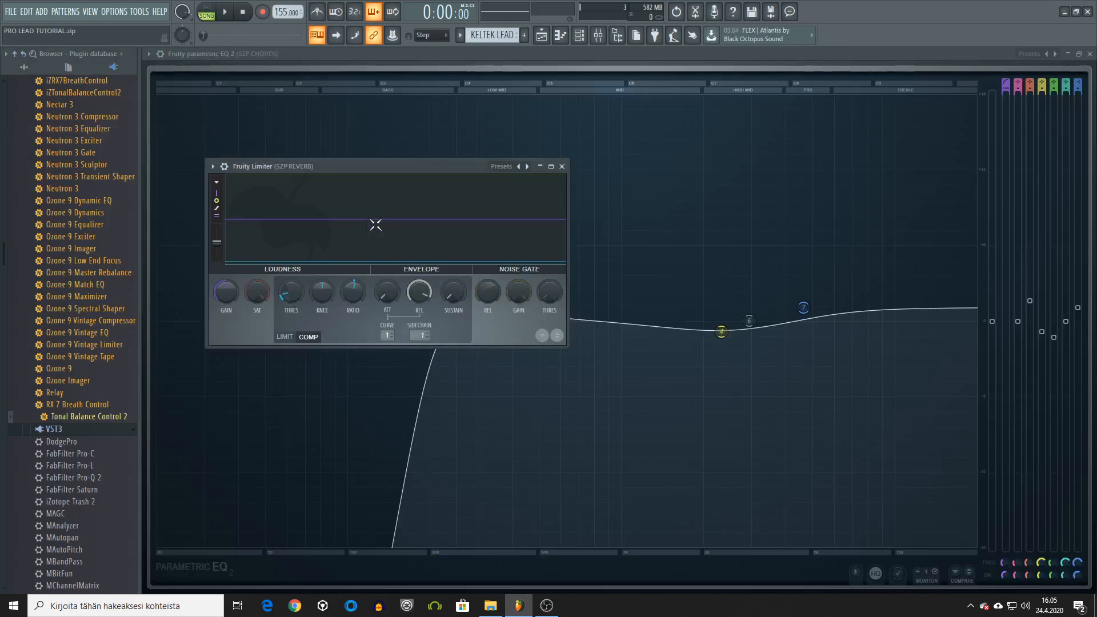
{"action": "left_click", "coordinate": [1089, 55]}
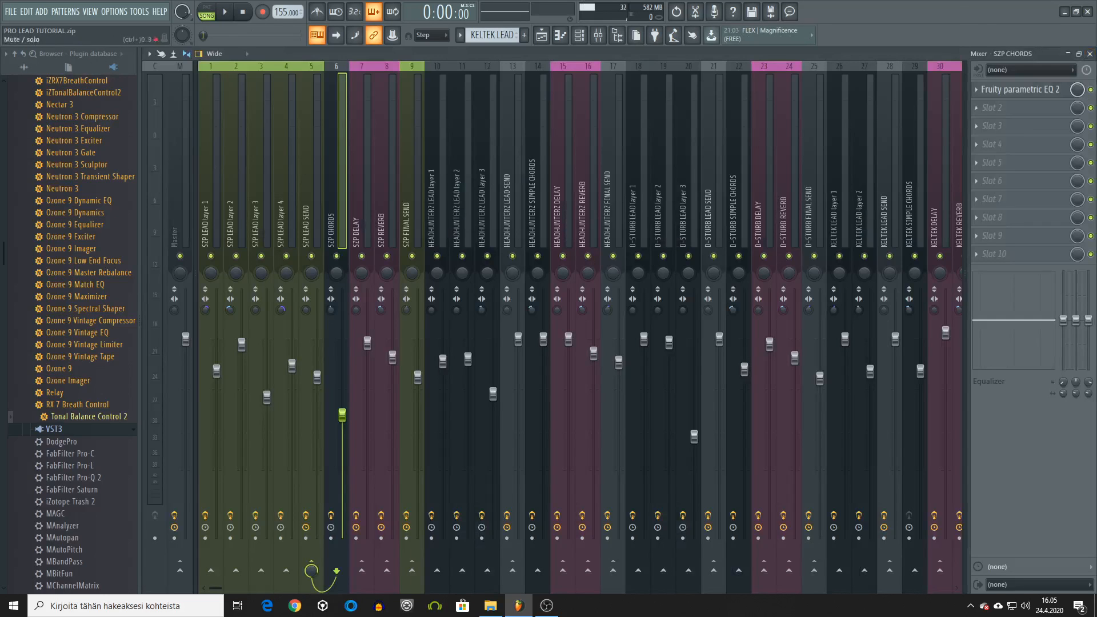
{"action": "left_click", "coordinate": [1089, 54]}
{"action": "left_click", "coordinate": [562, 168]}
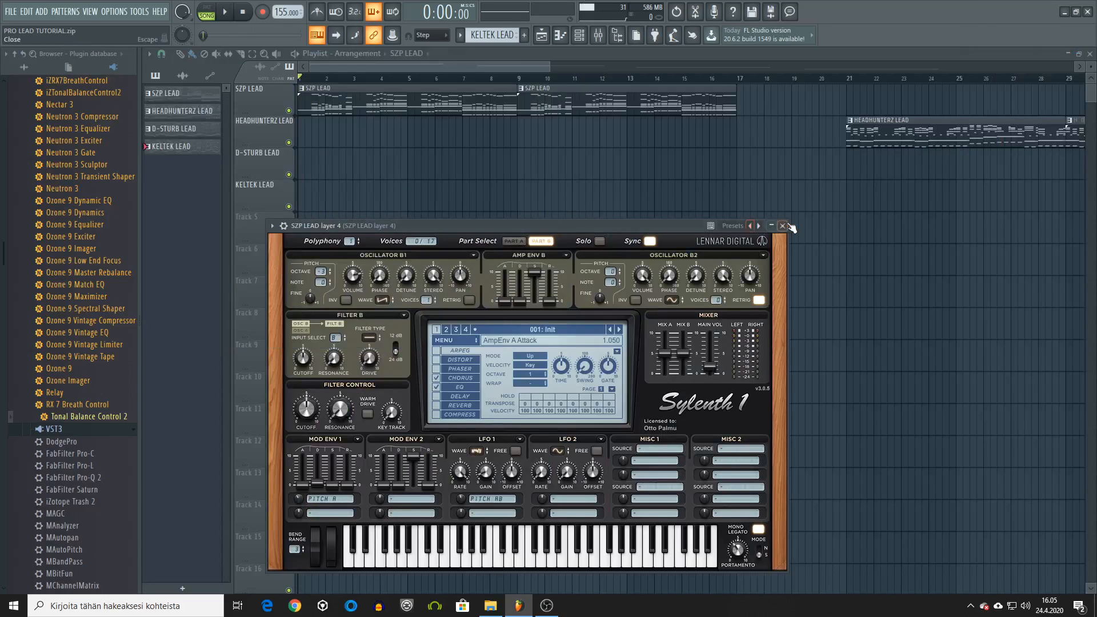
{"action": "left_click", "coordinate": [788, 225]}
{"action": "scroll", "coordinate": [578, 78], "scroll_direction": "down", "scroll_amount": 6}
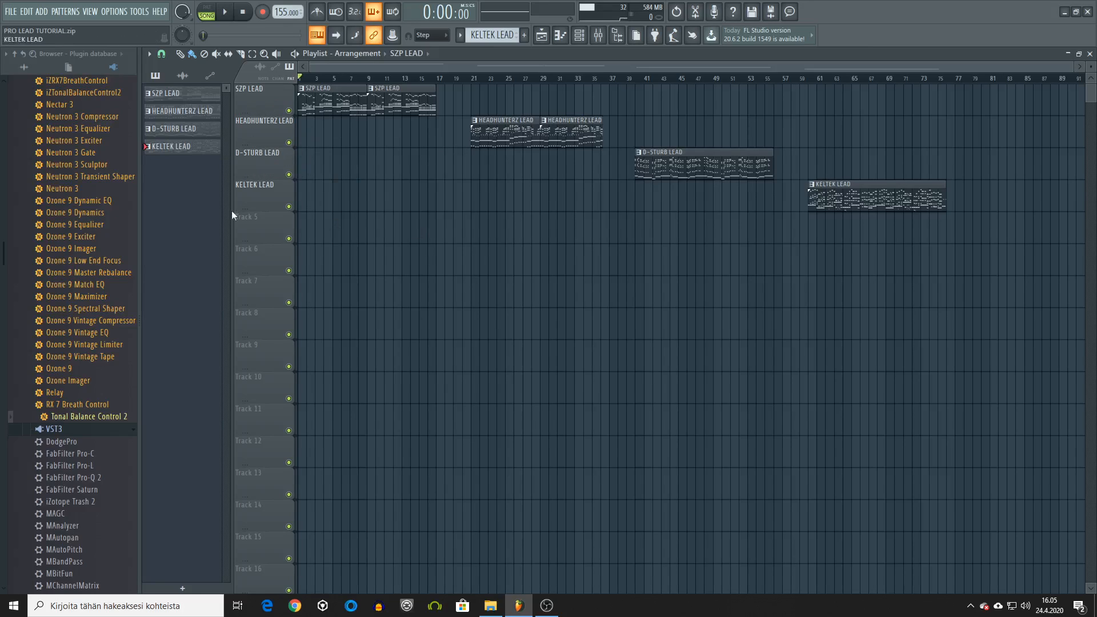
- Show the channel rack and view the Sylenth1 synth of KELTEK LEAD layer 1
{"action": "left_click", "coordinate": [578, 35]}
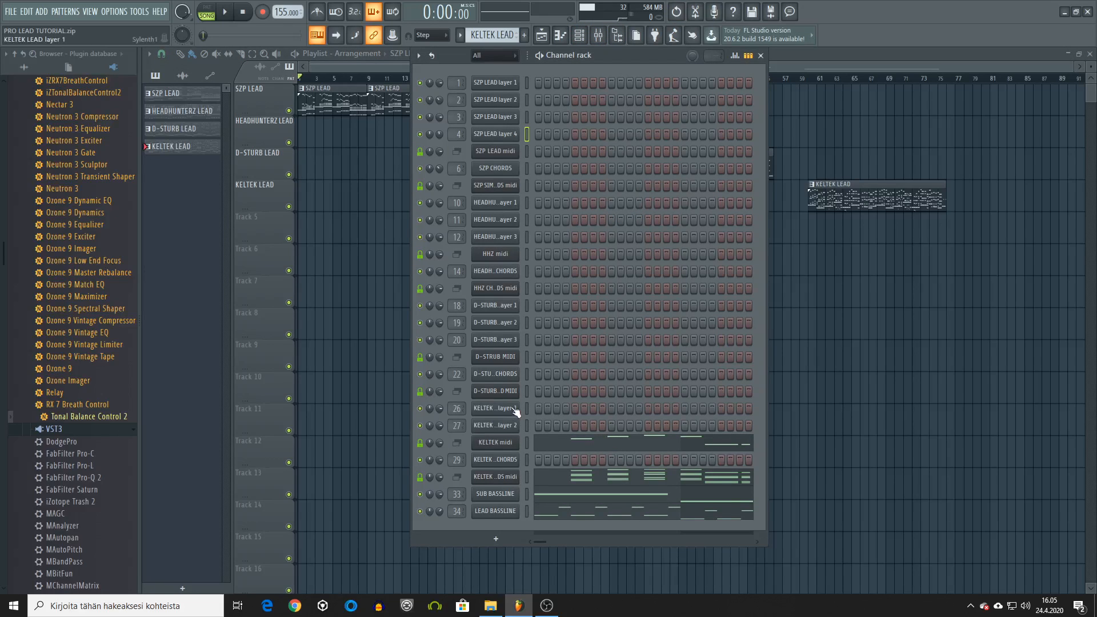
{"action": "left_click", "coordinate": [494, 408]}
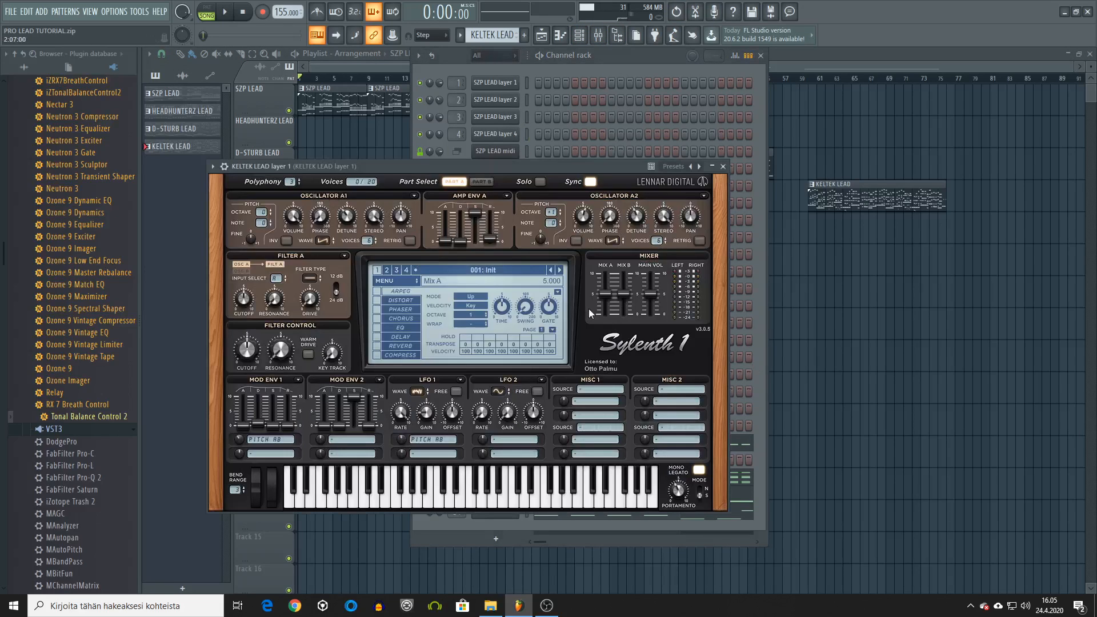
{"action": "left_click", "coordinate": [723, 166]}
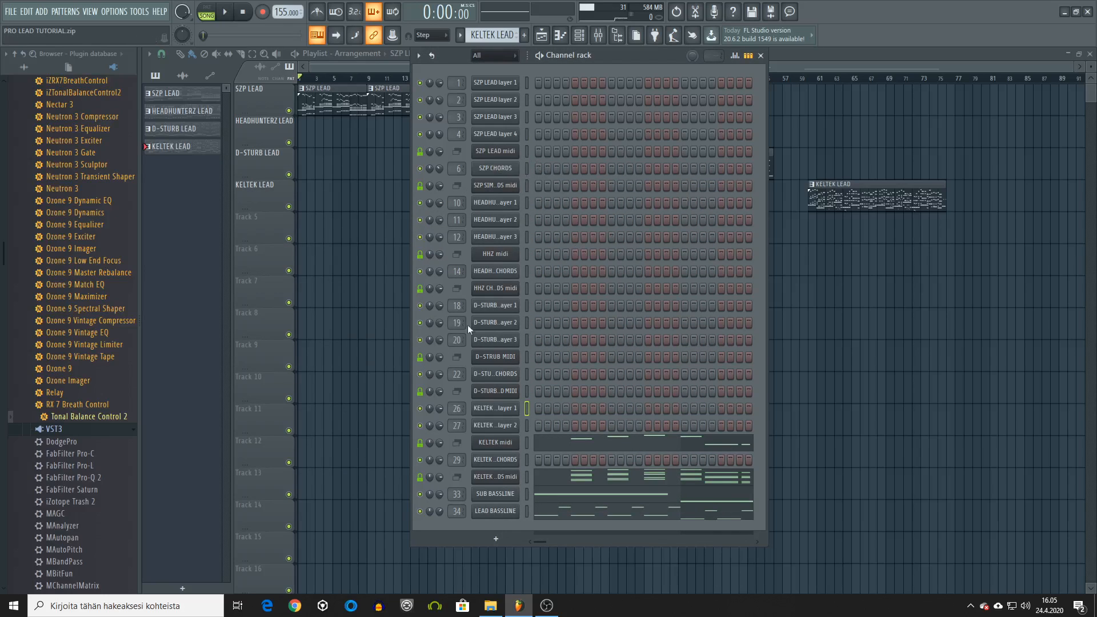
- Switch to the SZP LEAD pattern and examine the full melody of the SZP LEAD midi channel in the piano roll
{"action": "right_click", "coordinate": [502, 35]}
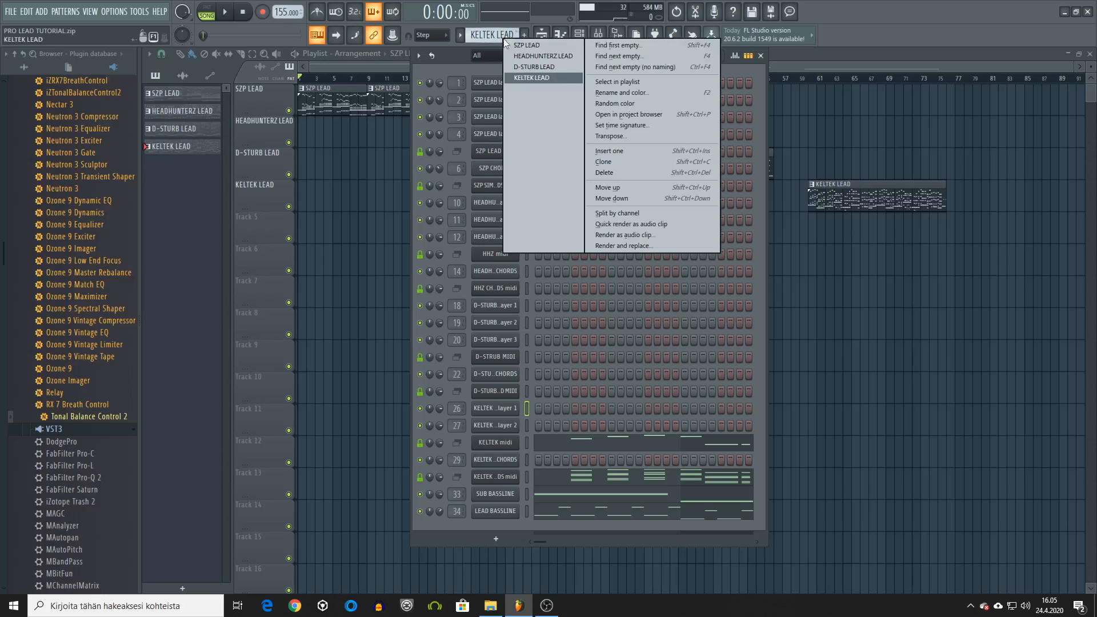
{"action": "left_click", "coordinate": [528, 45]}
{"action": "left_click", "coordinate": [621, 153]}
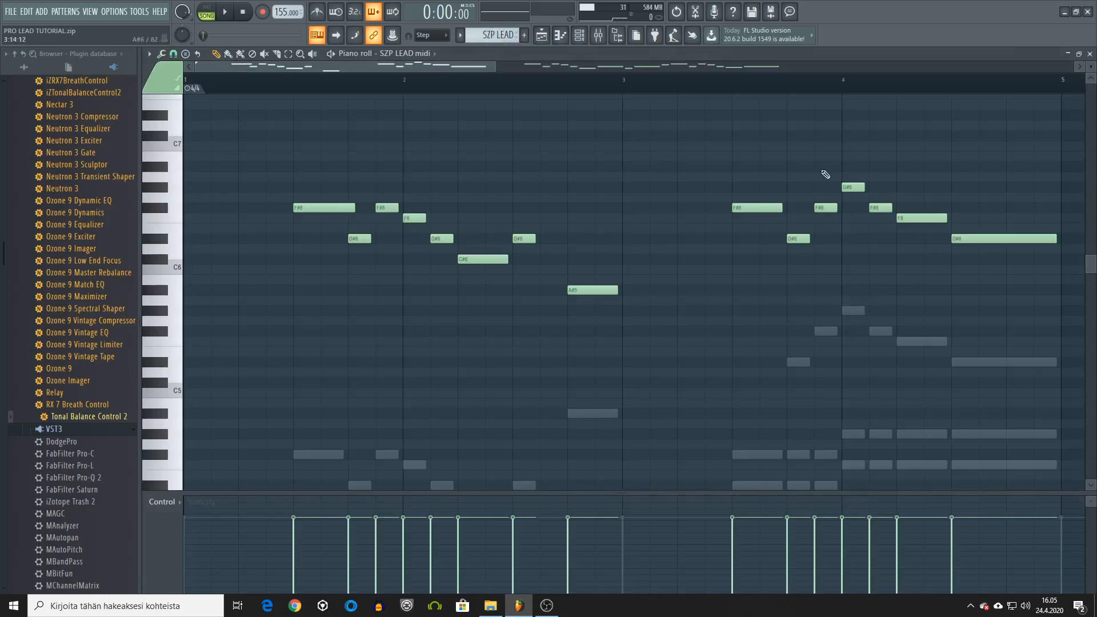
{"action": "scroll", "coordinate": [566, 86], "scroll_direction": "down", "scroll_amount": 5}
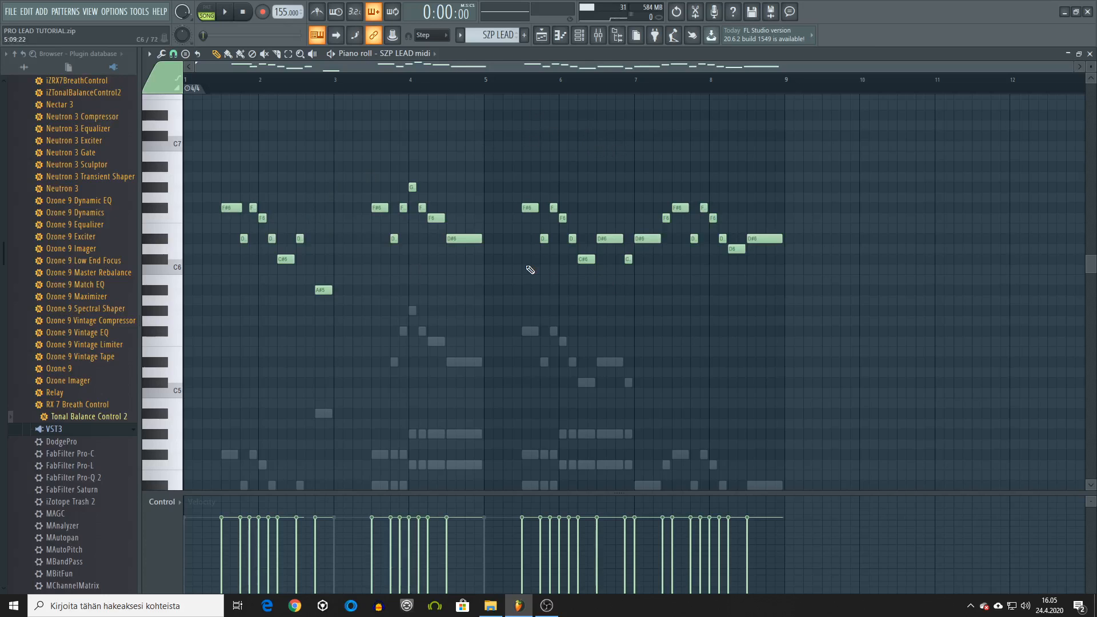
{"action": "left_click", "coordinate": [1089, 53]}
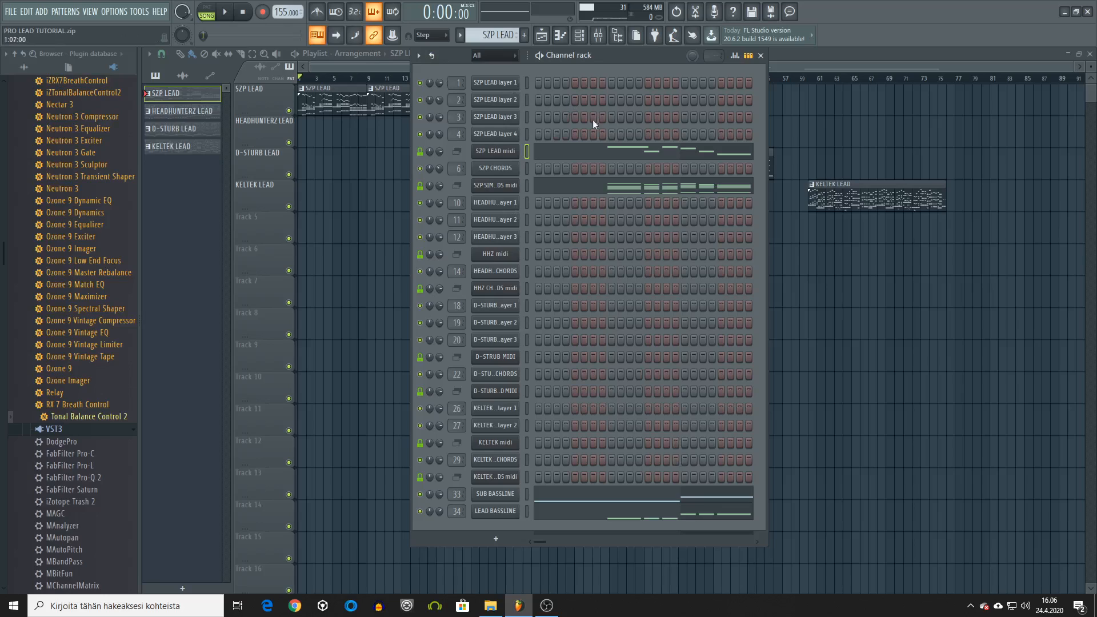
- Open the SZP LEAD midi layer channel's settings and show its child channels
{"action": "scroll", "coordinate": [499, 43], "scroll_direction": "down", "scroll_amount": 1}
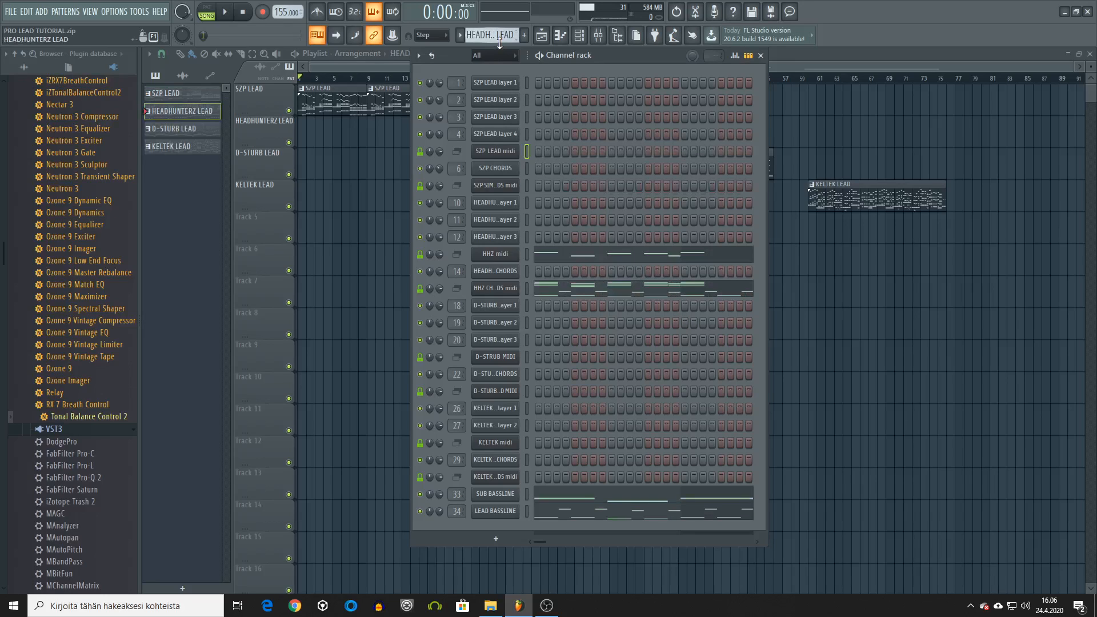
{"action": "scroll", "coordinate": [499, 43], "scroll_direction": "up", "scroll_amount": 1}
{"action": "left_click", "coordinate": [500, 153]}
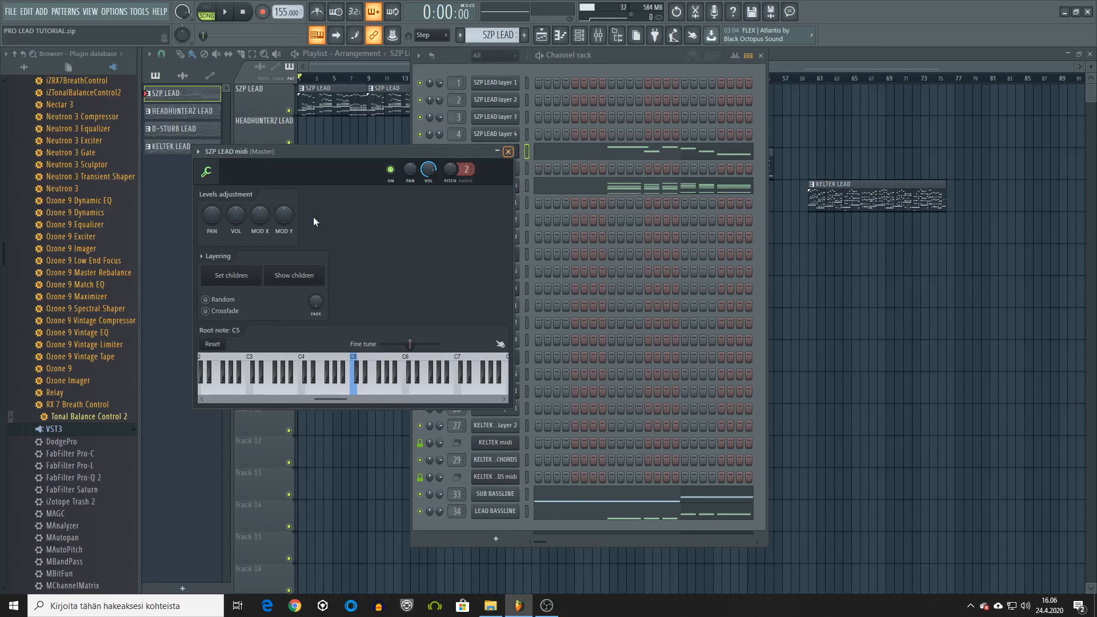
{"action": "left_click_drag", "start_coordinate": [337, 151], "coordinate": [822, 161]}
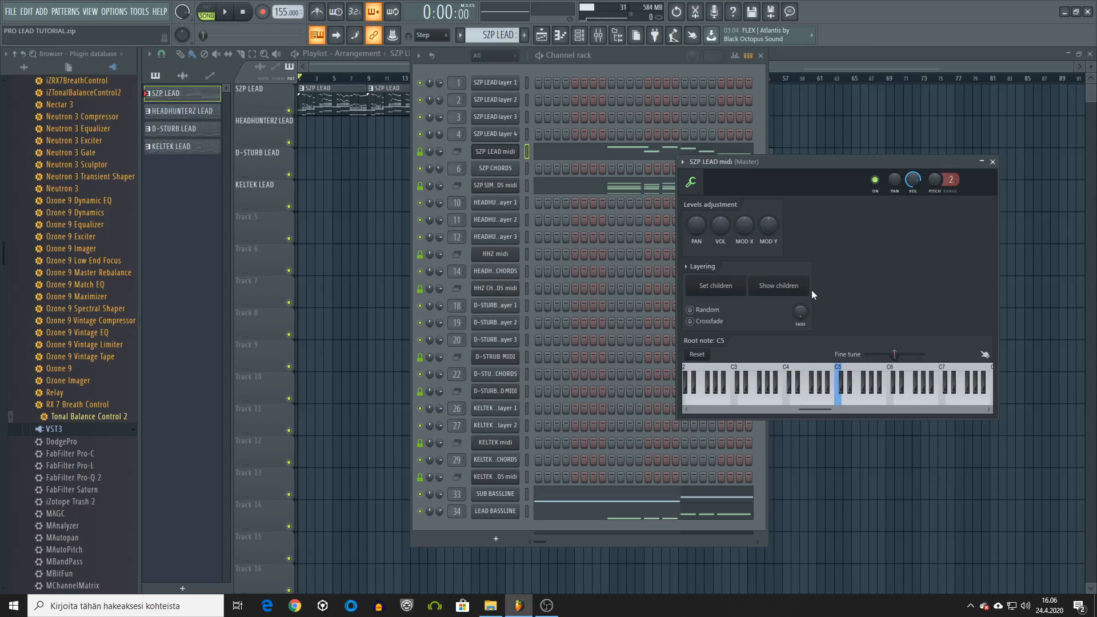
{"action": "left_click", "coordinate": [779, 286]}
{"action": "left_click", "coordinate": [992, 162]}
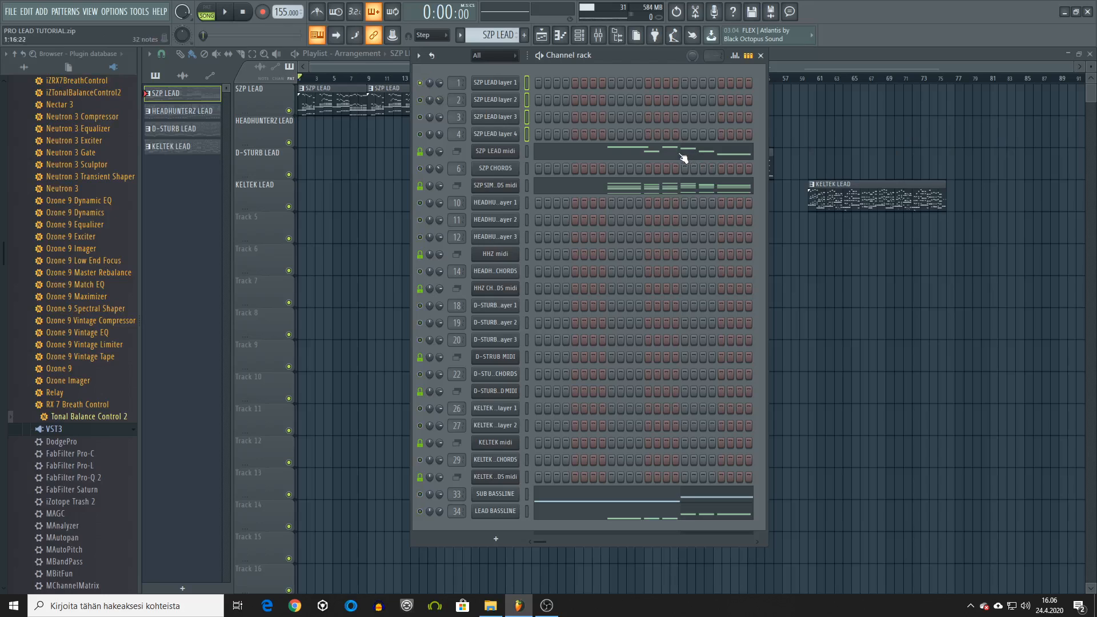
- Audition SZP LEAD layer 1 and SZP LEAD layer 2 one at a time in solo
{"action": "key", "text": "space"}
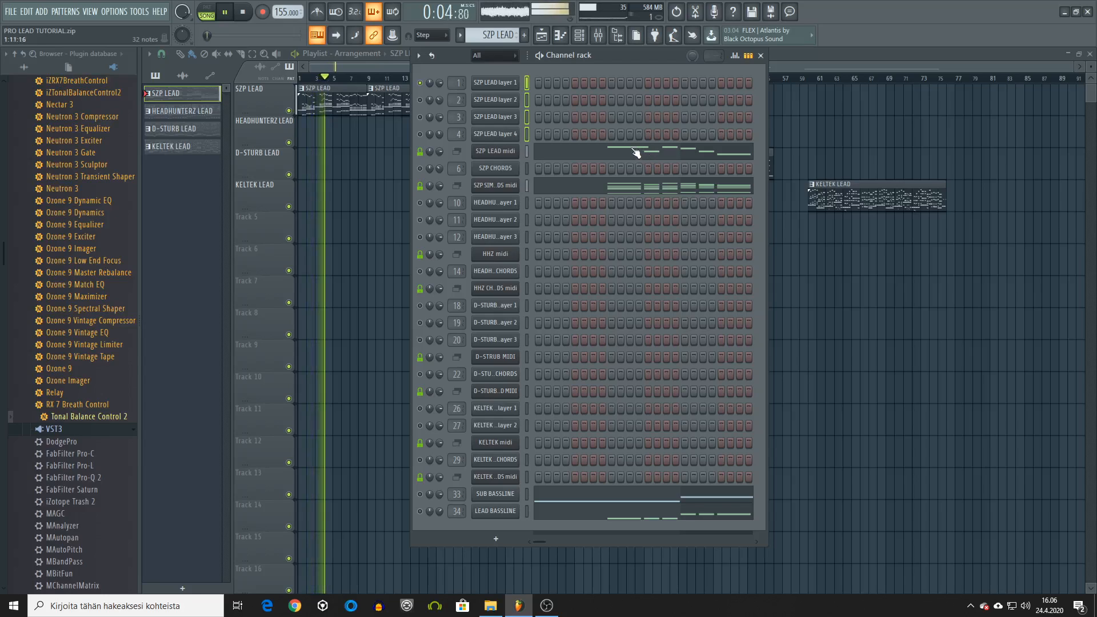
{"action": "key", "text": "space"}
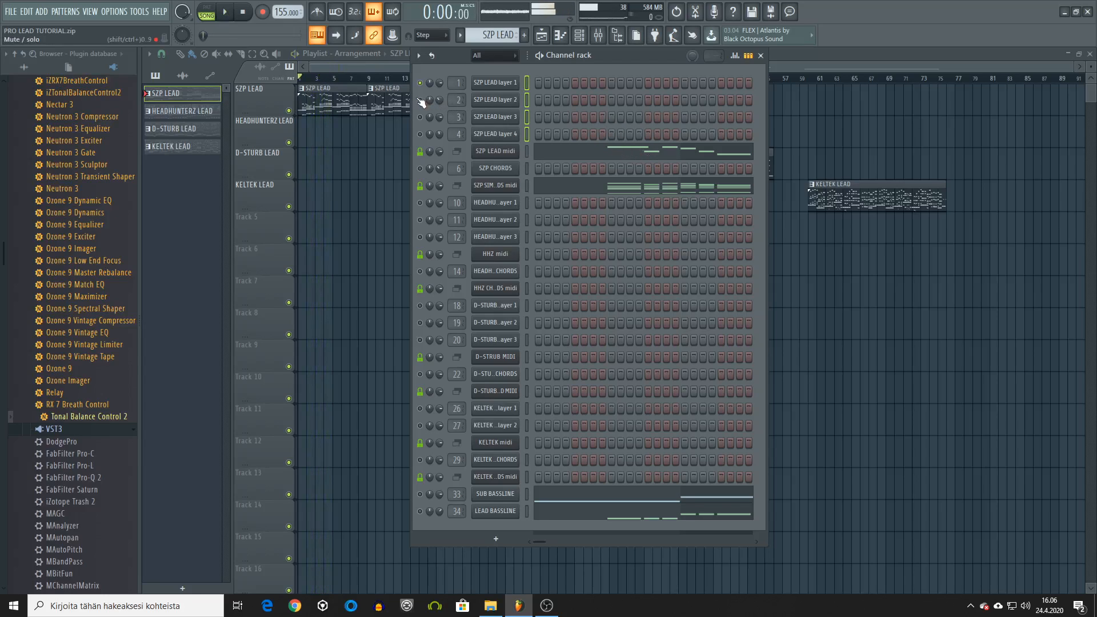
{"action": "key", "text": "space"}
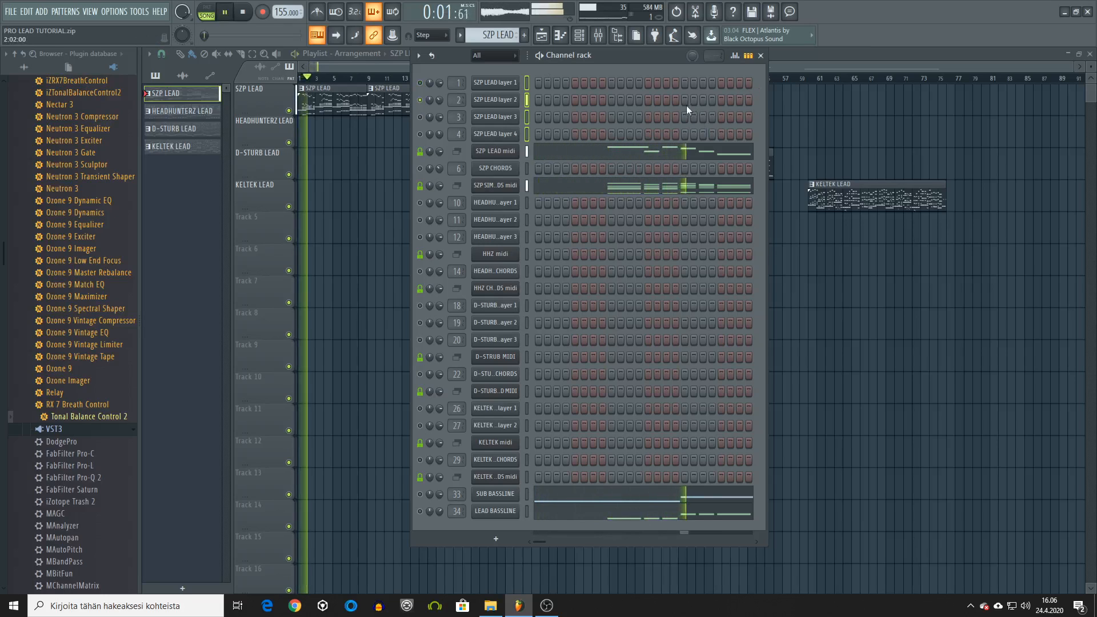
{"action": "key", "text": "space"}
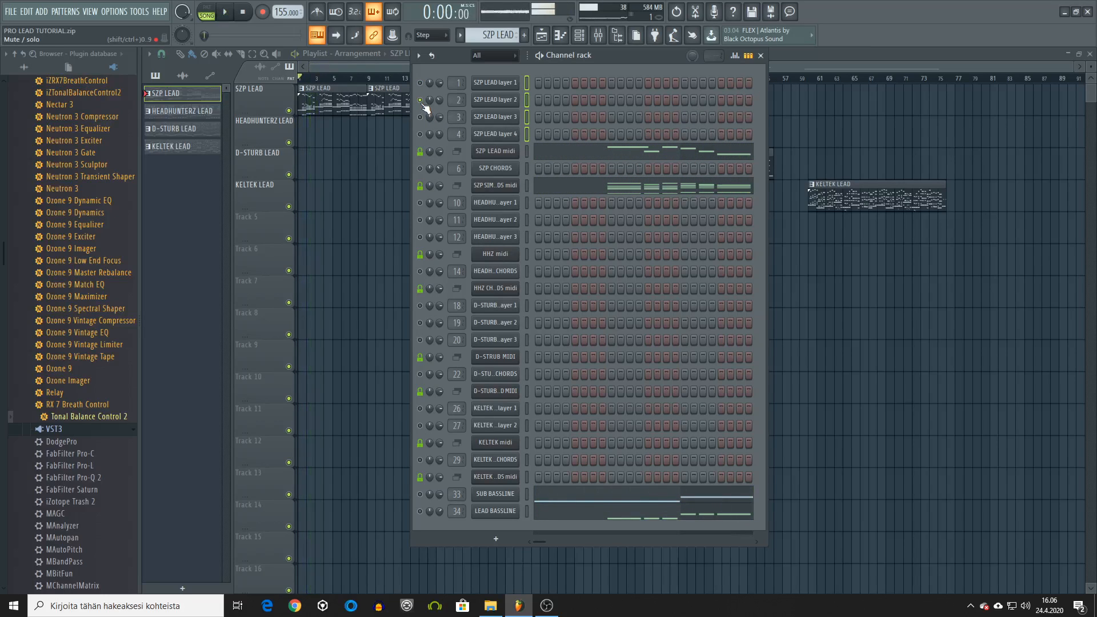
- Select the SZP LEAD midi channel and review its notes again in the piano roll
{"action": "left_click", "coordinate": [525, 152]}
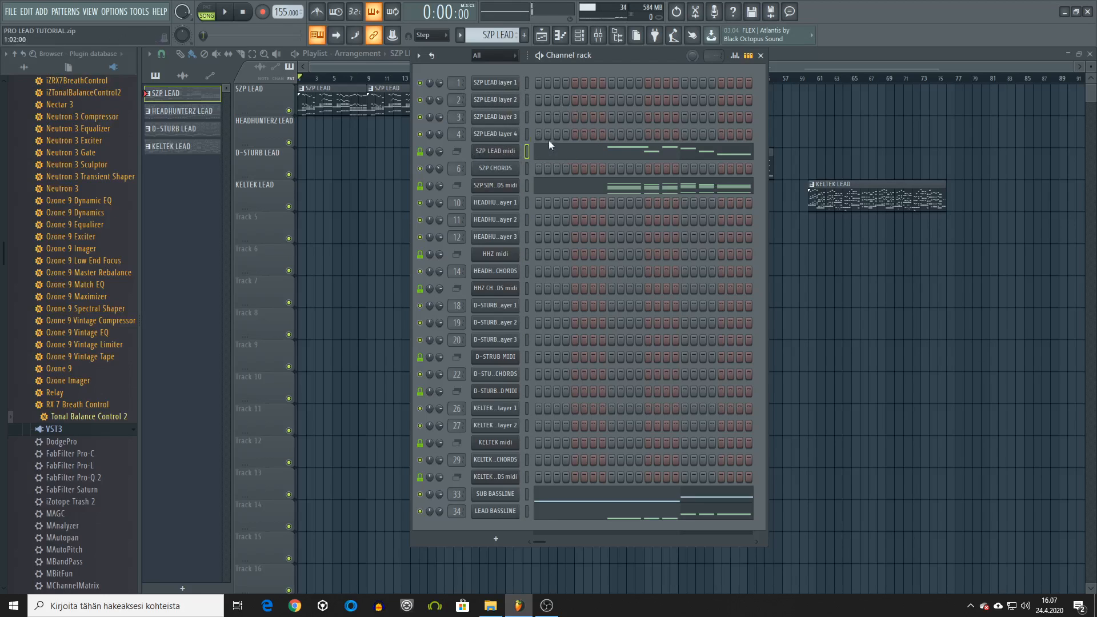
{"action": "left_click", "coordinate": [567, 153]}
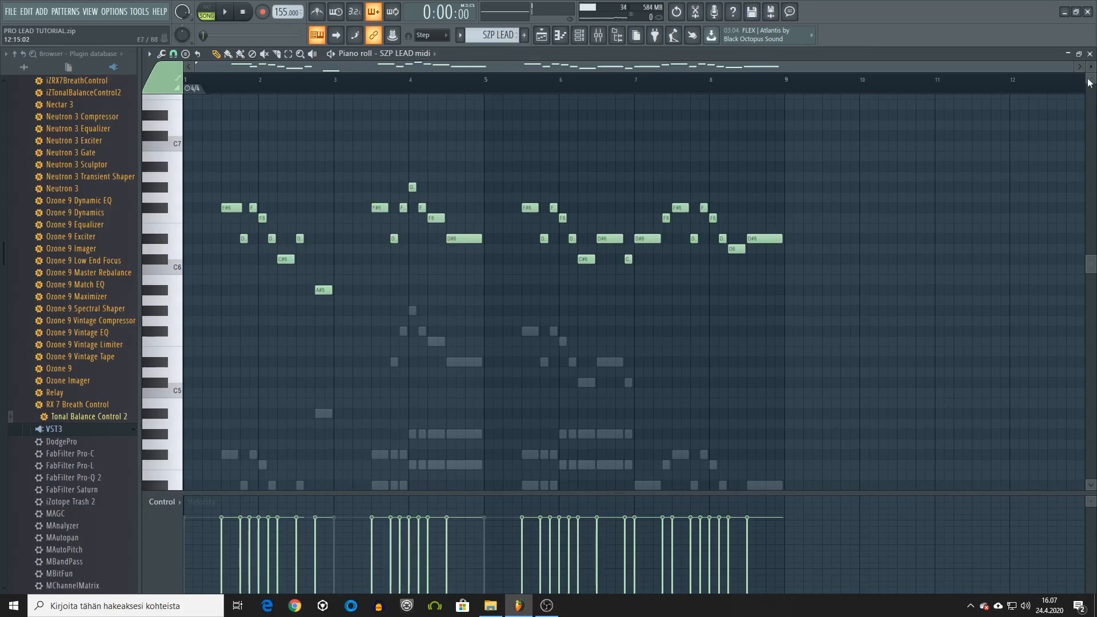
{"action": "left_click", "coordinate": [1089, 54]}
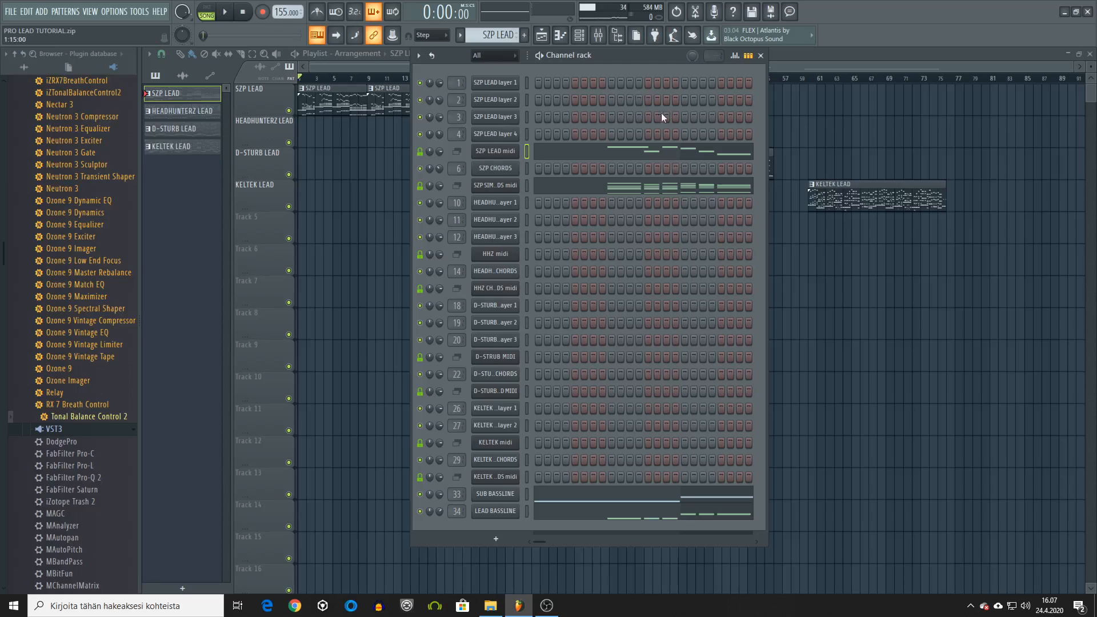
- Inspect the Sylenth1 settings of the SZP CHORDS channel and audition that channel in solo
{"action": "left_click", "coordinate": [488, 169]}
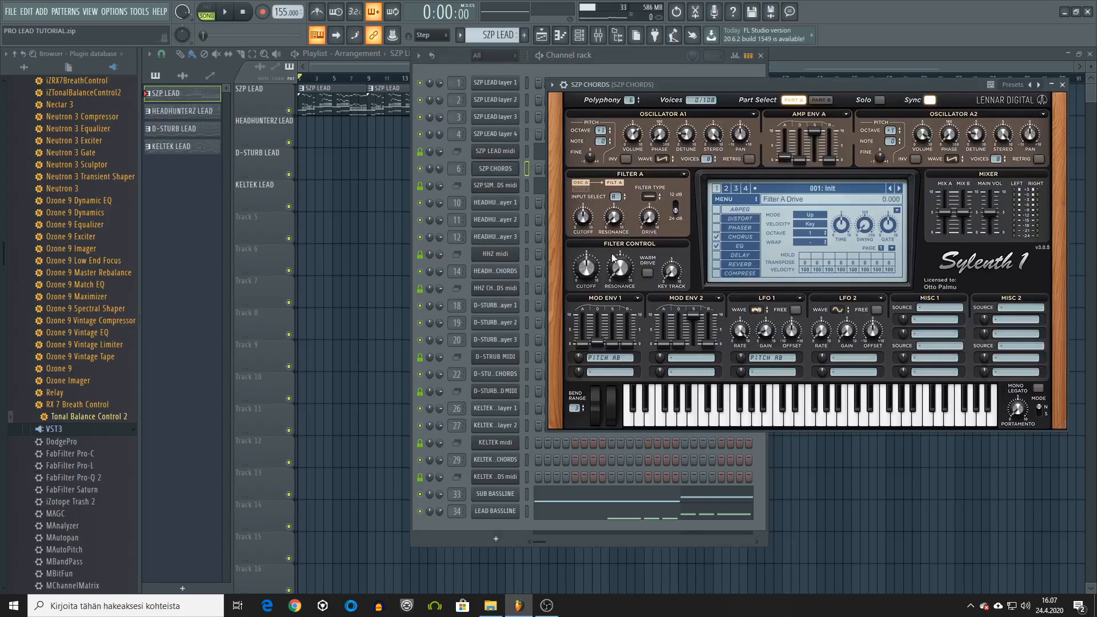
{"action": "left_click", "coordinate": [1062, 85]}
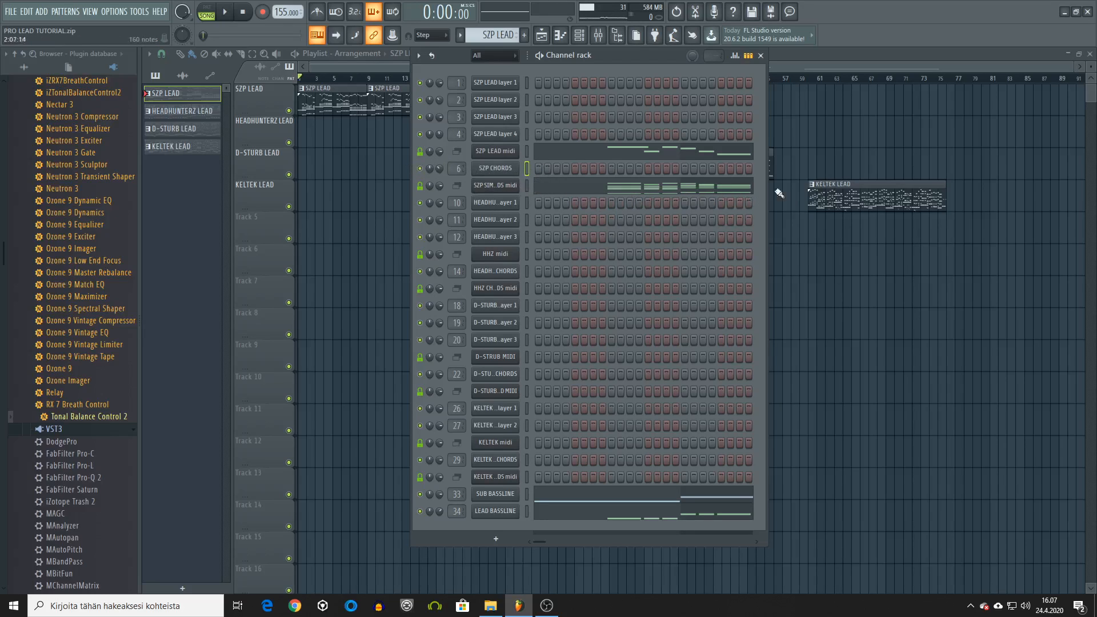
{"action": "key", "text": "space"}
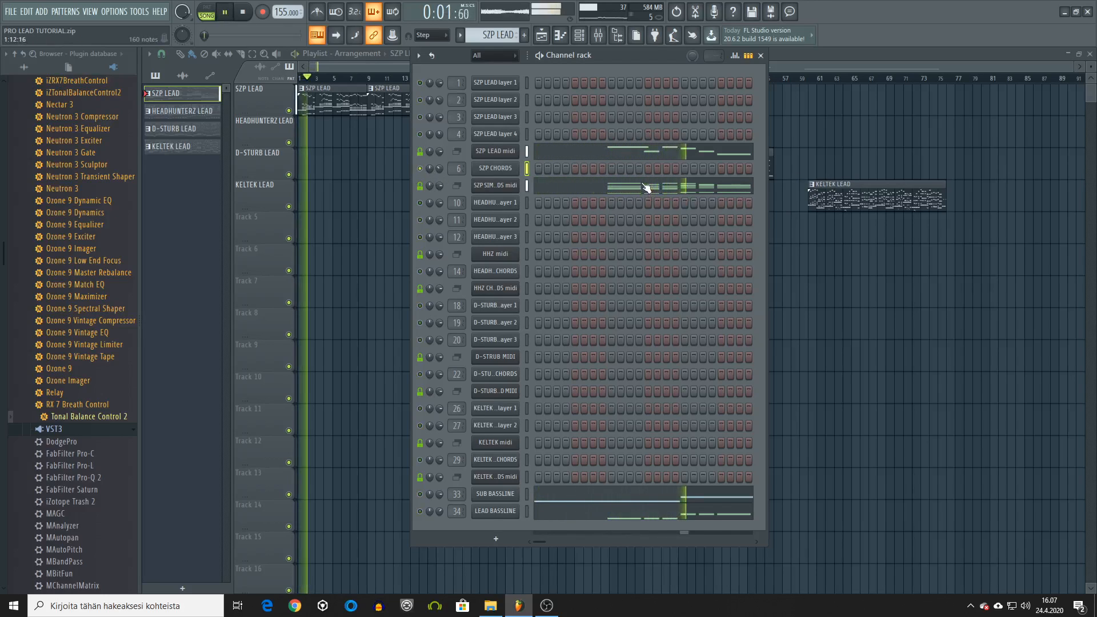
{"action": "key", "text": "space"}
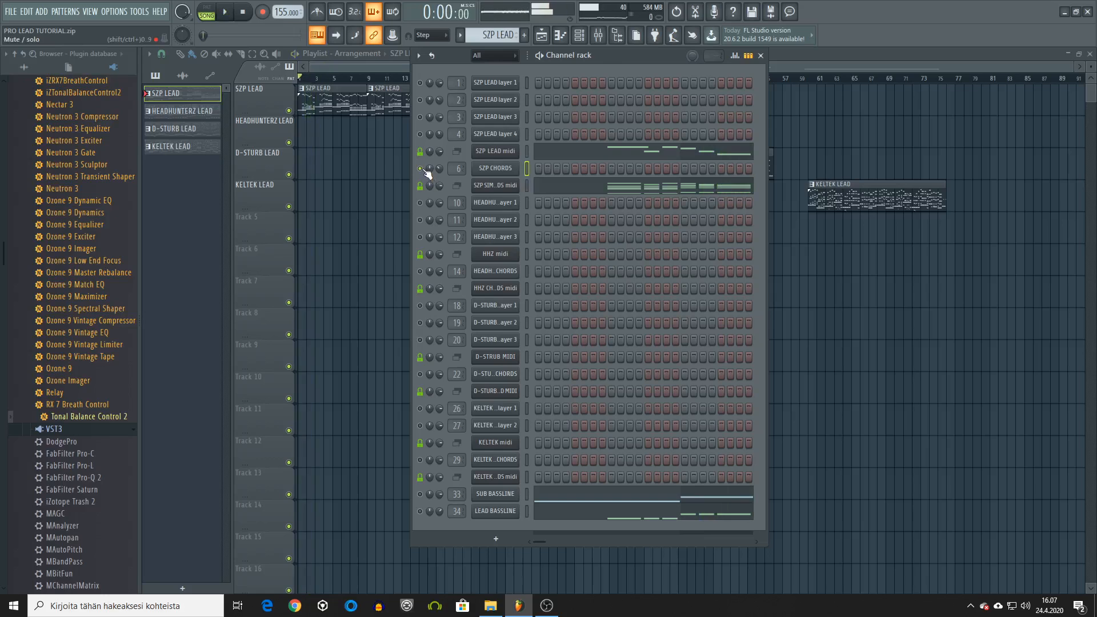
- Examine the chord notes of the SZP SIMPLE CHORDS midi channel in the piano roll, down to the lowest octave
{"action": "left_click", "coordinate": [662, 187]}
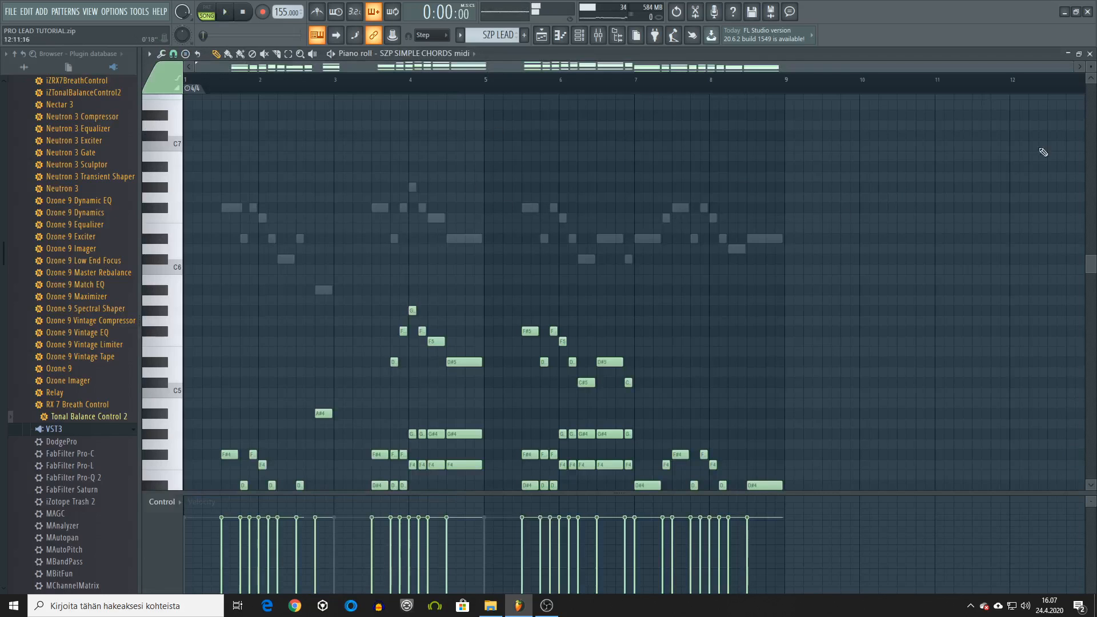
{"action": "scroll", "coordinate": [666, 196], "scroll_direction": "down", "scroll_amount": 10}
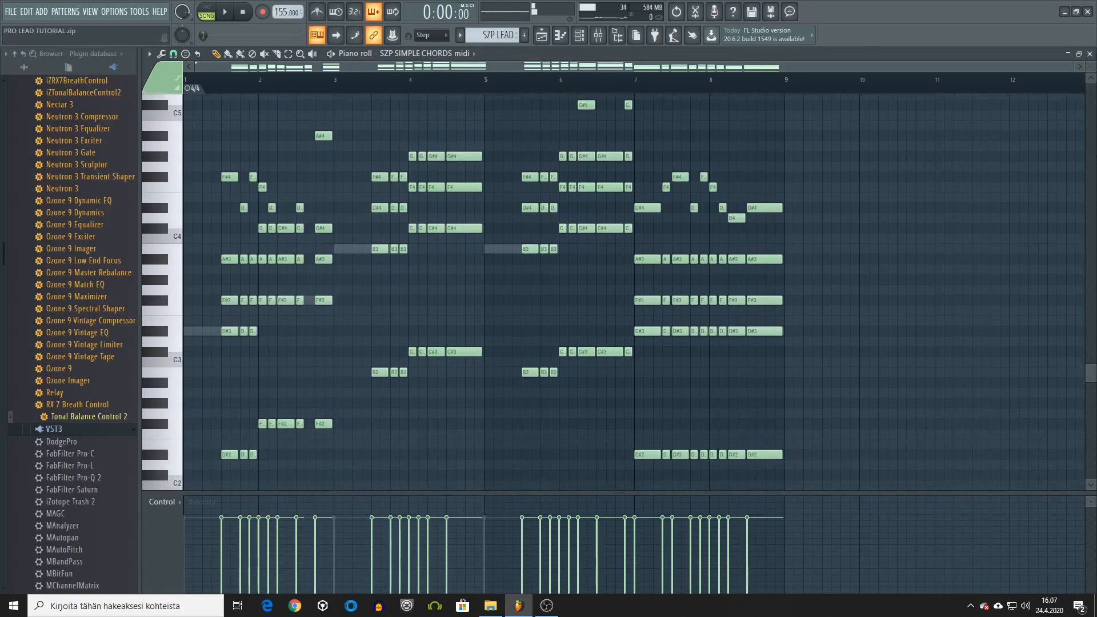
{"action": "left_click", "coordinate": [1090, 53]}
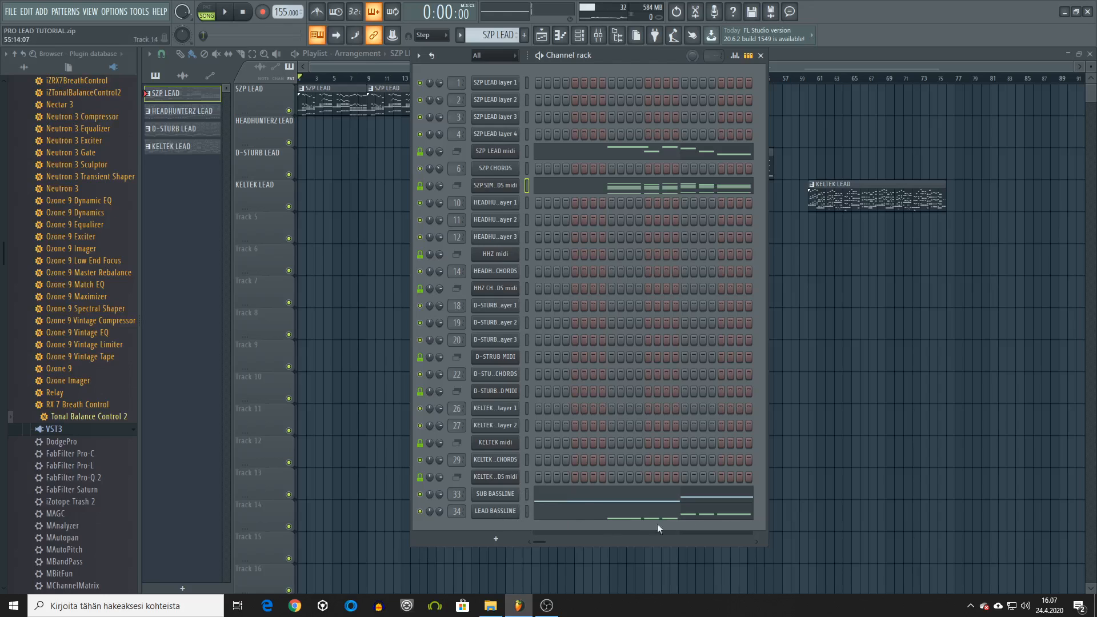
- Review the SUB BASSLINE channel's notes and Sylenth1 synth, and the notes of the LEAD BASSLINE channel
{"action": "left_click", "coordinate": [650, 503]}
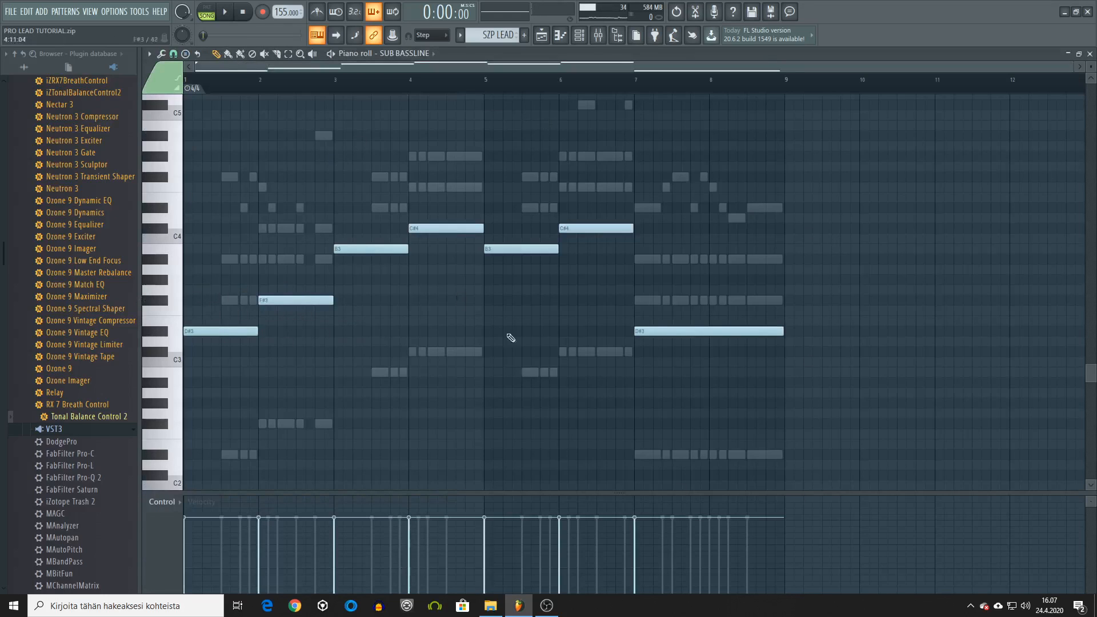
{"action": "left_click", "coordinate": [1089, 53]}
{"action": "left_click", "coordinate": [496, 494]}
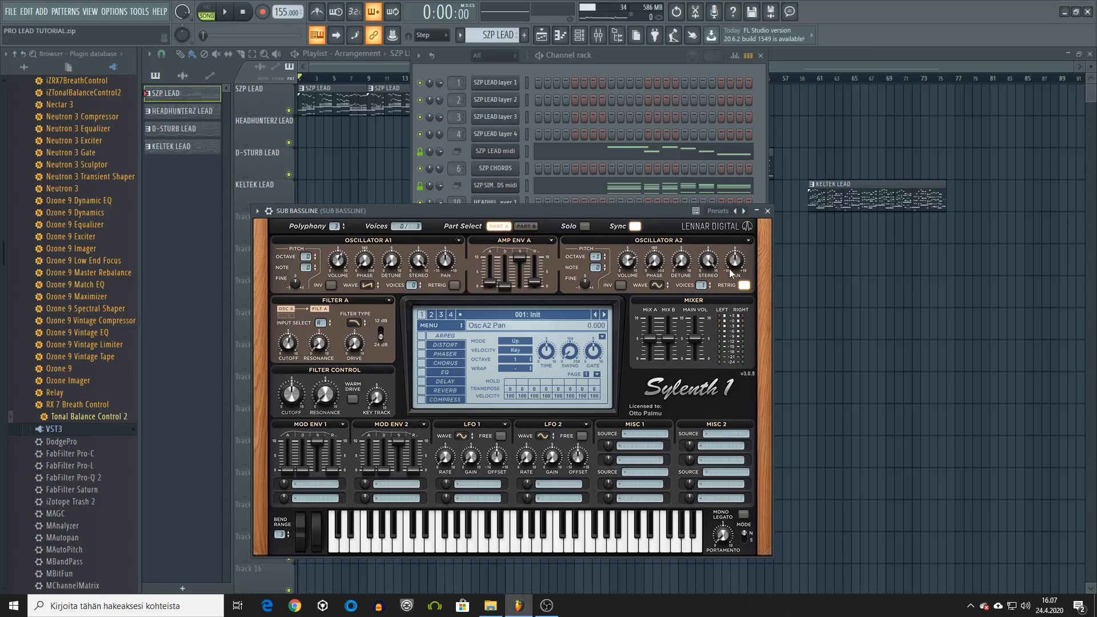
{"action": "left_click", "coordinate": [768, 212]}
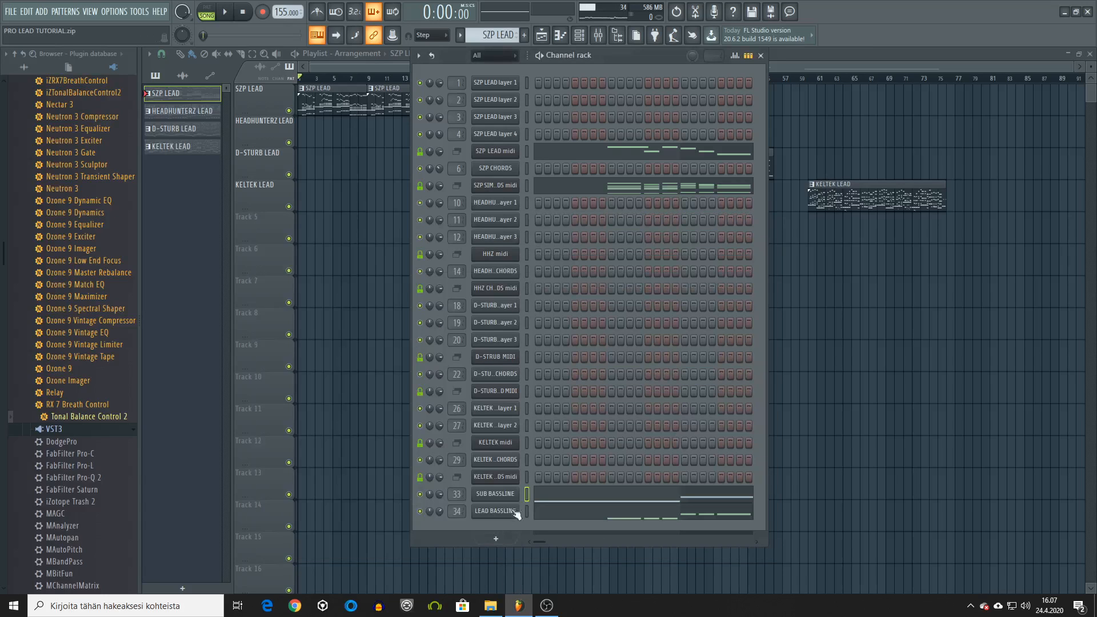
{"action": "left_click", "coordinate": [571, 515]}
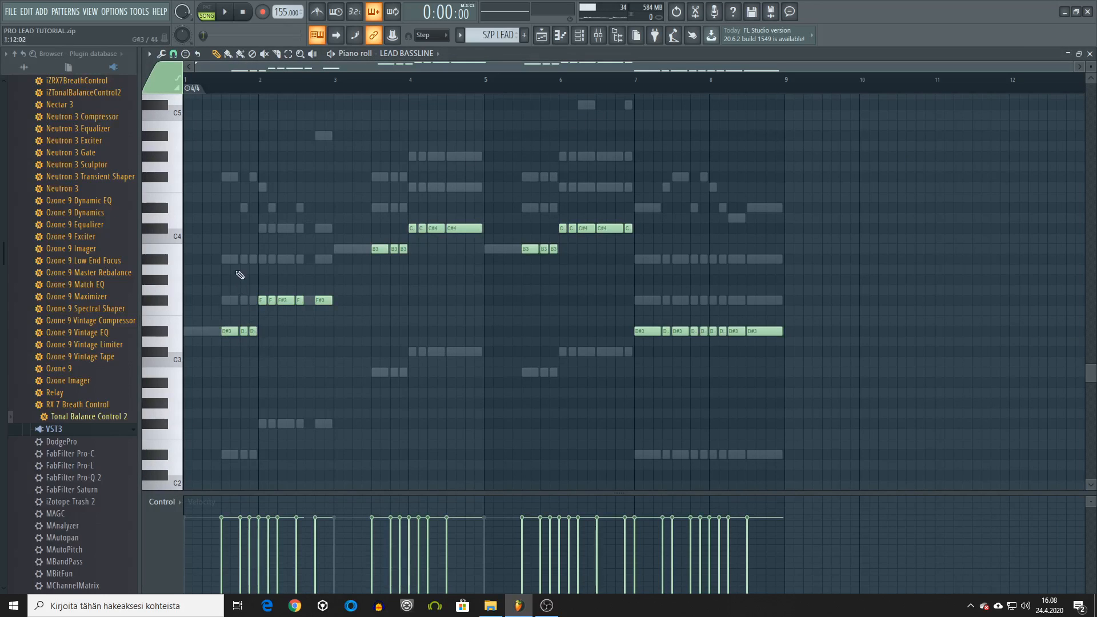
{"action": "left_click", "coordinate": [1090, 53]}
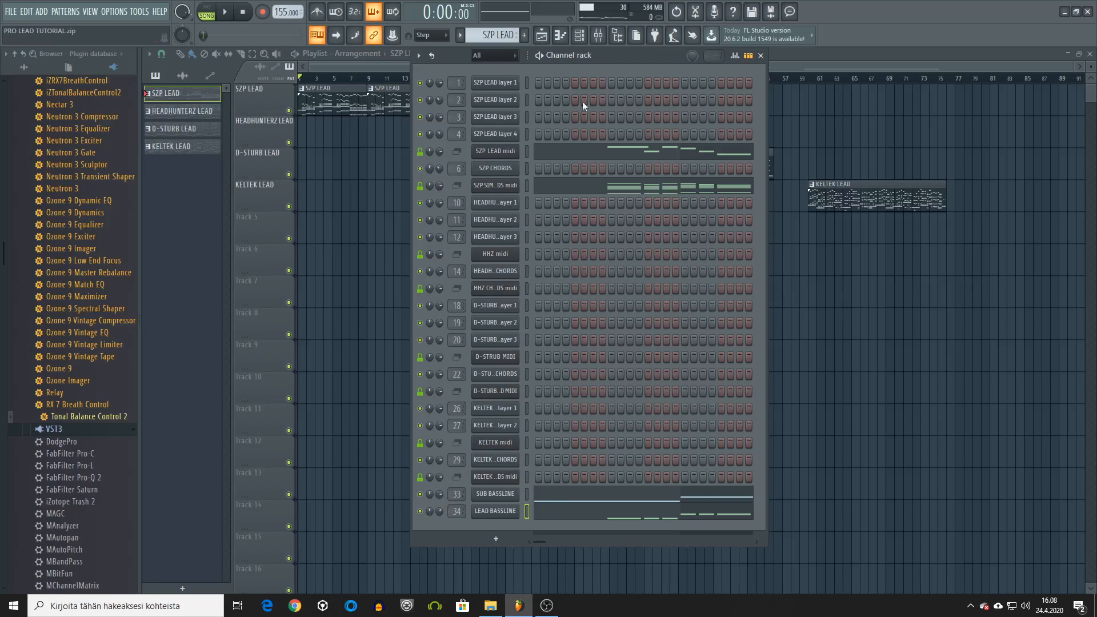
- Review the mixer tracks of the project and the effect chain on the SZP LEAD layer 1 track
{"action": "left_click", "coordinate": [601, 39]}
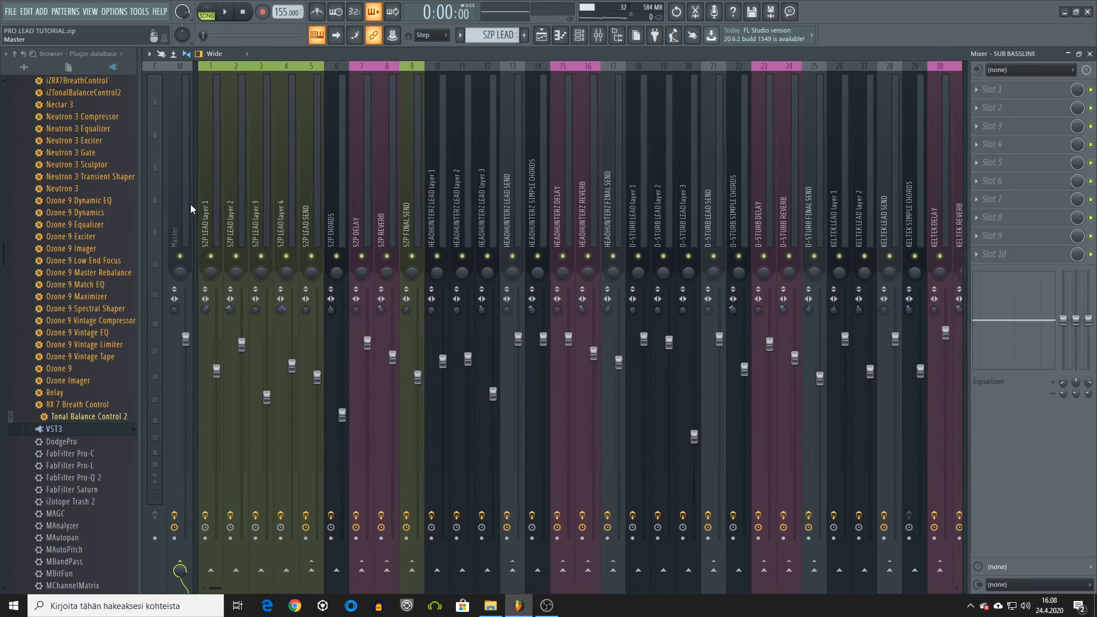
{"action": "left_click", "coordinate": [211, 205]}
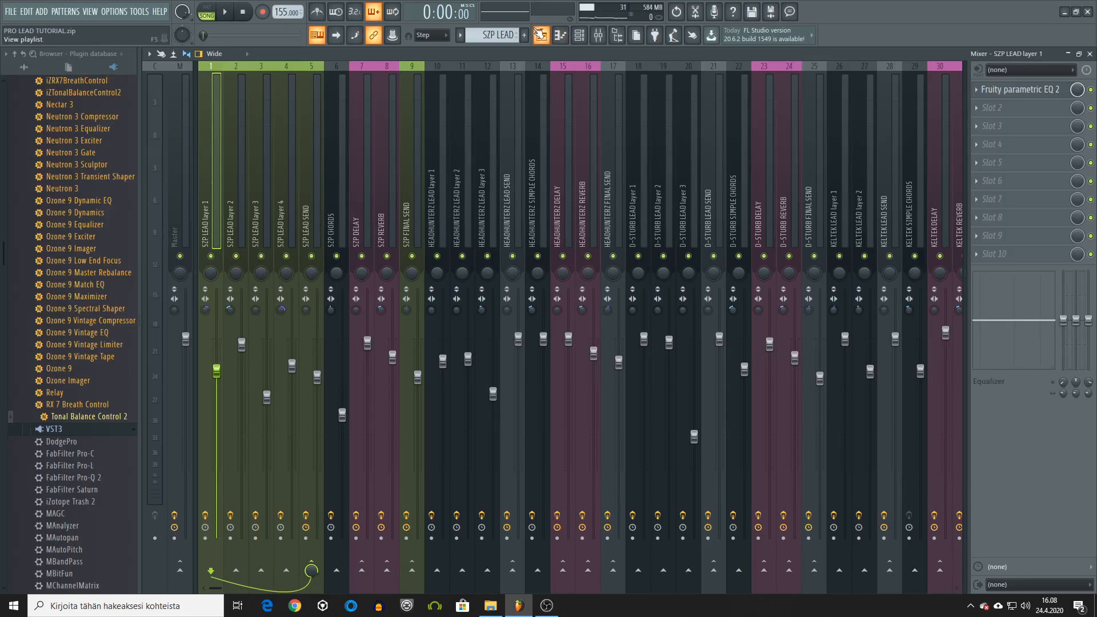
{"action": "left_click", "coordinate": [1090, 54]}
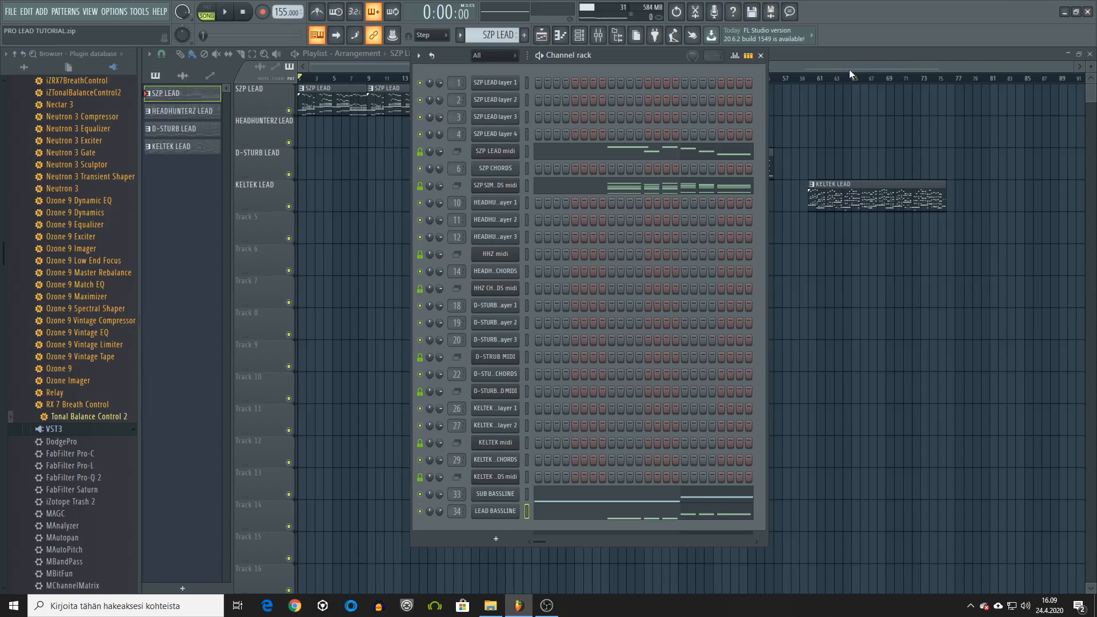
- Play the SZP, HEADHUNTERZ, D-STURB and KELTEK lead sections of the playlist one after another, and stop playback
{"action": "key", "text": "F6"}
{"action": "key", "text": "space"}
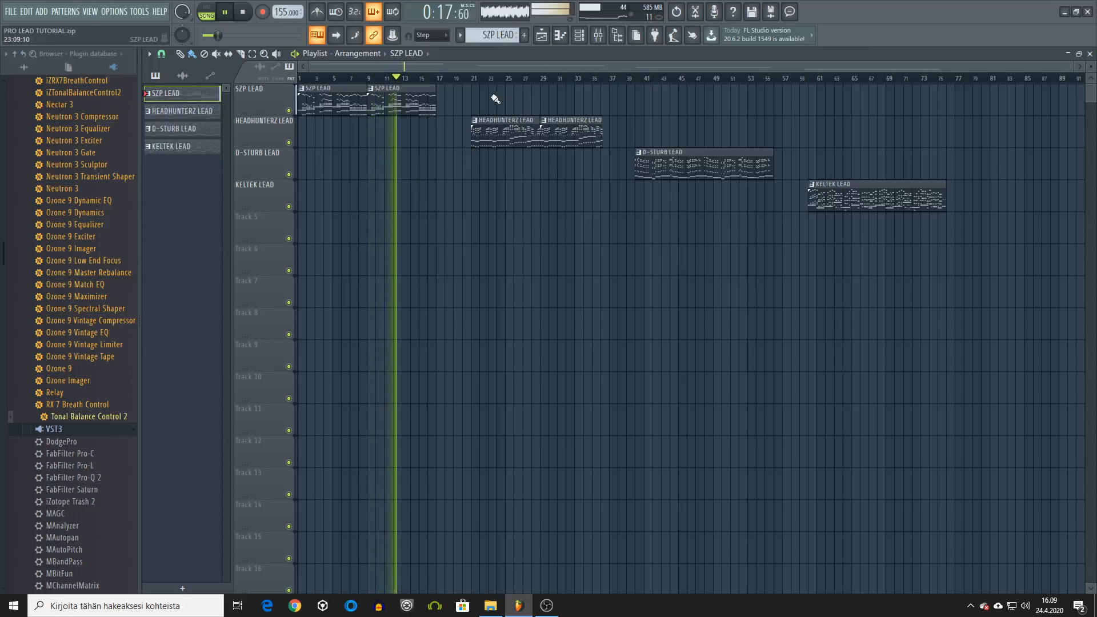
{"action": "left_click", "coordinate": [465, 80]}
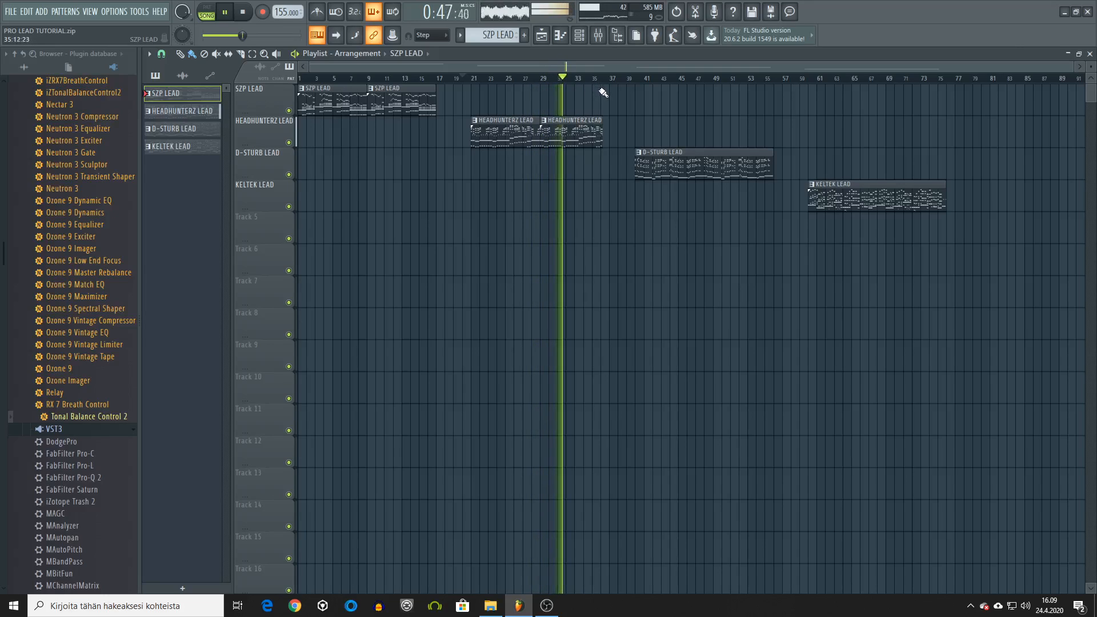
{"action": "left_click", "coordinate": [633, 83]}
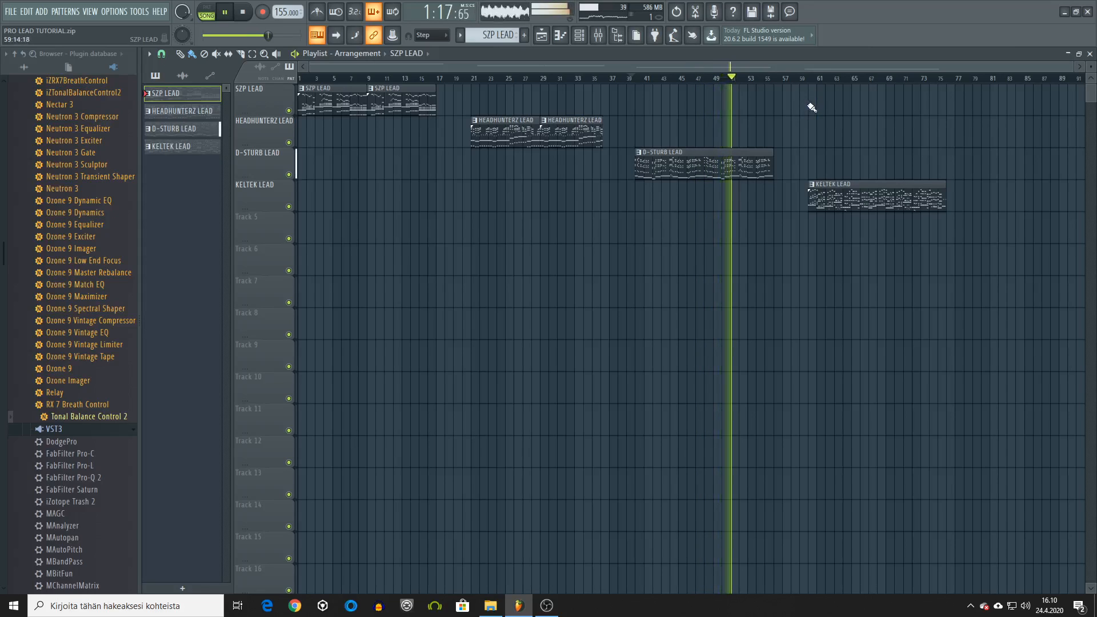
{"action": "left_click", "coordinate": [809, 82]}
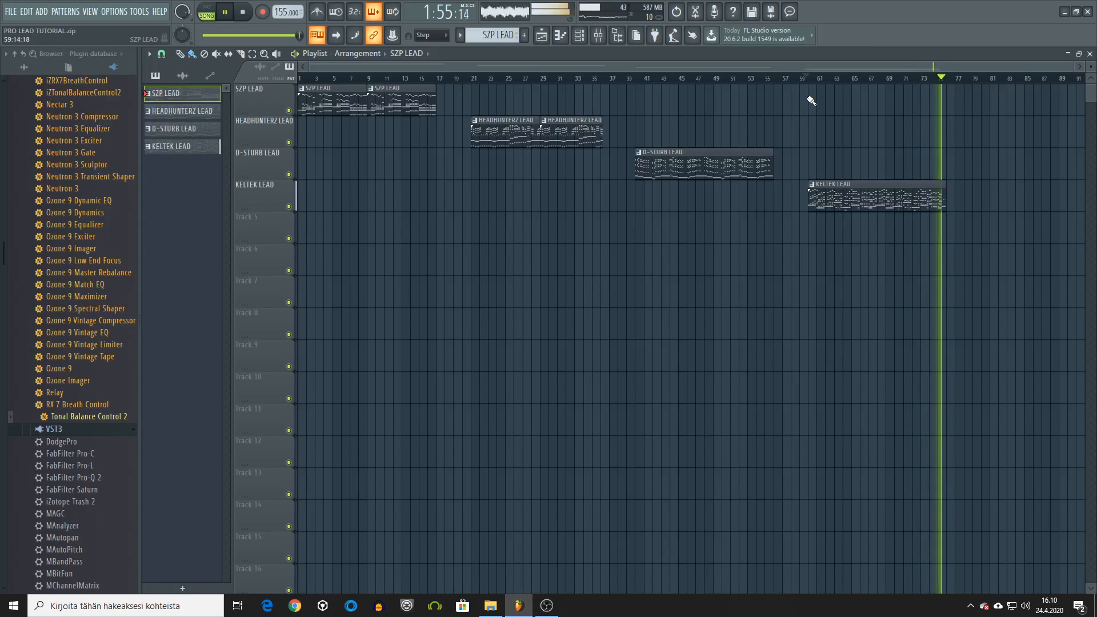
{"action": "key", "text": "space"}
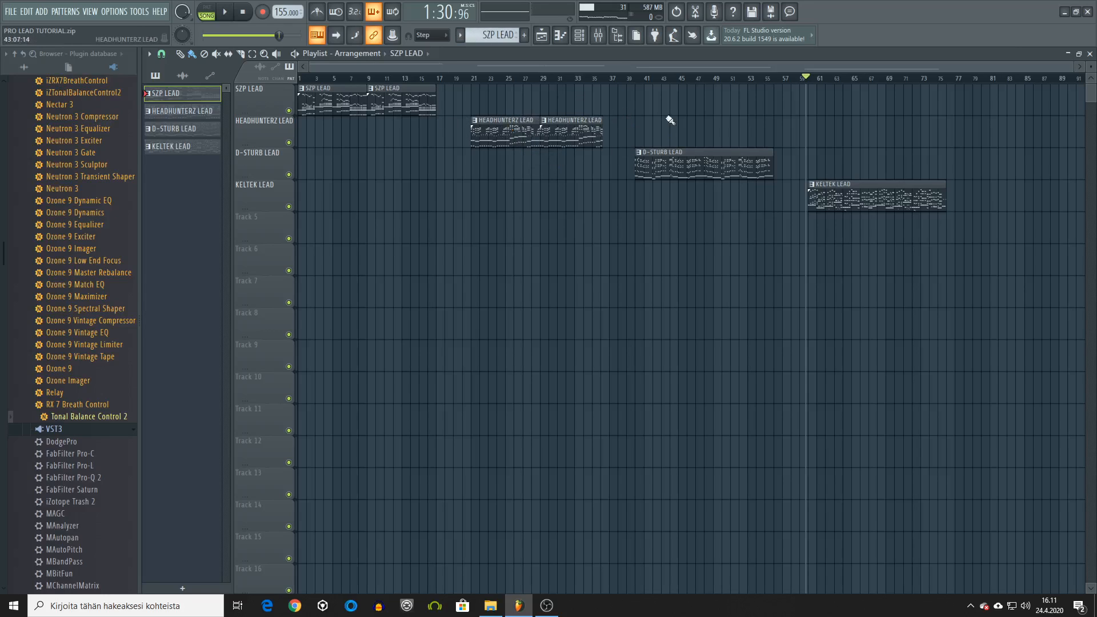
- Switch playback from song to pattern mode and audition SZP LEAD layer 1 on its own from the channel rack
{"action": "left_click", "coordinate": [579, 35]}
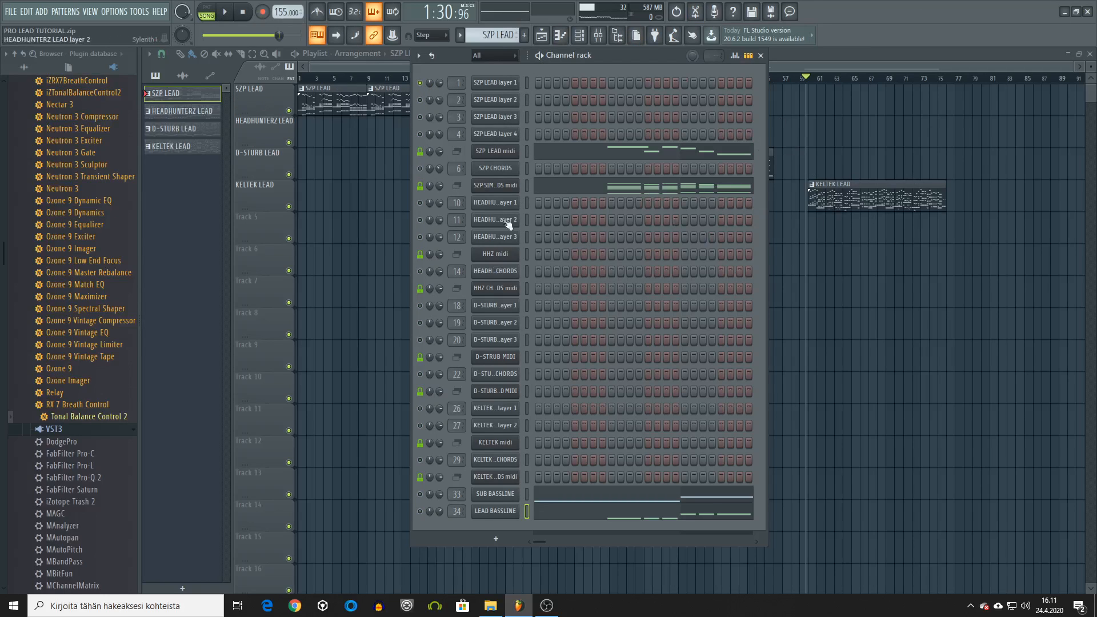
{"action": "left_click", "coordinate": [210, 14]}
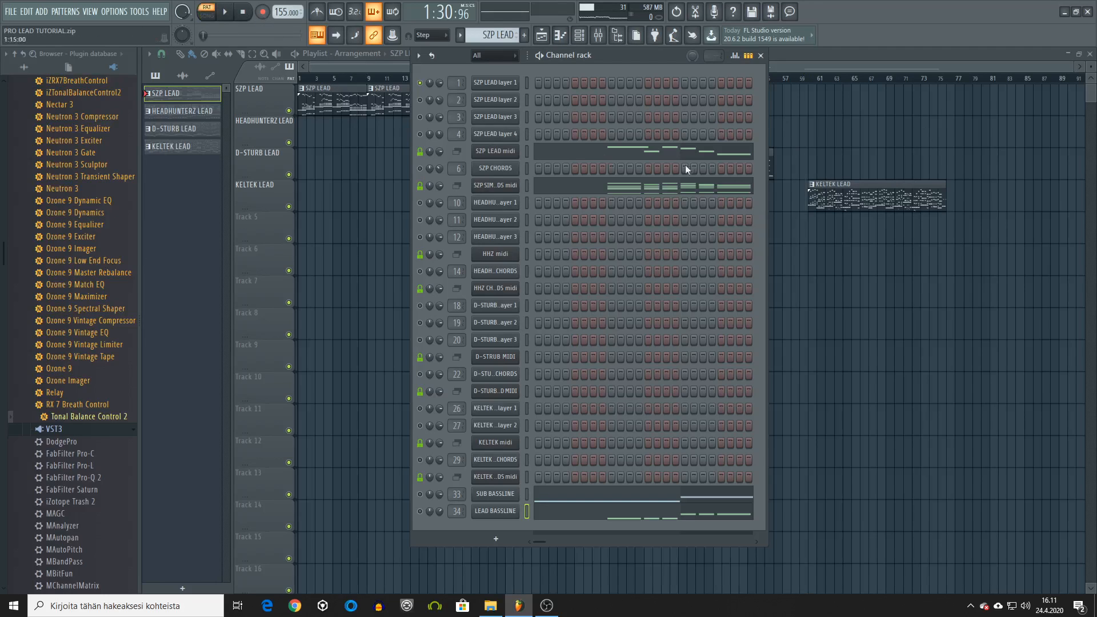
{"action": "left_click", "coordinate": [226, 12]}
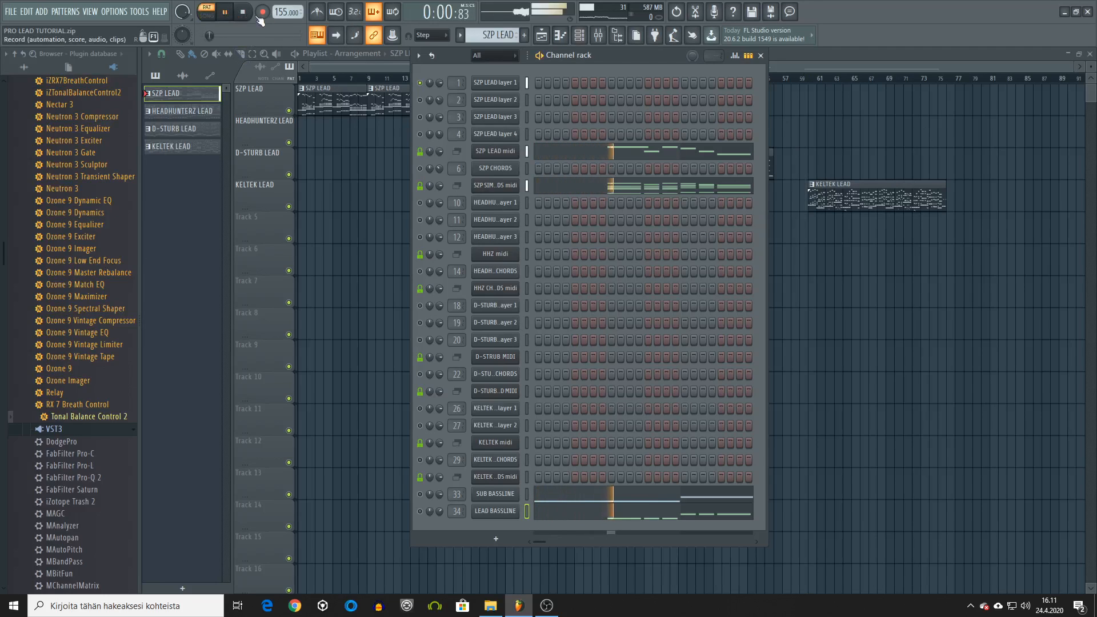
{"action": "left_click", "coordinate": [245, 12]}
- Inspect the oscillators and amp envelopes of parts A and B in the Sylenth1 of SZP LEAD layer 1
{"action": "left_click", "coordinate": [498, 87]}
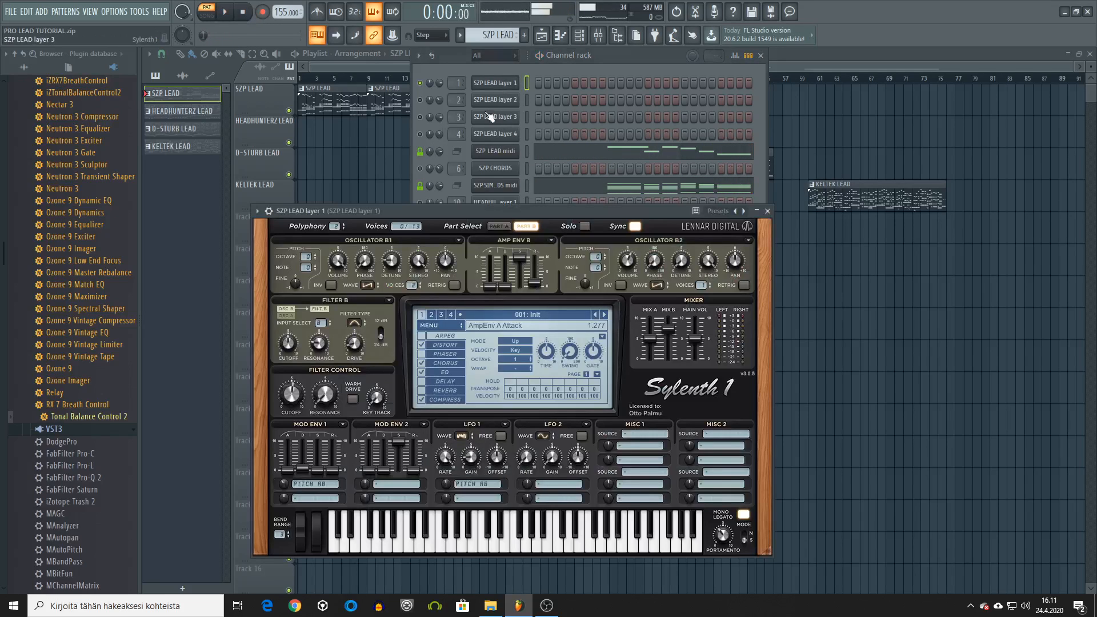
{"action": "left_click_drag", "start_coordinate": [501, 211], "coordinate": [672, 158]}
{"action": "left_click", "coordinate": [490, 250]}
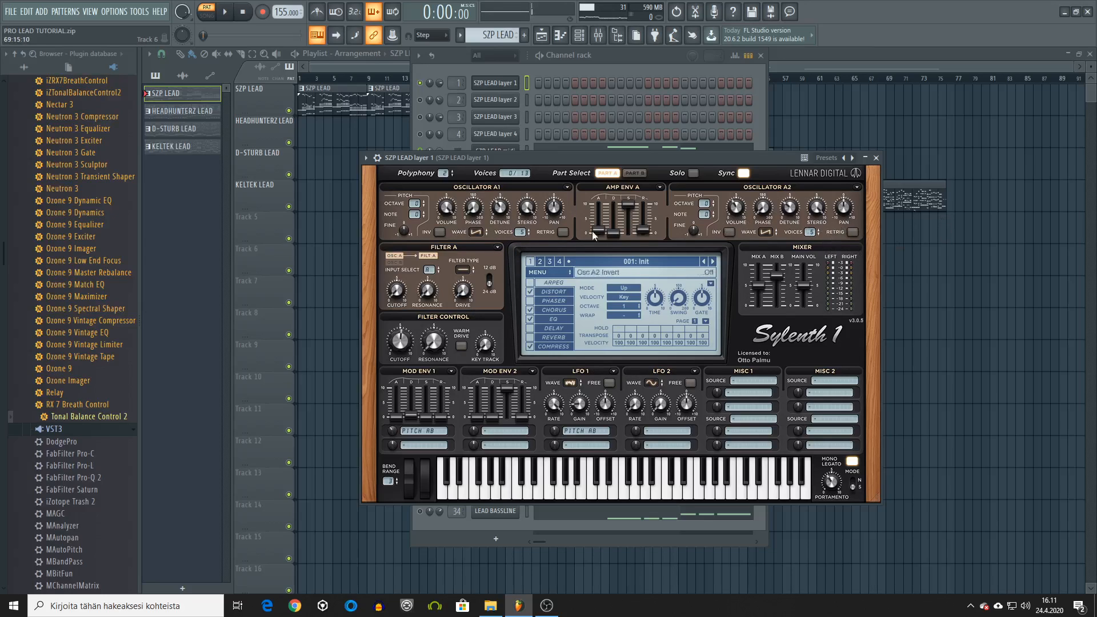
{"action": "left_click", "coordinate": [635, 173]}
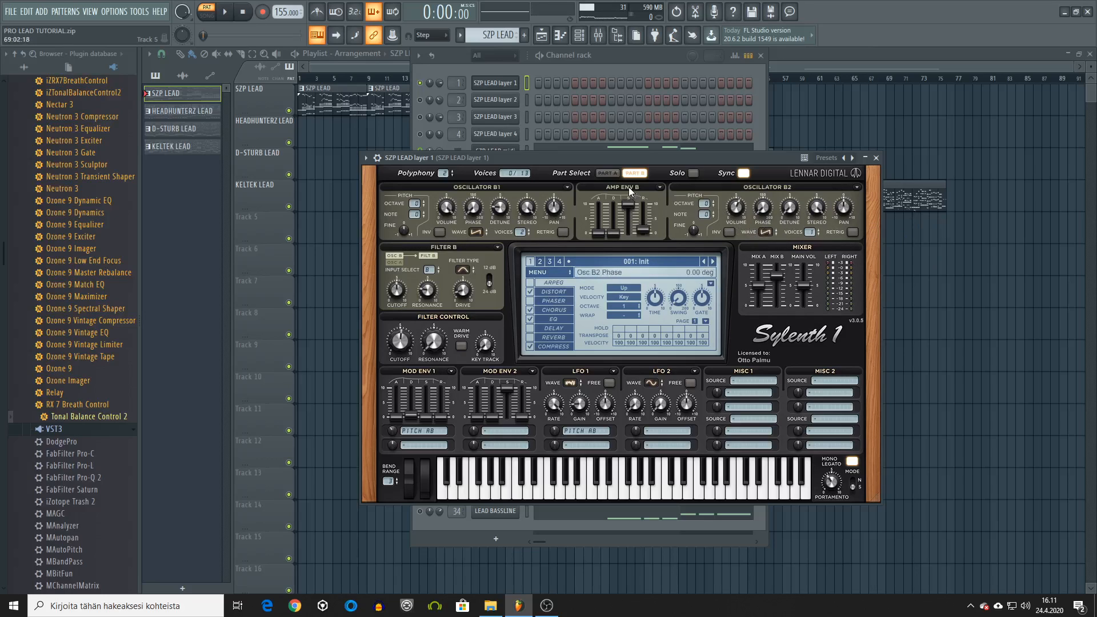
{"action": "left_click", "coordinate": [606, 172]}
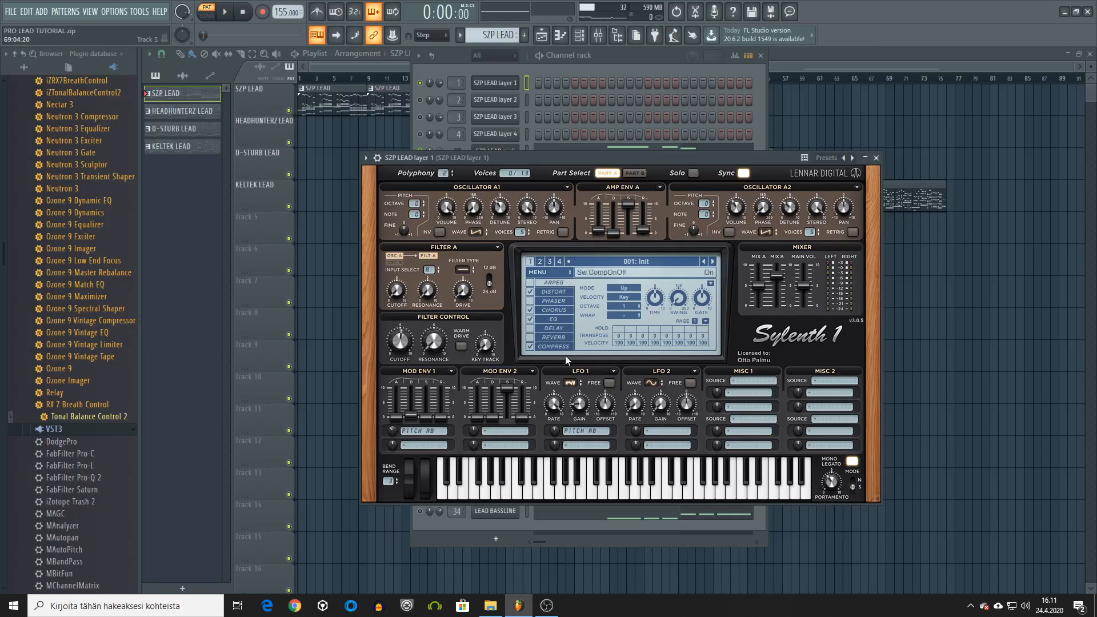
- Review the distortion, chorus, EQ and compressor settings in the Sylenth1 of SZP LEAD layer 1
{"action": "left_click", "coordinate": [557, 293]}
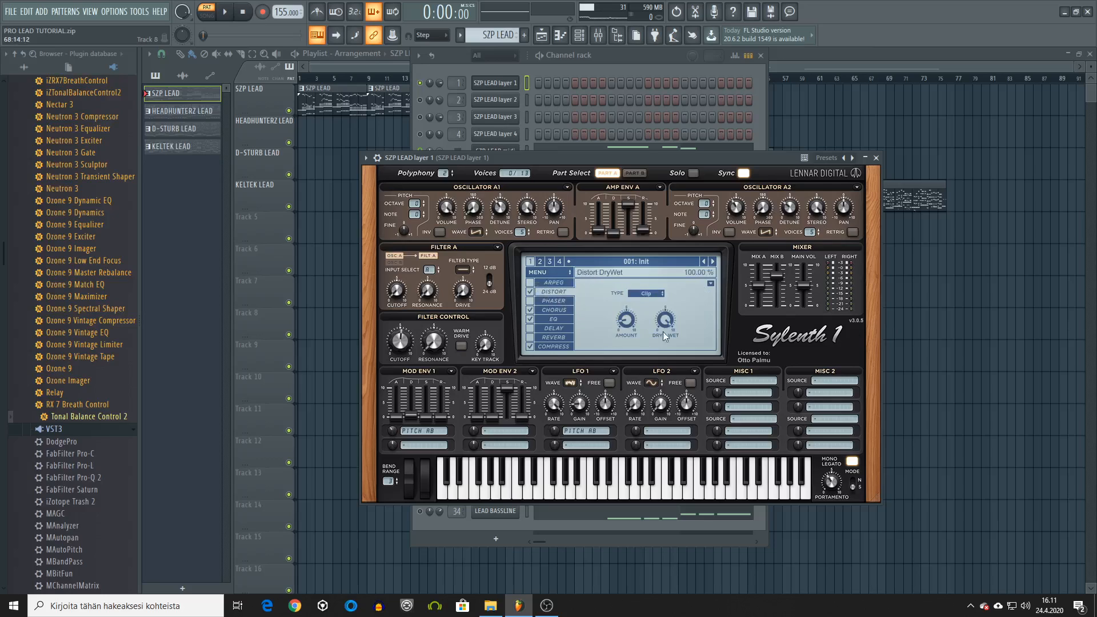
{"action": "left_click", "coordinate": [554, 310]}
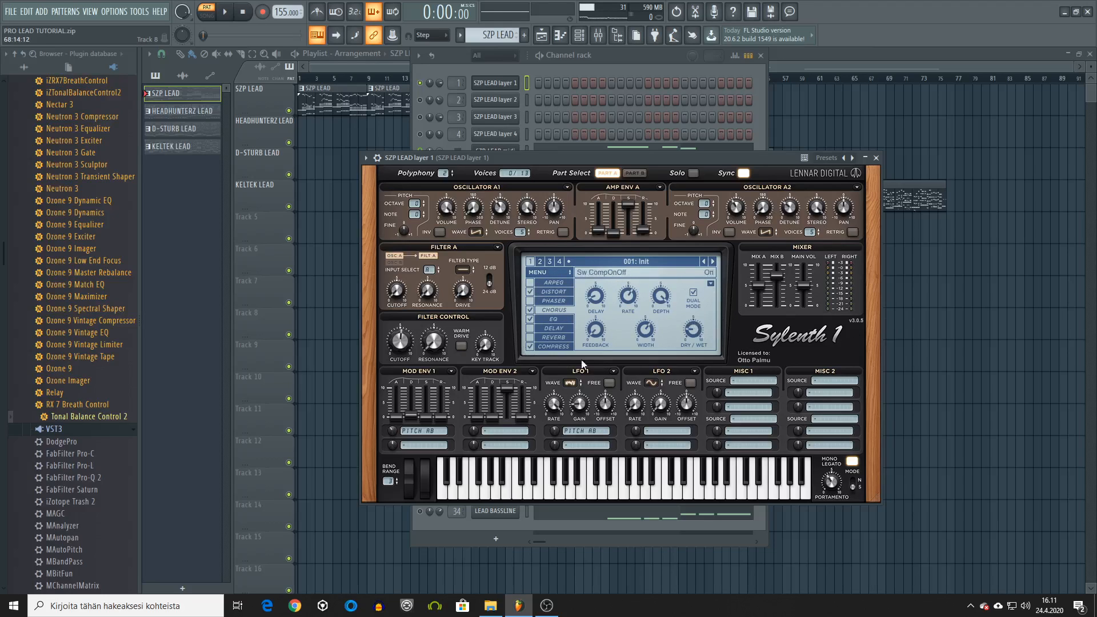
{"action": "left_click", "coordinate": [557, 319]}
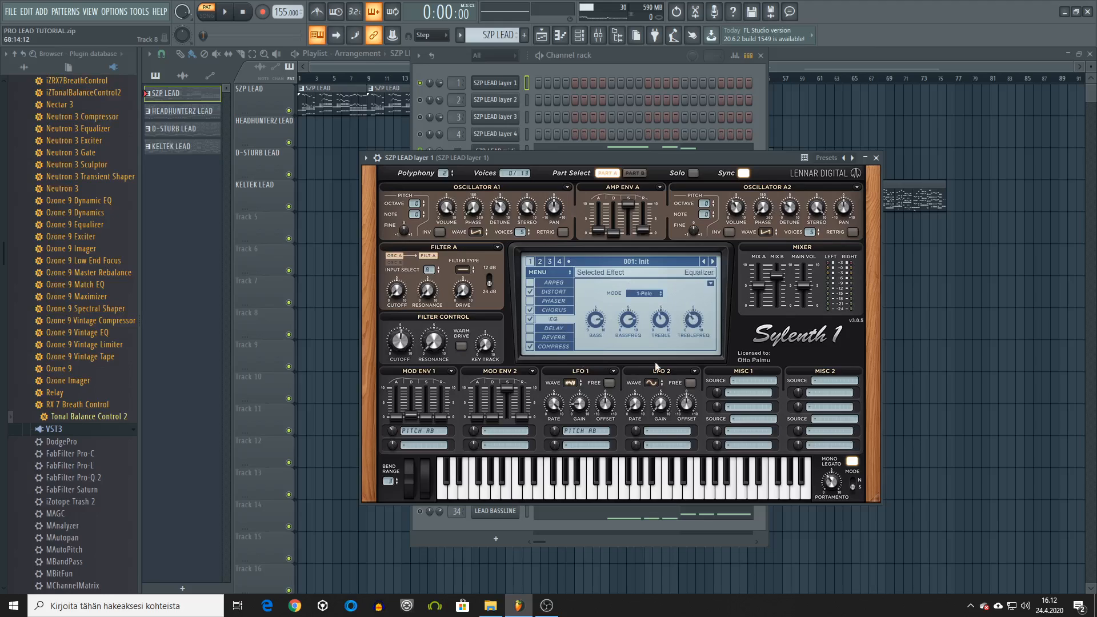
{"action": "left_click", "coordinate": [557, 348]}
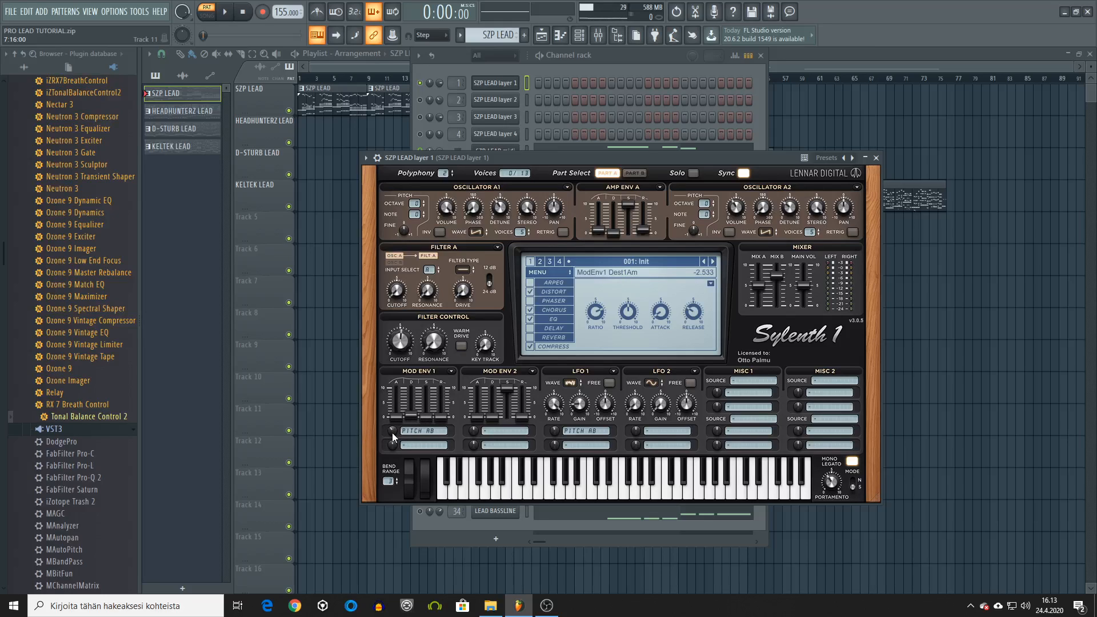
- Examine the Mod Env 1 pitch modulation amount and envelope sliders of SZP LEAD layer 1, and close its synth
{"action": "left_click_drag", "start_coordinate": [393, 437], "coordinate": [400, 410]}
{"action": "mouse_move", "coordinate": [399, 402]}
{"action": "left_mouse_down"}
{"action": "mouse_move", "coordinate": [409, 384]}
{"action": "mouse_move", "coordinate": [417, 412]}
{"action": "left_mouse_up"}
{"action": "left_click", "coordinate": [876, 158]}
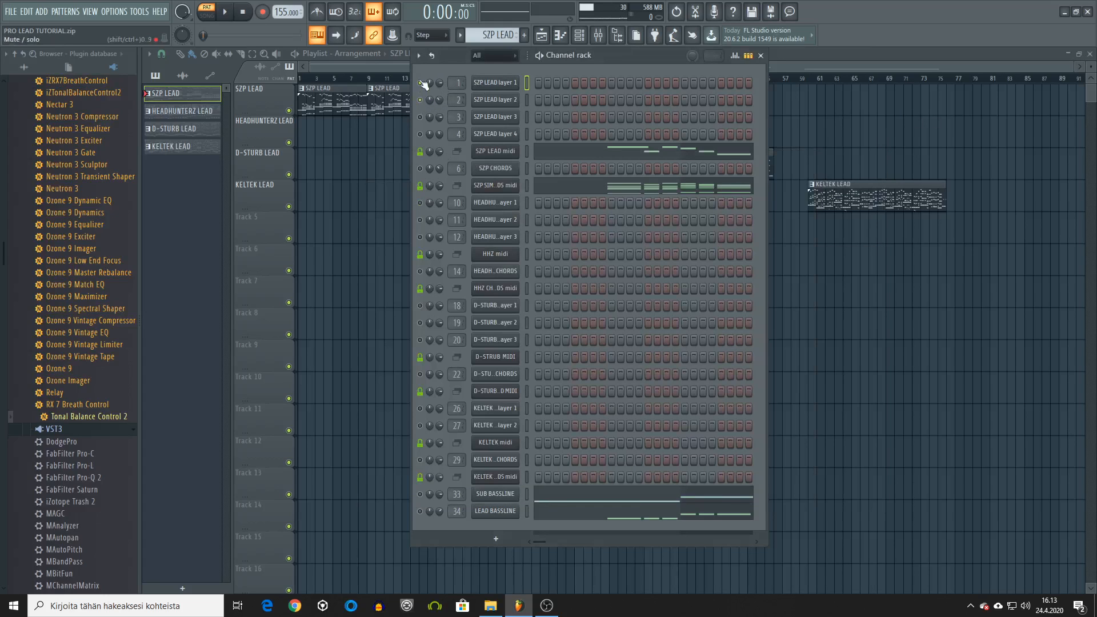
- Review the Sylenth1 settings of SZP LEAD layer 2 and SZP LEAD layer 3
{"action": "left_click", "coordinate": [502, 101]}
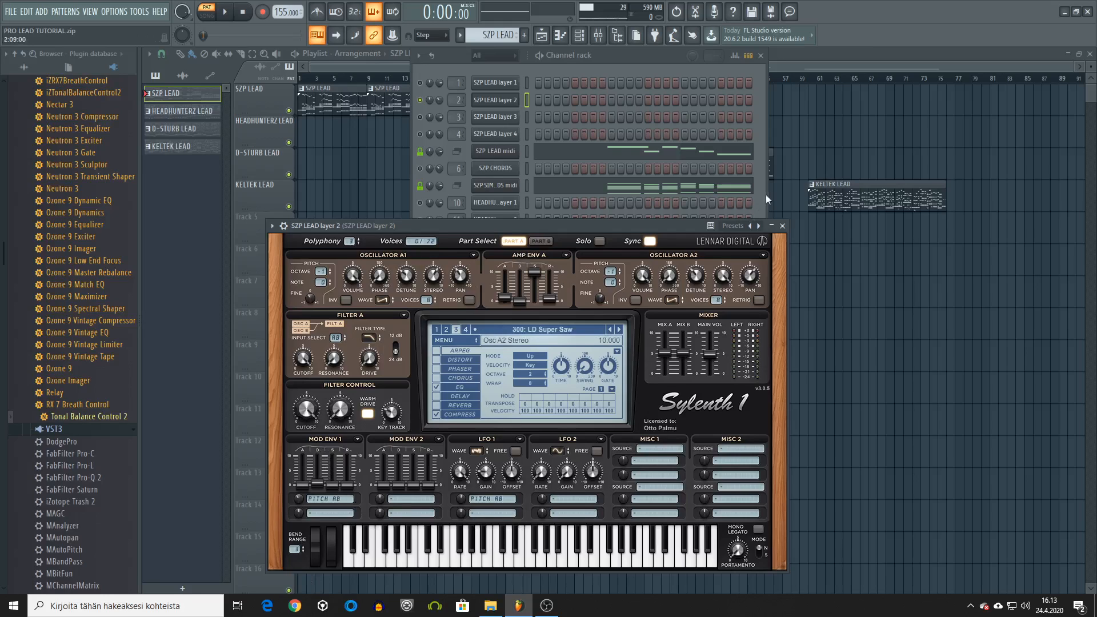
{"action": "left_click", "coordinate": [782, 226]}
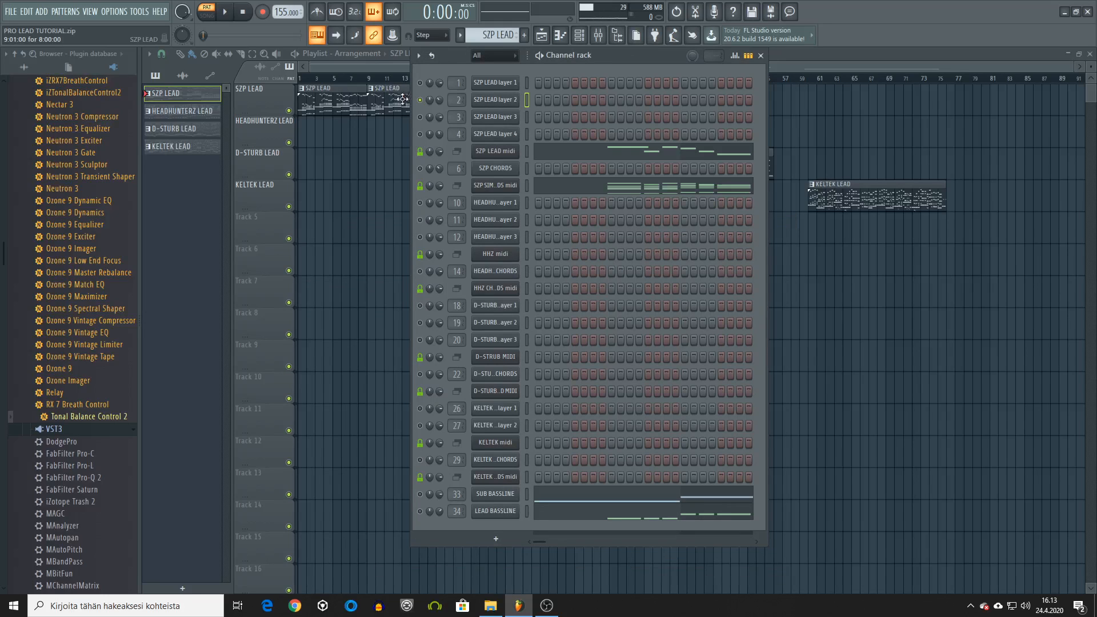
{"action": "left_click", "coordinate": [494, 117]}
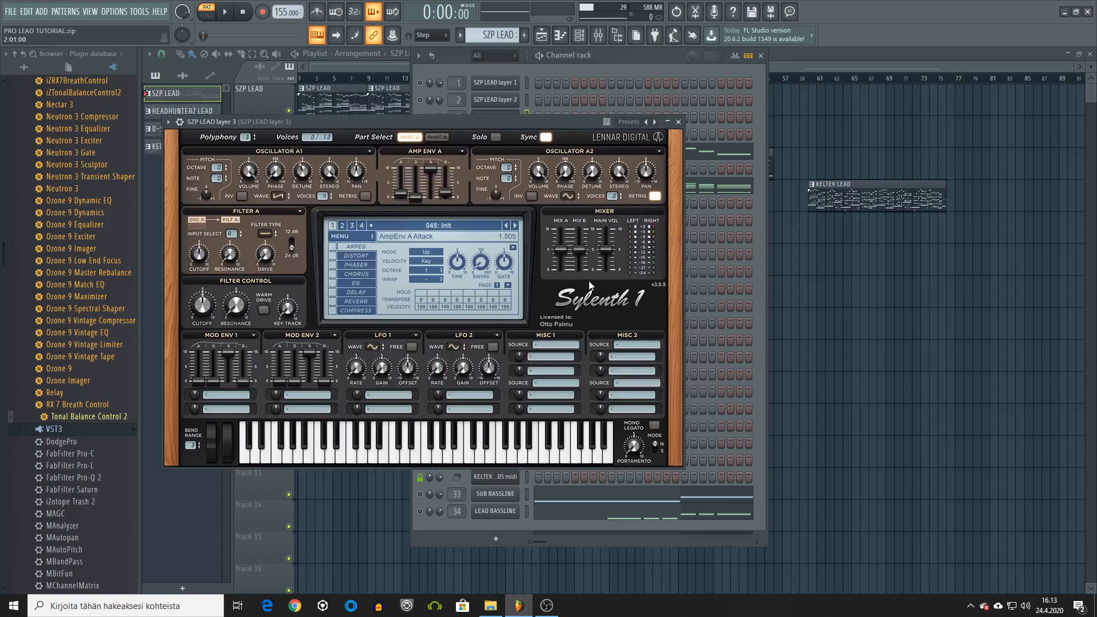
{"action": "left_click", "coordinate": [678, 122]}
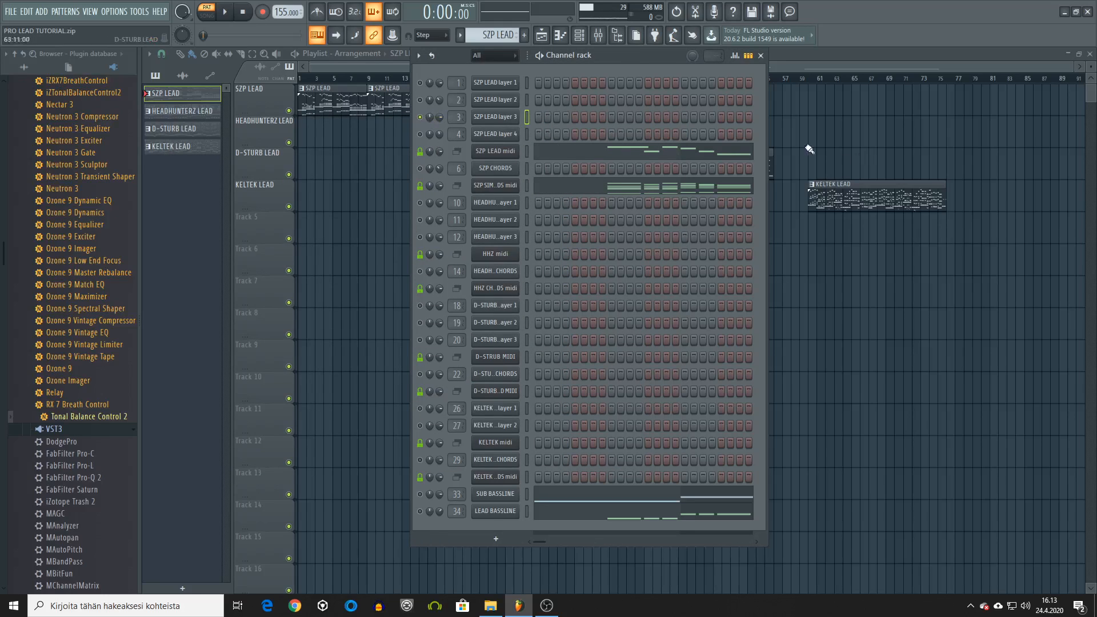
- Audition SZP LEAD layer 3 and layer 4 separately, and all four lead layers together
{"action": "key", "text": "space"}
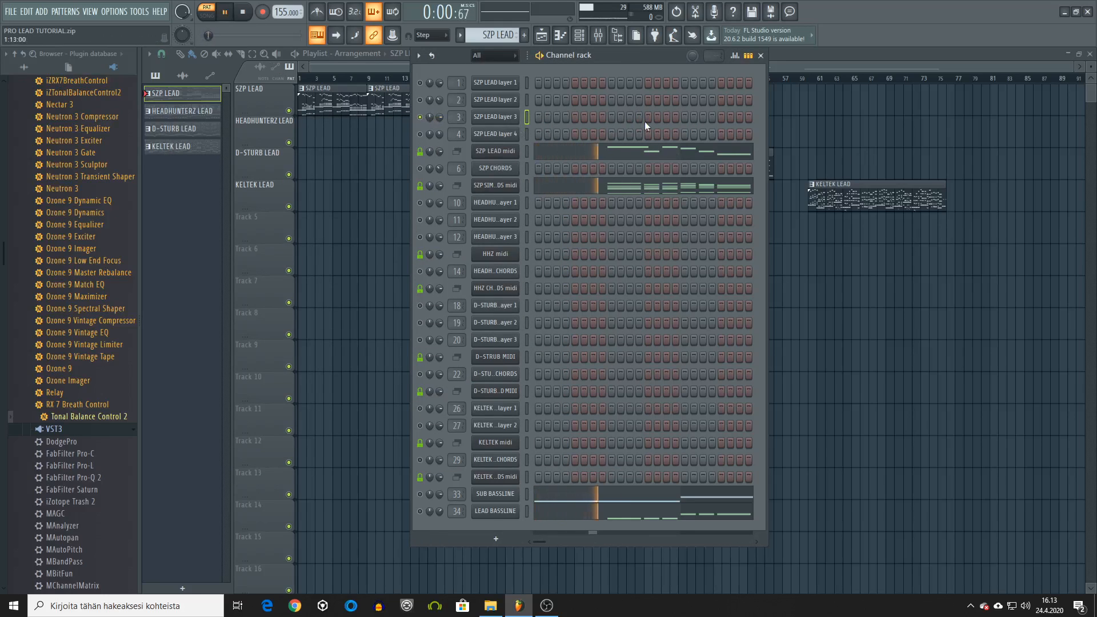
{"action": "key", "text": "space"}
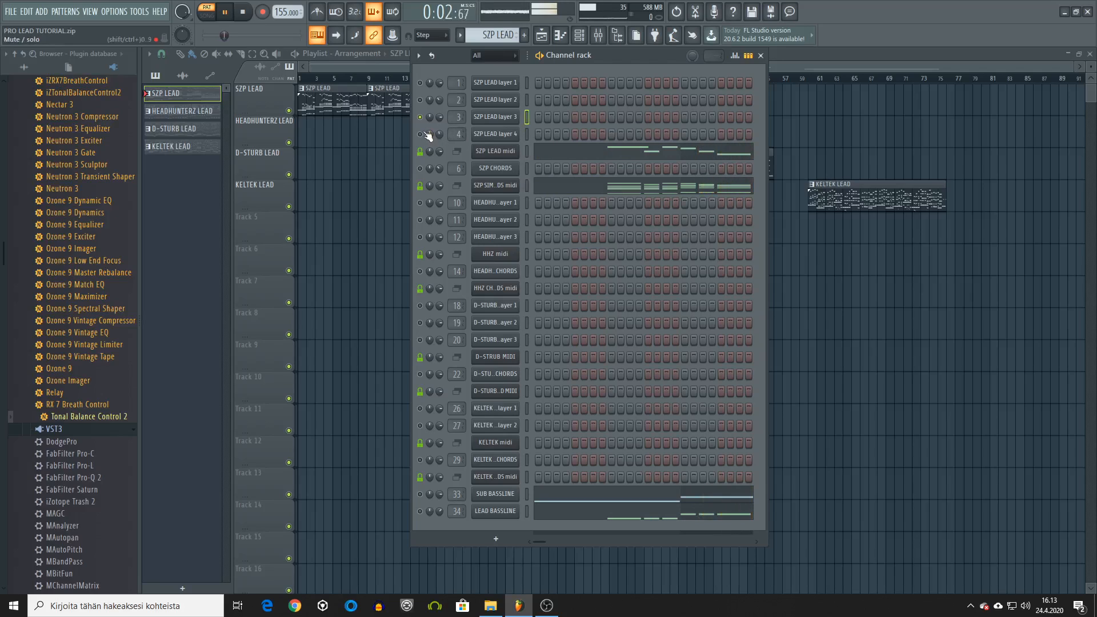
{"action": "key", "text": "space"}
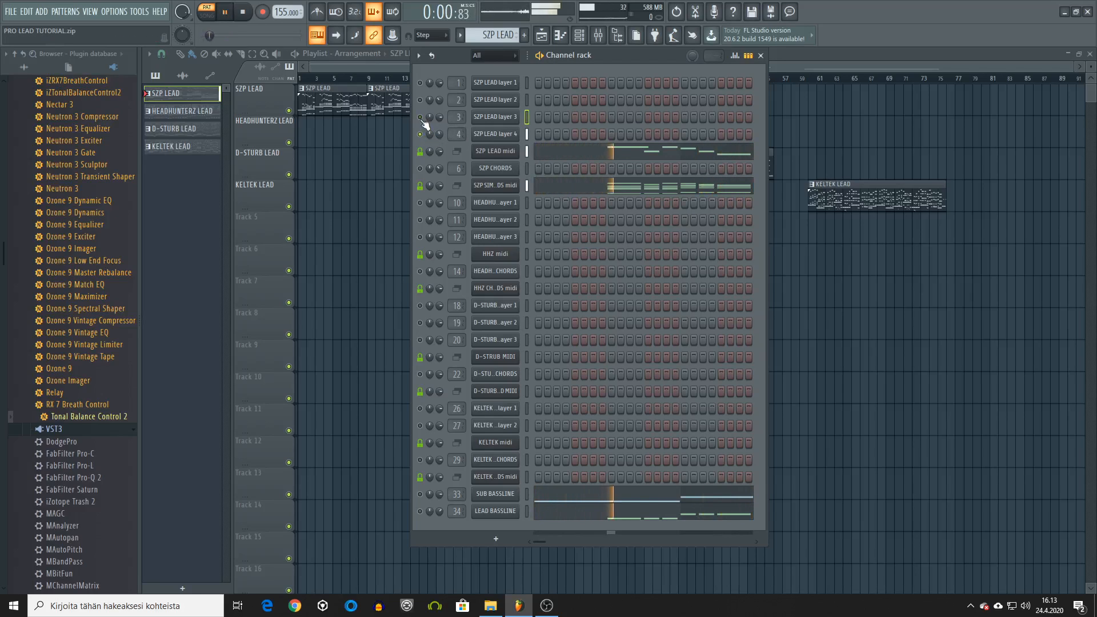
{"action": "key", "text": "space"}
{"action": "key", "text": "space"}
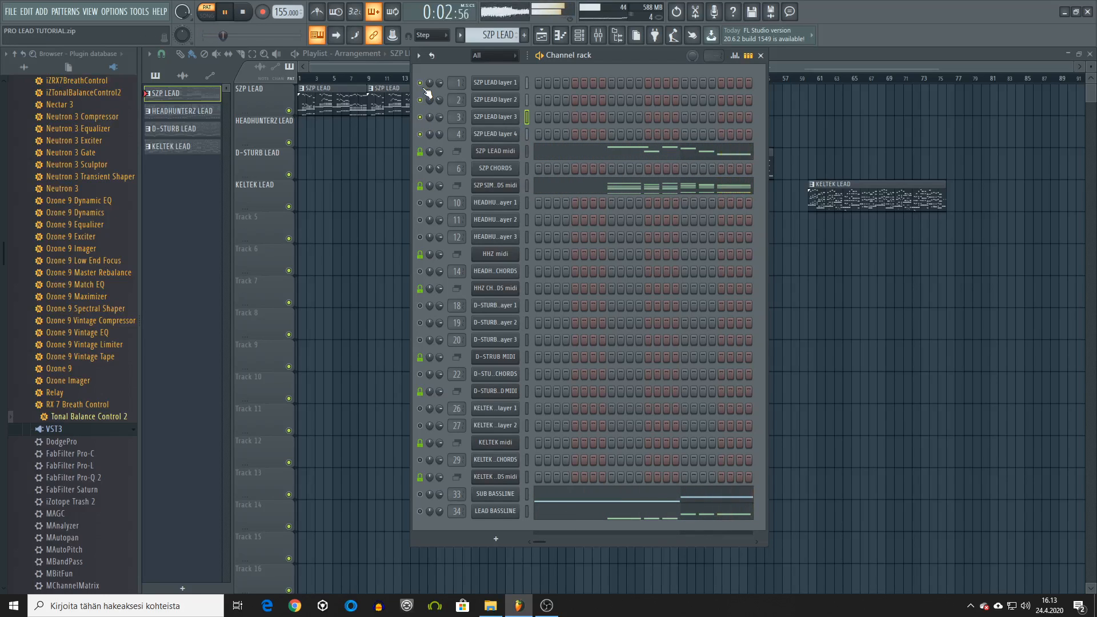
{"action": "key", "text": "space"}
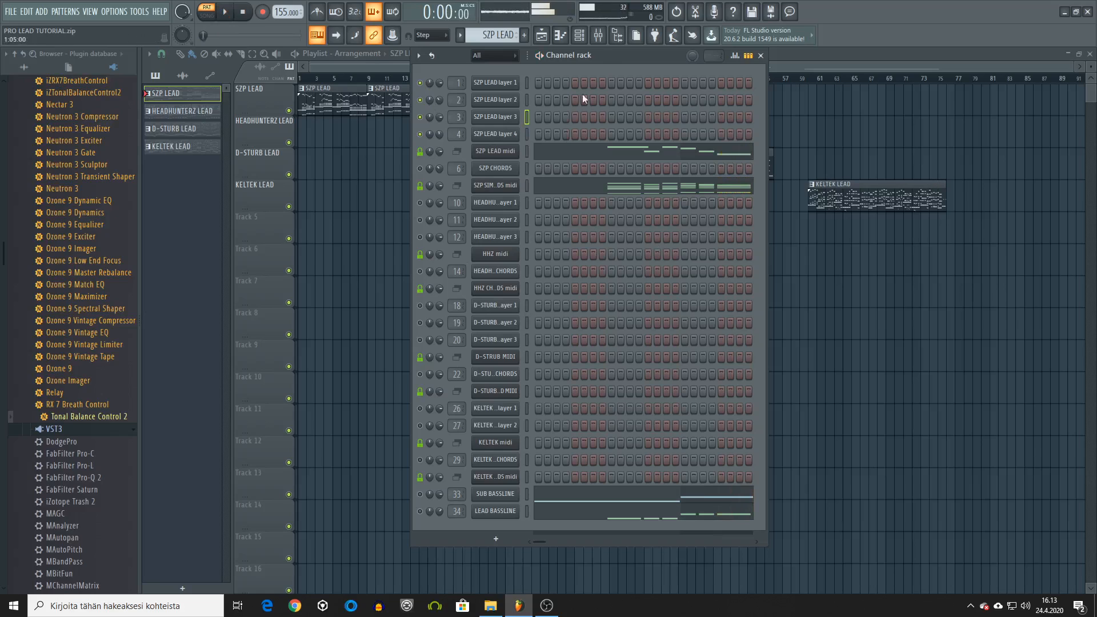
- Inspect the effect chain of the SZP LEAD SEND mixer track and the settings of its OTT compressor
{"action": "key", "text": "F9"}
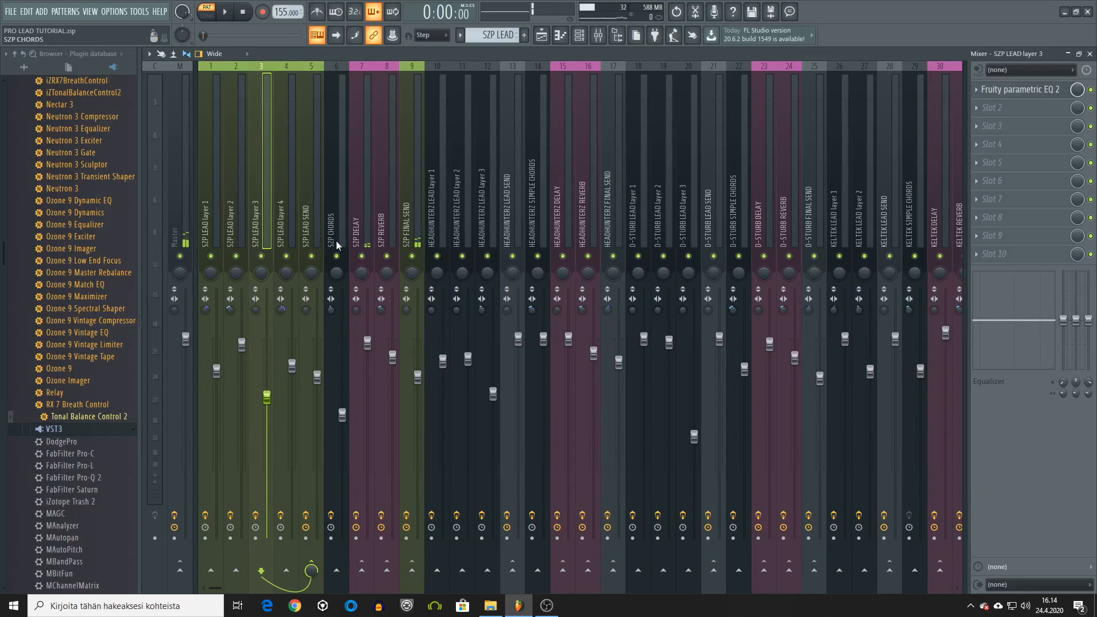
{"action": "left_click", "coordinate": [311, 228]}
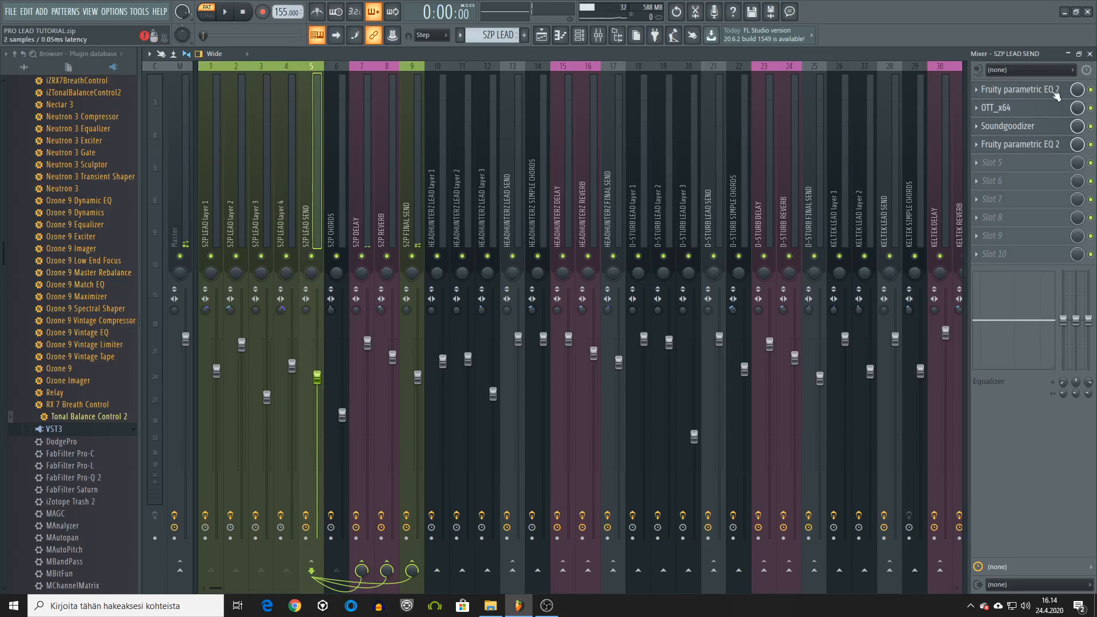
{"action": "left_click", "coordinate": [1033, 111]}
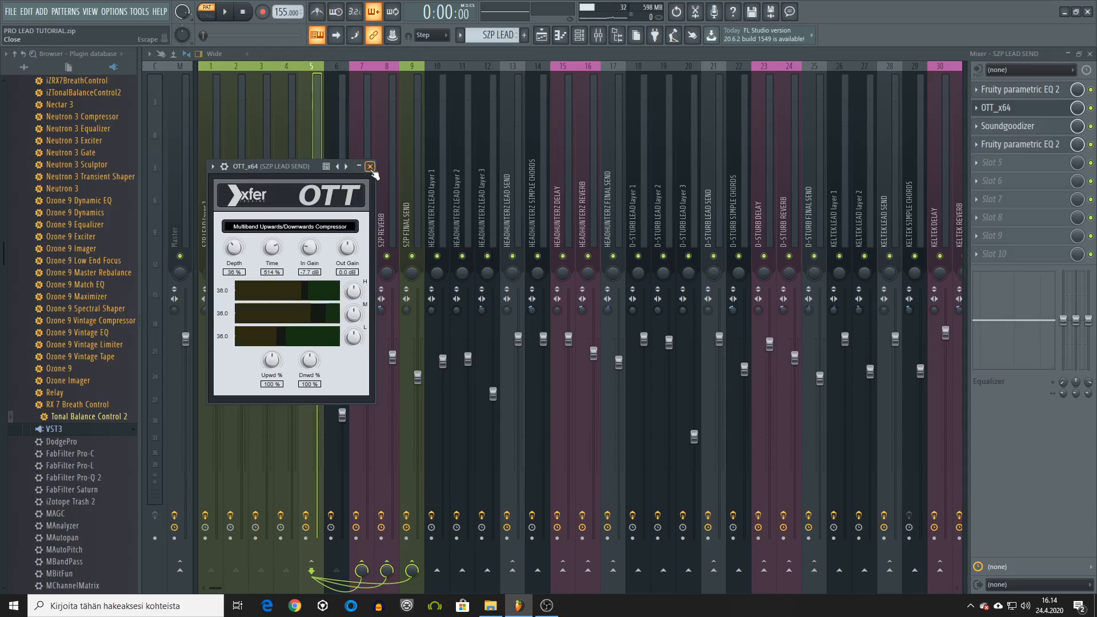
{"action": "left_click", "coordinate": [371, 166]}
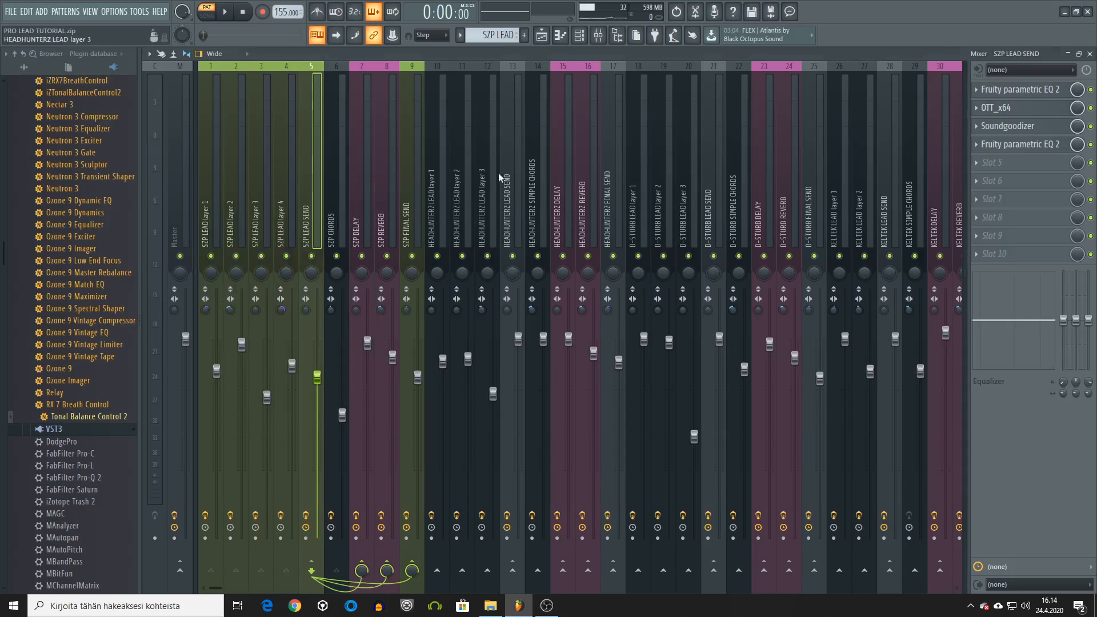
{"action": "left_click", "coordinate": [996, 107]}
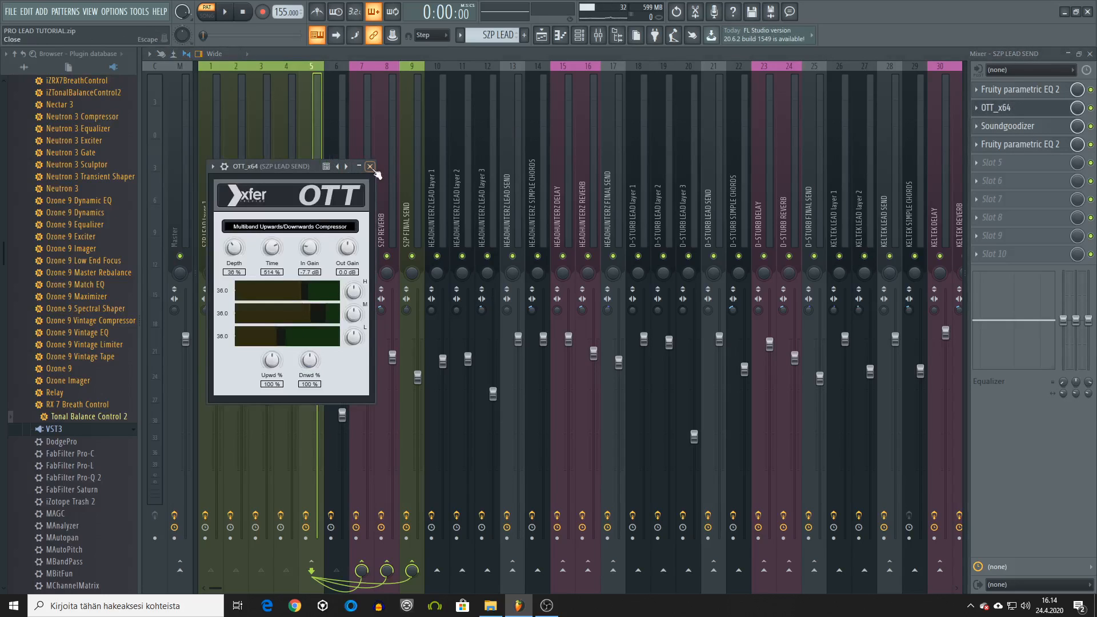
{"action": "left_click", "coordinate": [370, 166]}
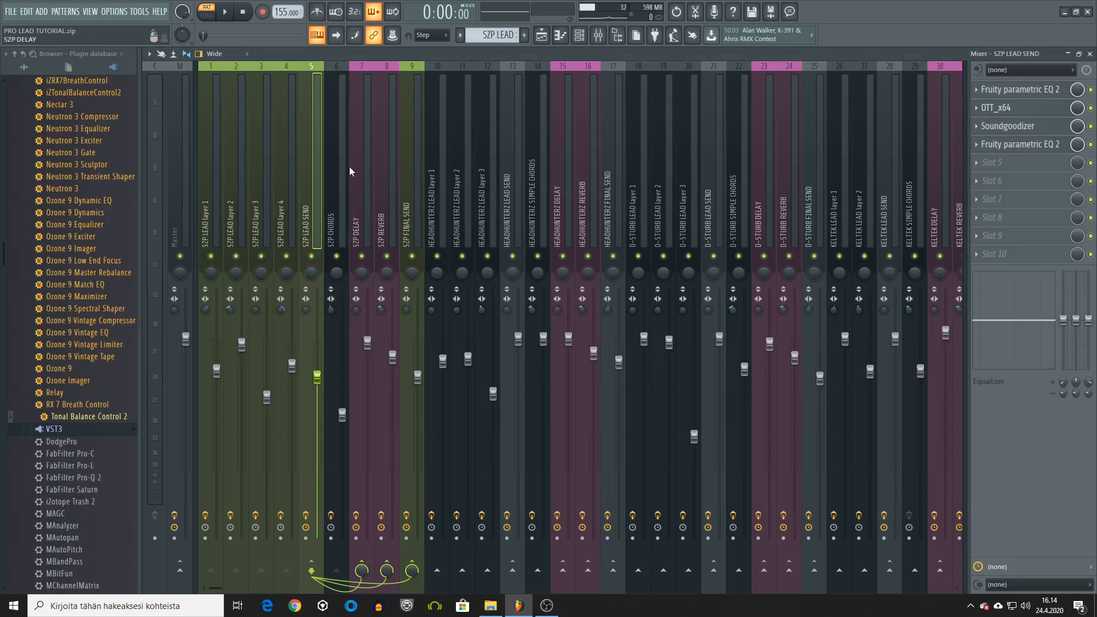
- Inspect the Fruity parametric EQ 2 curves on the SZP LEAD layer 1 and SZP LEAD layer 2 mixer tracks
{"action": "key", "text": "Left"}
{"action": "key", "text": "Left"}
{"action": "key", "text": "Left"}
{"action": "key", "text": "Left"}
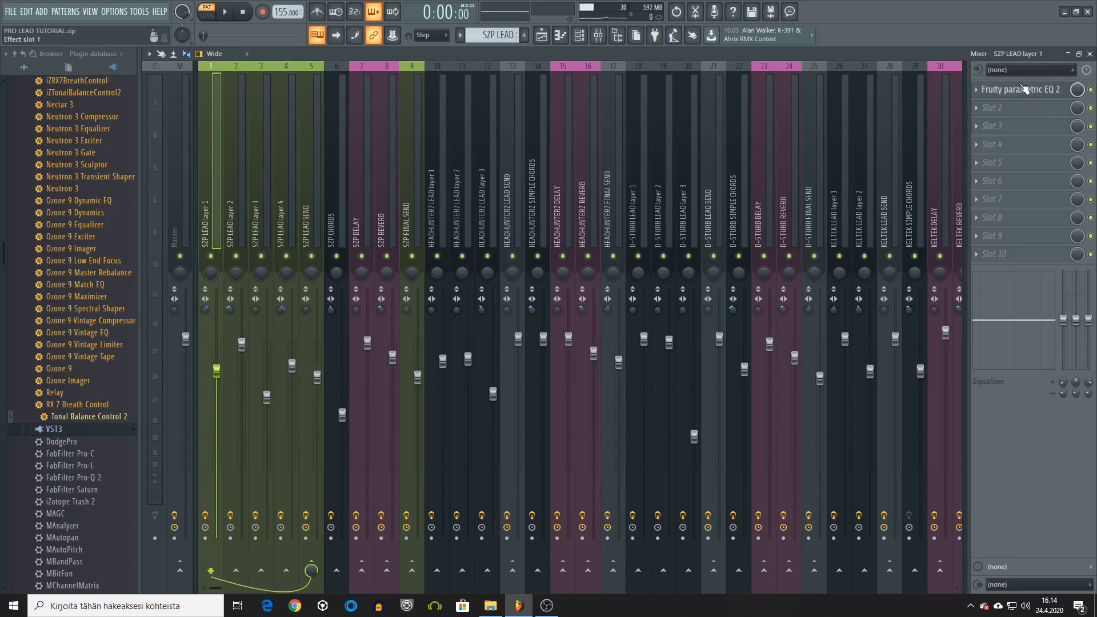
{"action": "left_click", "coordinate": [1023, 89]}
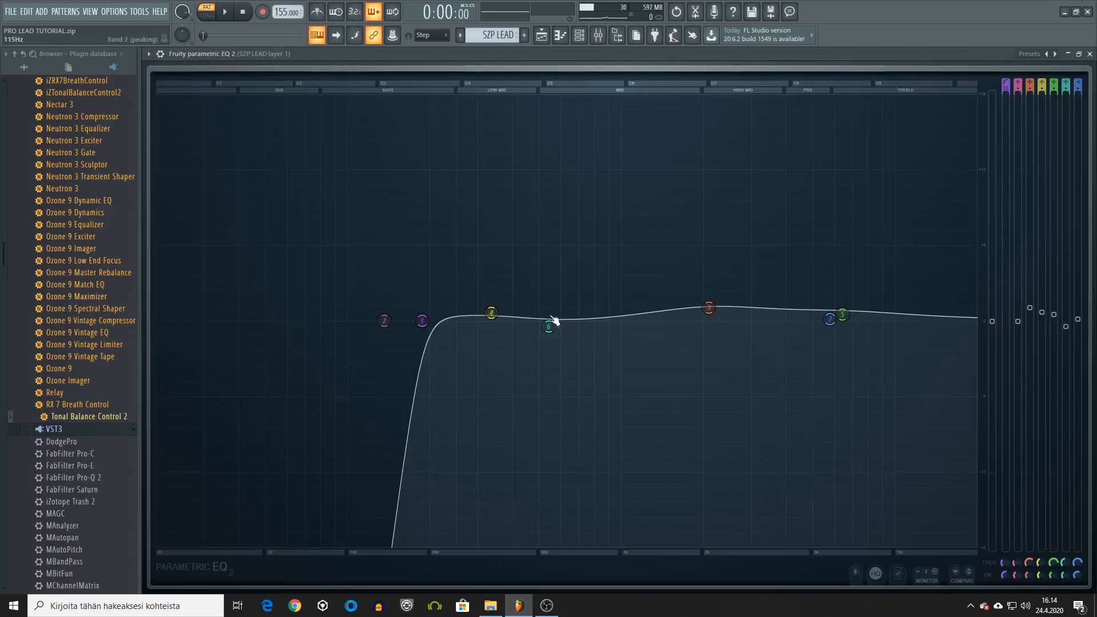
{"action": "left_click", "coordinate": [1090, 54]}
{"action": "key", "text": "Right"}
{"action": "left_click", "coordinate": [1022, 89]}
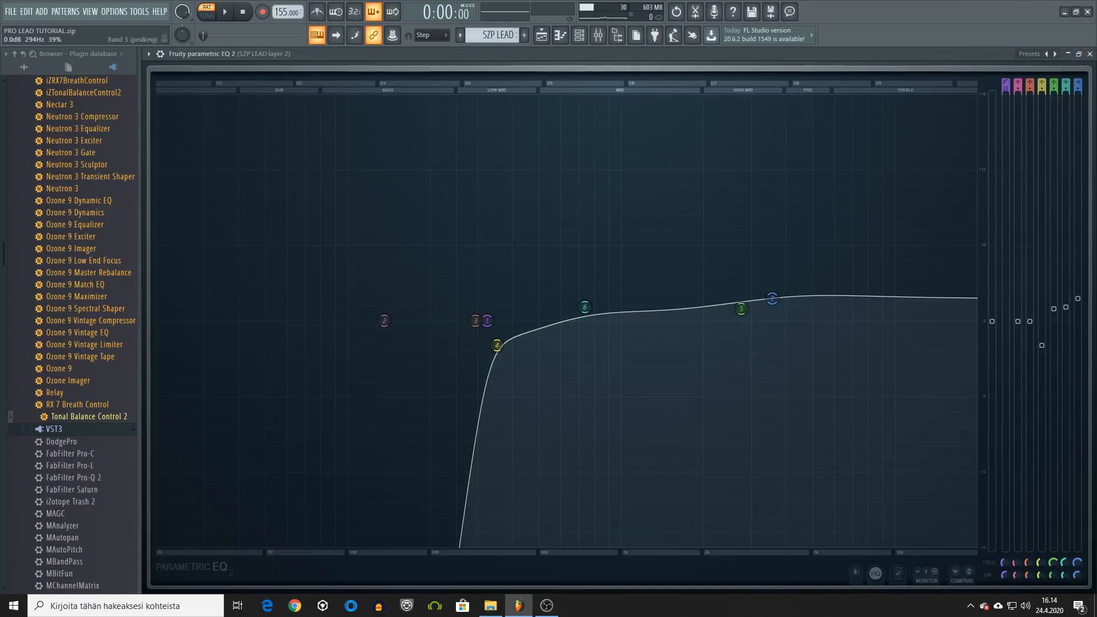
{"action": "left_click", "coordinate": [1089, 54]}
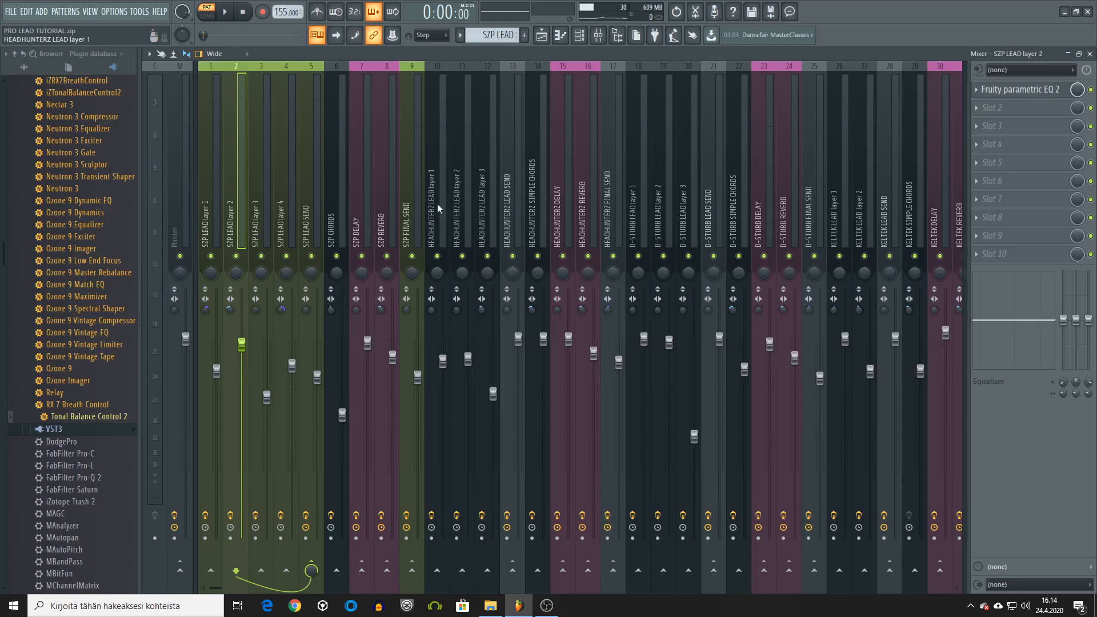
- Review the effect chain of the SZP DELAY mixer track and the settings of its MSaturator
{"action": "key", "text": "Right"}
{"action": "key", "text": "Right"}
{"action": "key", "text": "Right"}
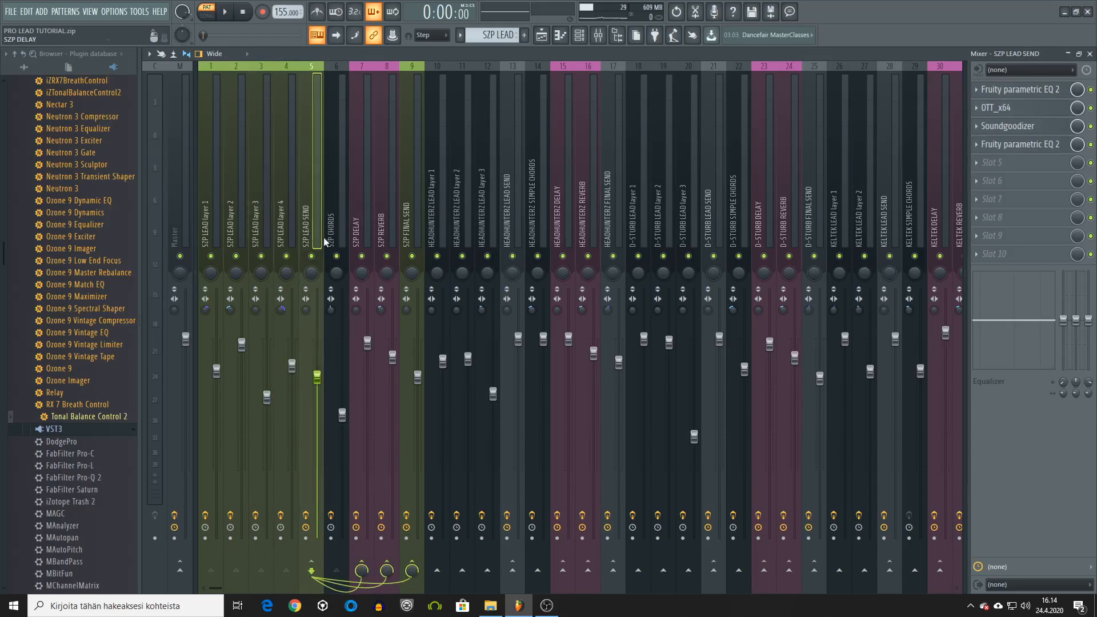
{"action": "key", "text": "Right"}
{"action": "key", "text": "Right"}
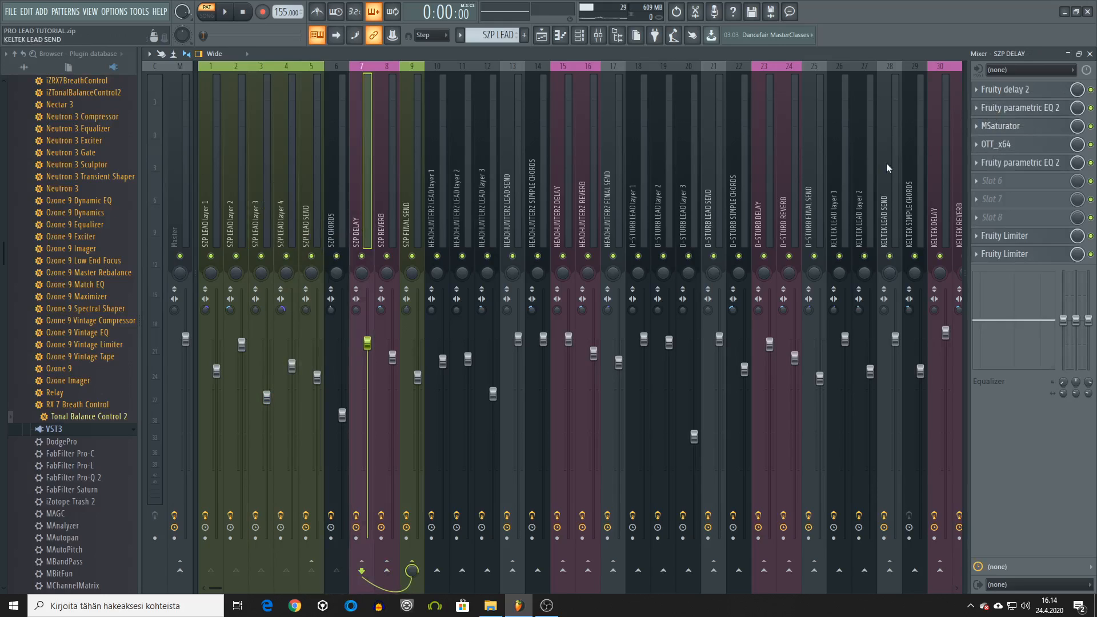
{"action": "left_click", "coordinate": [1036, 113]}
{"action": "left_click", "coordinate": [1021, 128]}
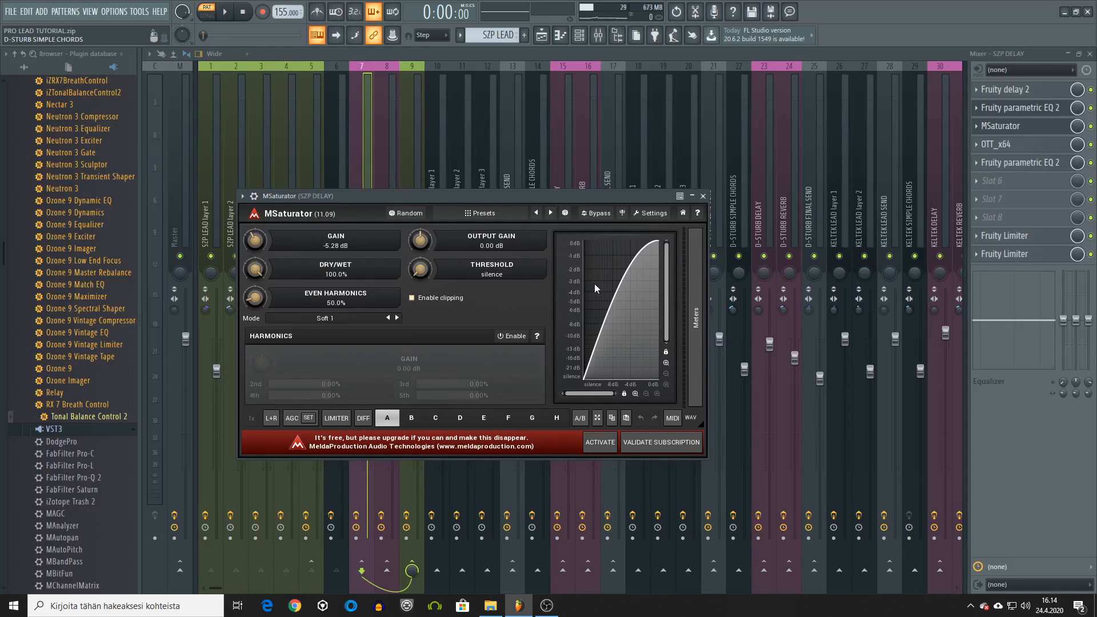
{"action": "left_click", "coordinate": [704, 197]}
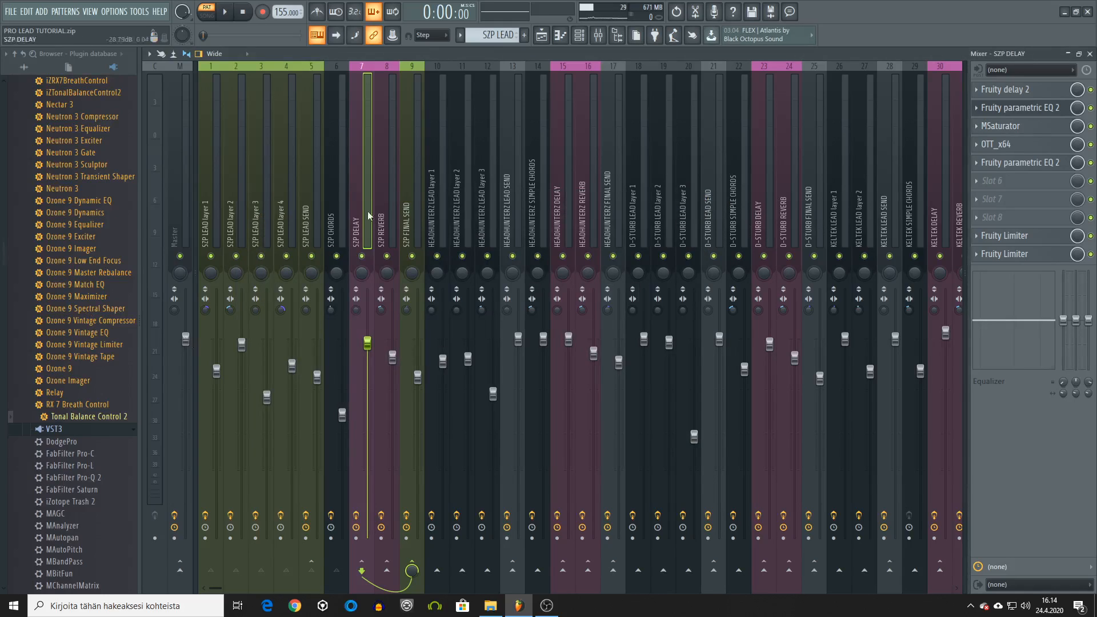
- Compare the SZP FINAL SEND, SZP REVERB and SZP DELAY effect chains, and inspect the first Fruity Limiter on SZP REVERB
{"action": "left_click", "coordinate": [336, 215]}
{"action": "left_click", "coordinate": [409, 210]}
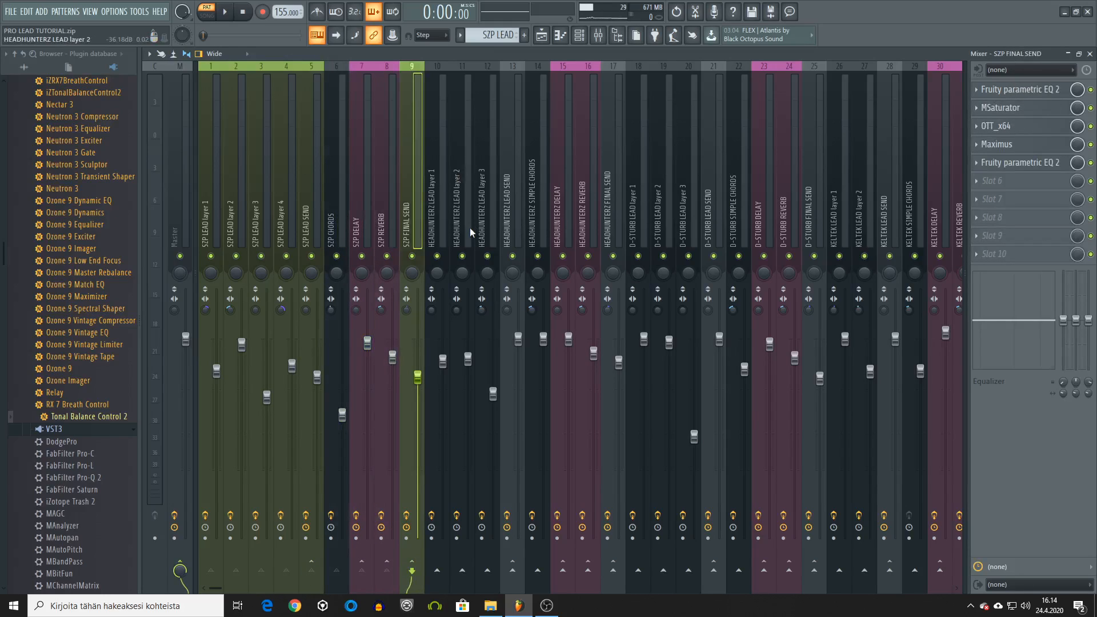
{"action": "left_click", "coordinate": [381, 212]}
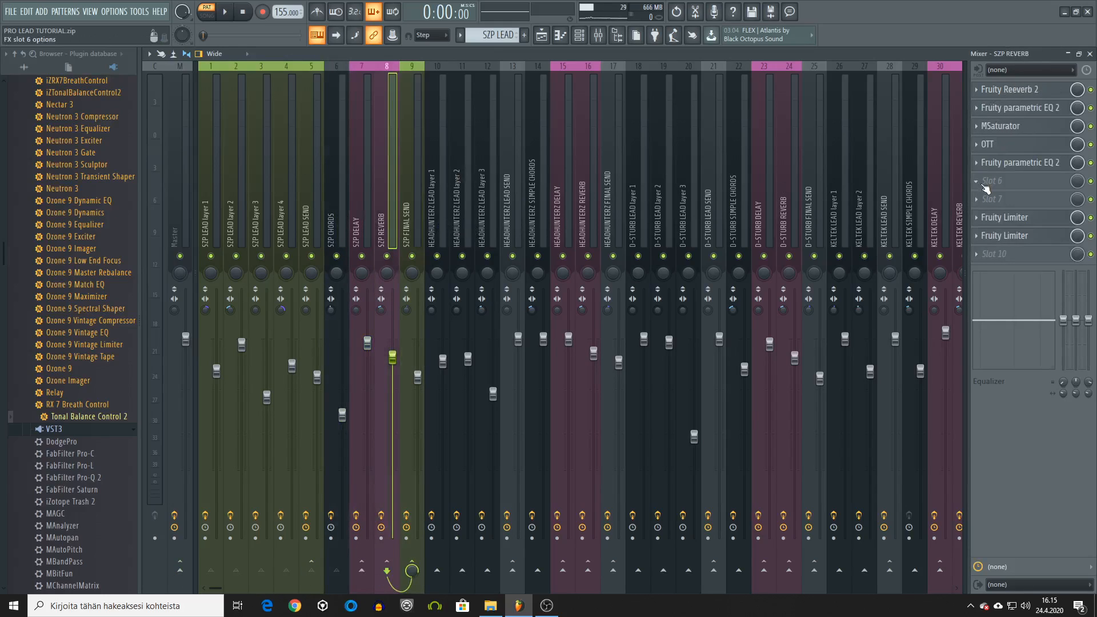
{"action": "left_click", "coordinate": [361, 216]}
{"action": "left_click", "coordinate": [386, 213]}
{"action": "left_click", "coordinate": [1003, 218]}
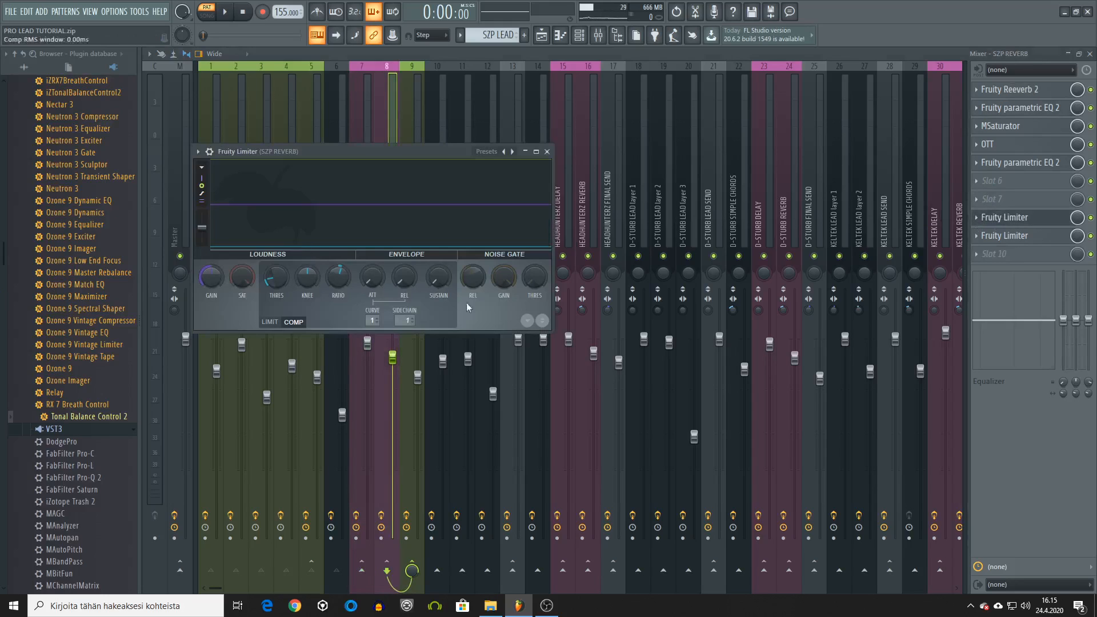
{"action": "left_click", "coordinate": [554, 153]}
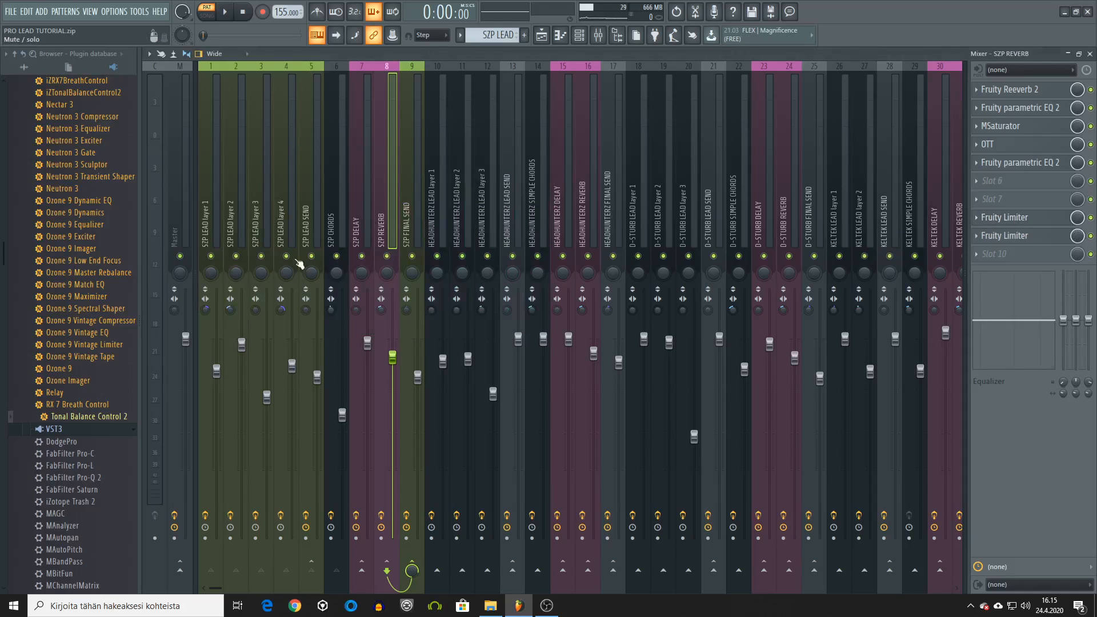
- Check the effects and routing of the SZP CHORDS mixer track alongside the SZP DELAY and SZP REVERB tracks
{"action": "left_click", "coordinate": [340, 222]}
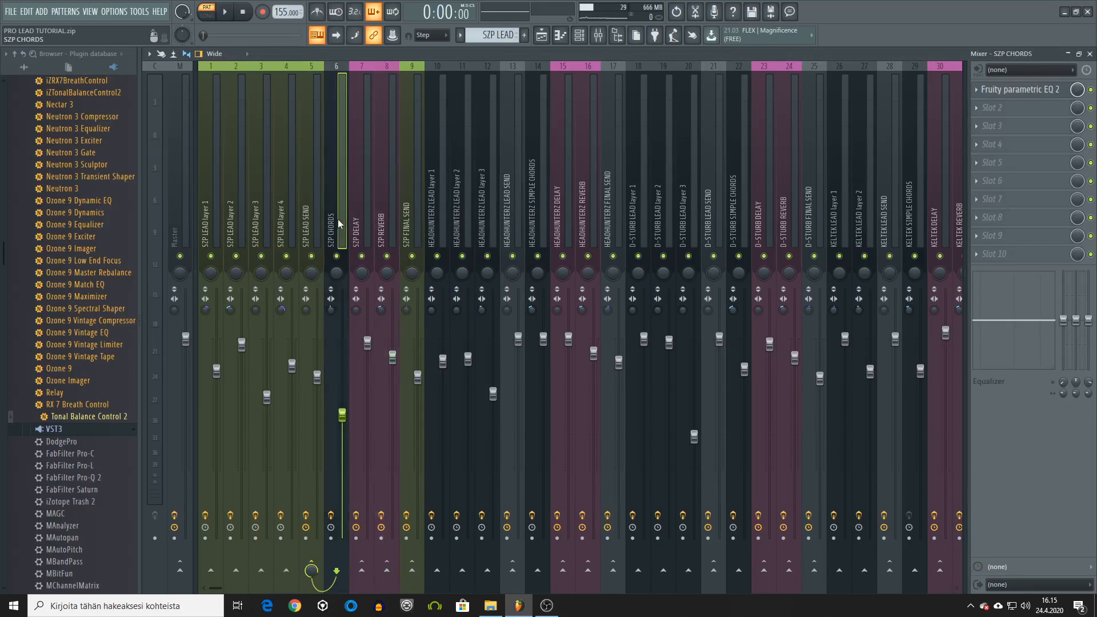
{"action": "left_click", "coordinate": [368, 235]}
{"action": "left_click", "coordinate": [388, 223]}
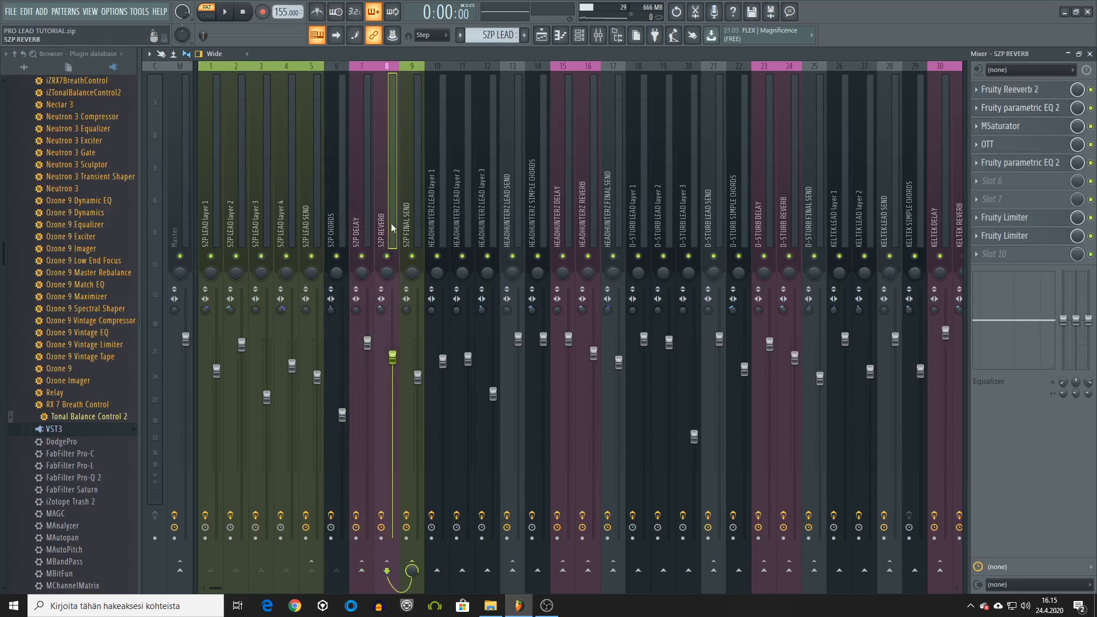
{"action": "left_click", "coordinate": [365, 219]}
{"action": "left_click", "coordinate": [389, 242]}
- Unmute all channels in the channel rack, switch to the HEADHUNTERZ LEAD pattern and play it
{"action": "left_click", "coordinate": [578, 35]}
{"action": "right_click", "coordinate": [420, 169]}
{"action": "right_click", "coordinate": [502, 34]}
{"action": "left_click", "coordinate": [534, 53]}
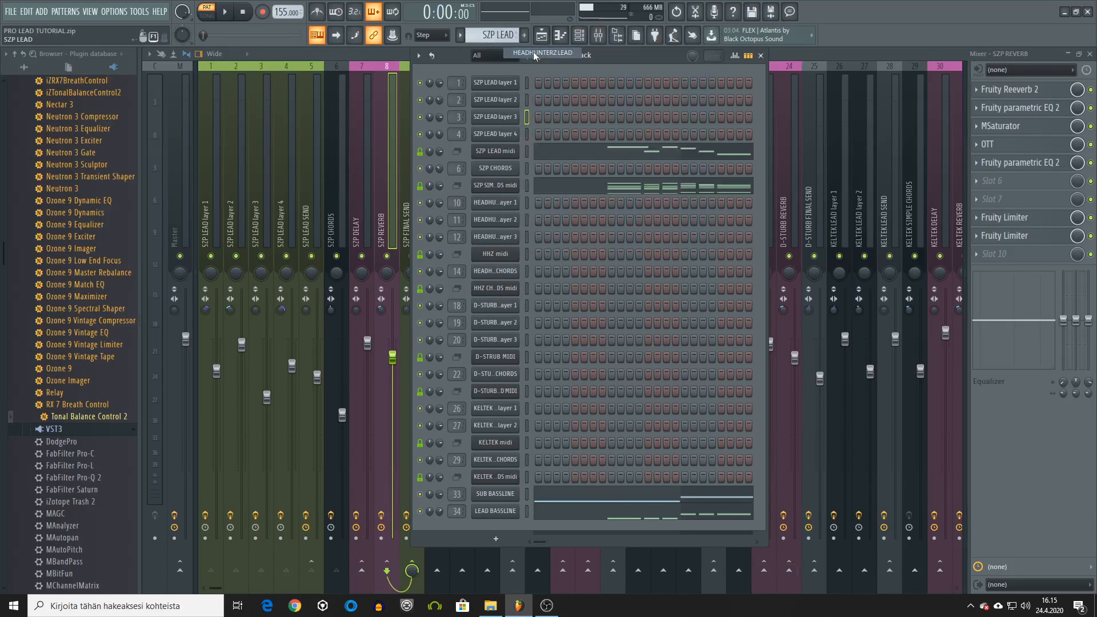
{"action": "key", "text": "space"}
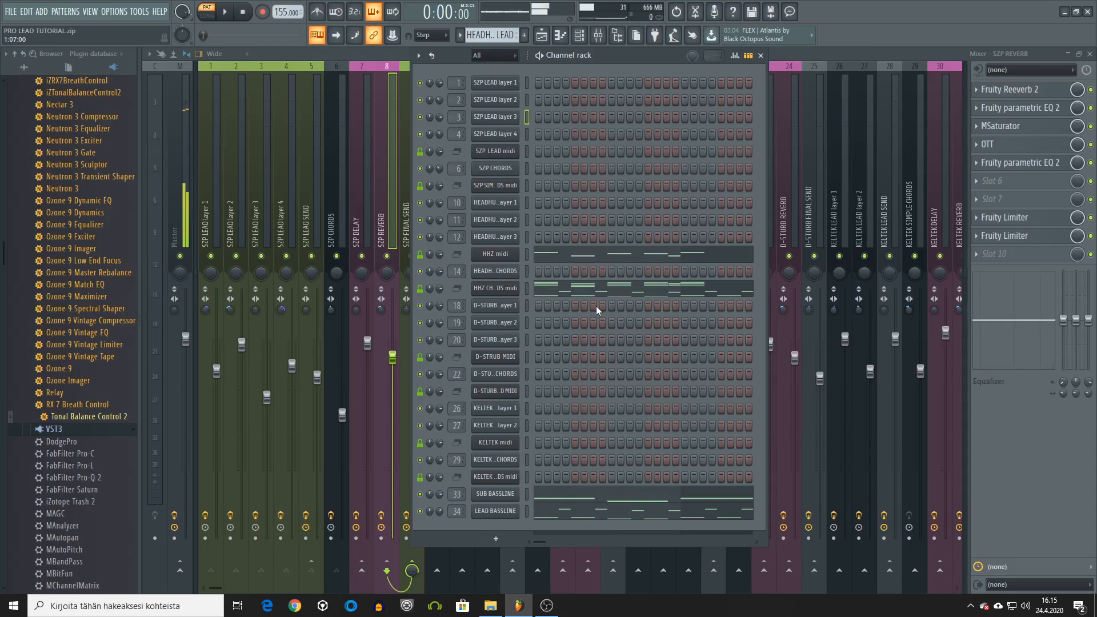
- Audition HEADHUNTERZ LEAD layer 1 soloed, and inspect Parts A and B of its Sylenth1 synth
{"action": "right_click", "coordinate": [420, 203]}
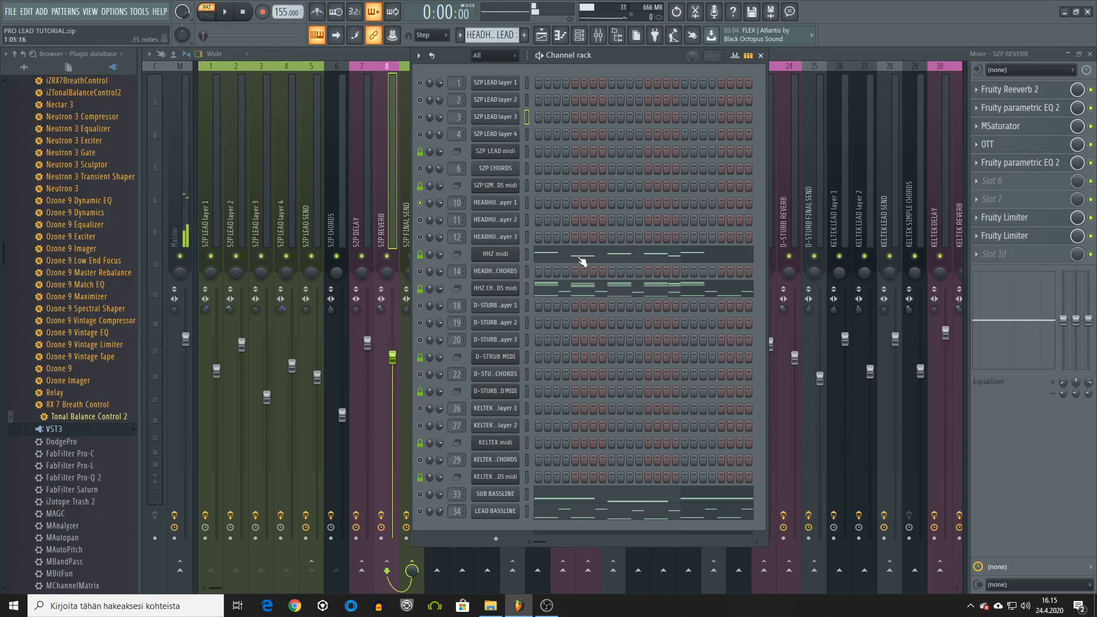
{"action": "key", "text": "space"}
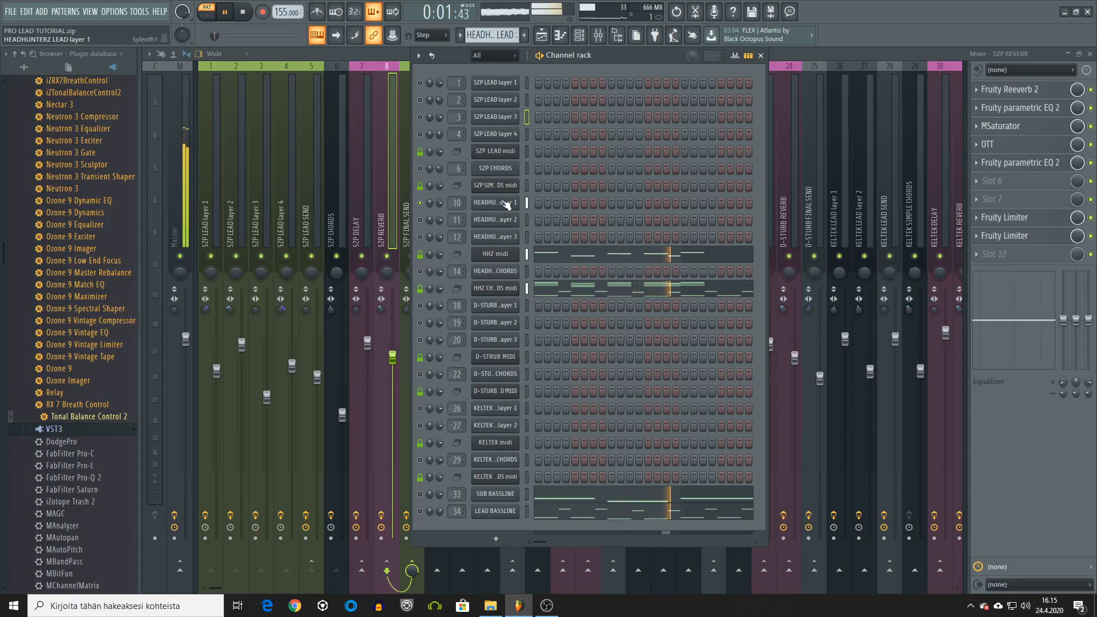
{"action": "left_click", "coordinate": [506, 204]}
{"action": "key", "text": "space"}
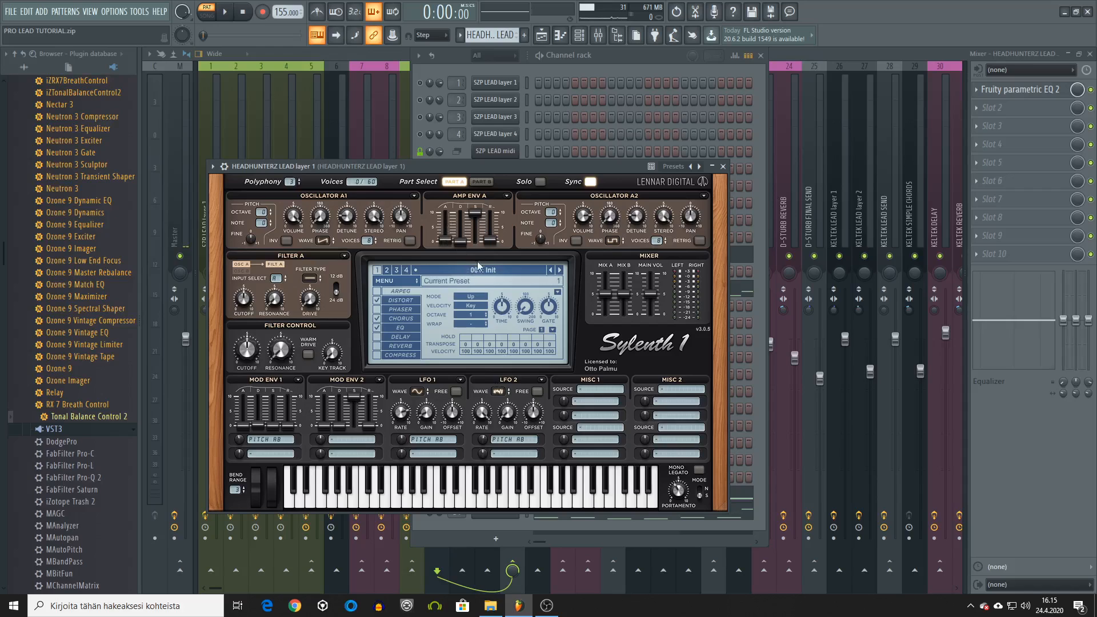
{"action": "left_click", "coordinate": [480, 182]}
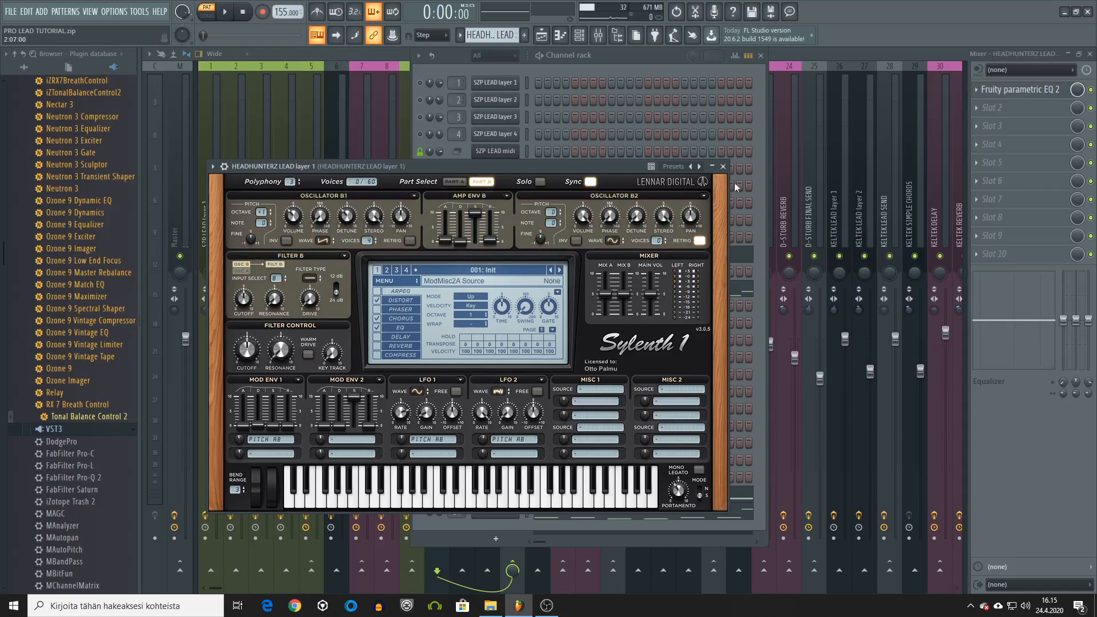
{"action": "left_click", "coordinate": [722, 166]}
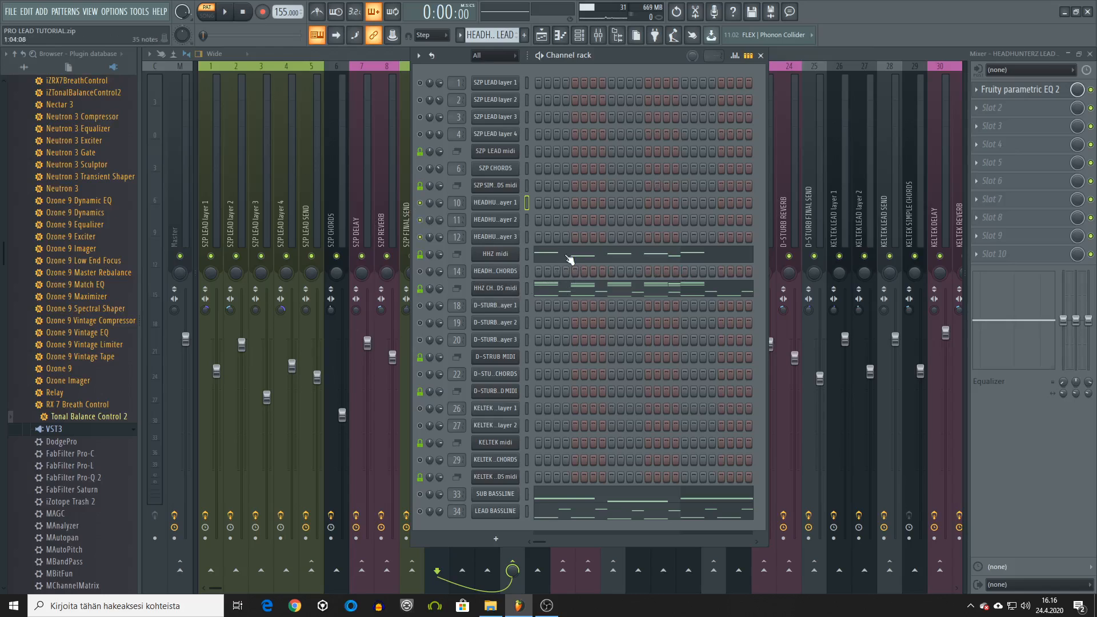
- Audition the three HEADHUNTERZ lead layers together, and the HEADHUNTERZ chords on their own
{"action": "key", "text": "space"}
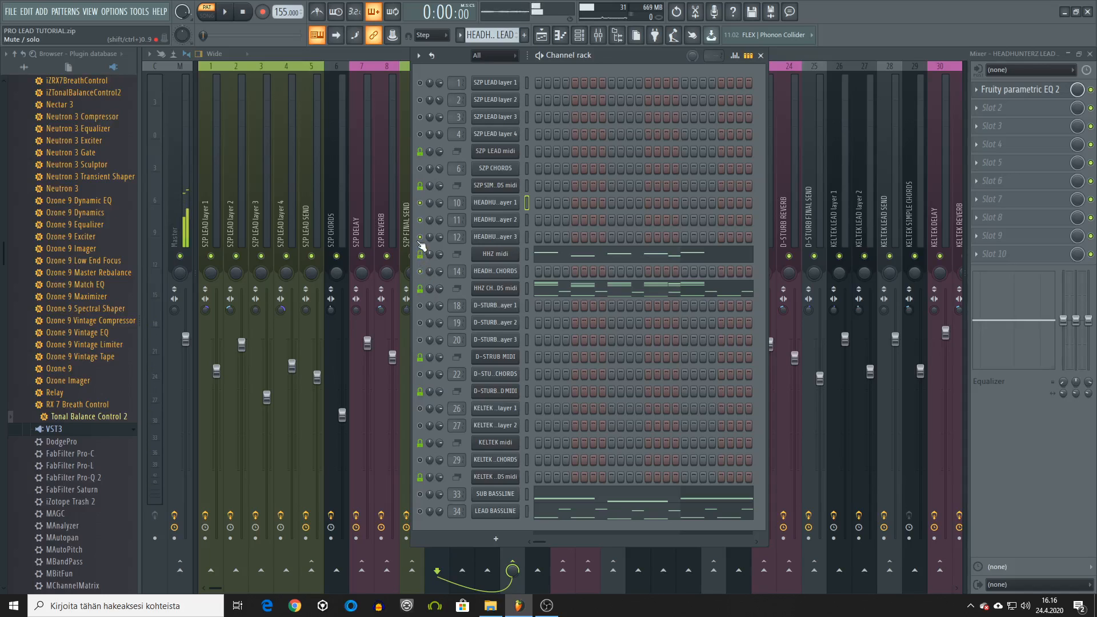
{"action": "key", "text": "space"}
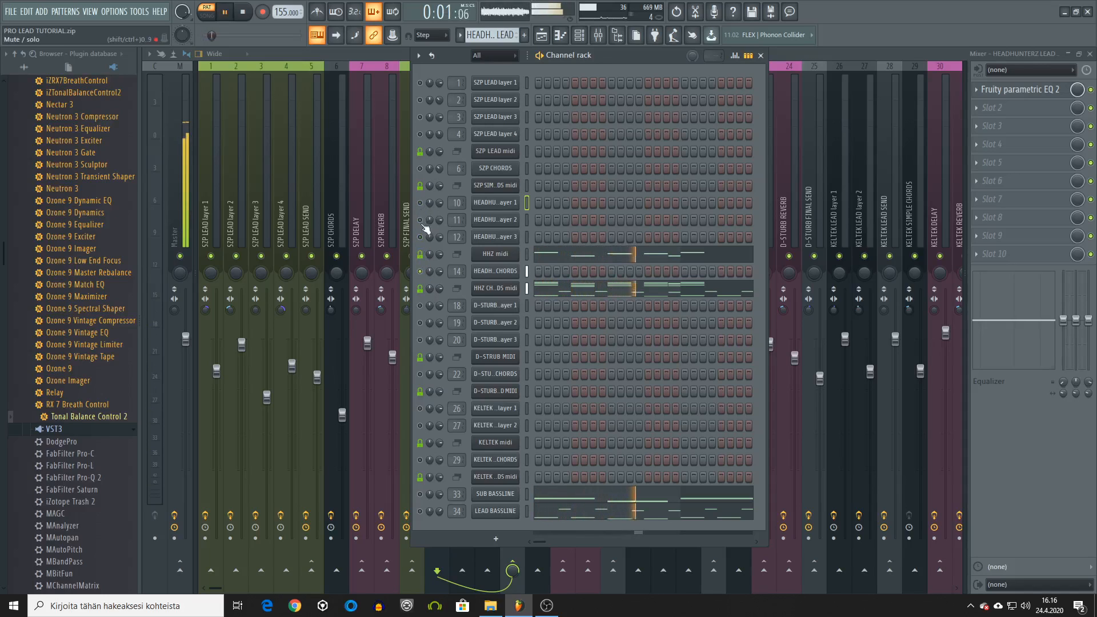
{"action": "key", "text": "space"}
- Examine the high and low chord notes of HHZ CHORDS midi in the piano roll, and close it
{"action": "left_click", "coordinate": [661, 291]}
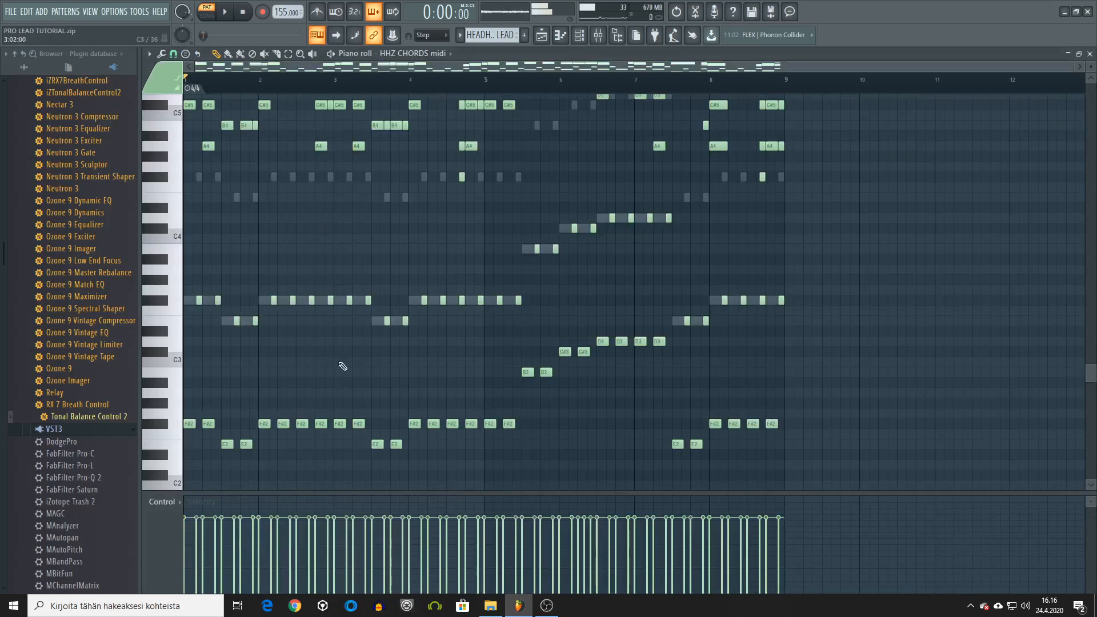
{"action": "scroll", "coordinate": [424, 90], "scroll_direction": "up", "scroll_amount": 5}
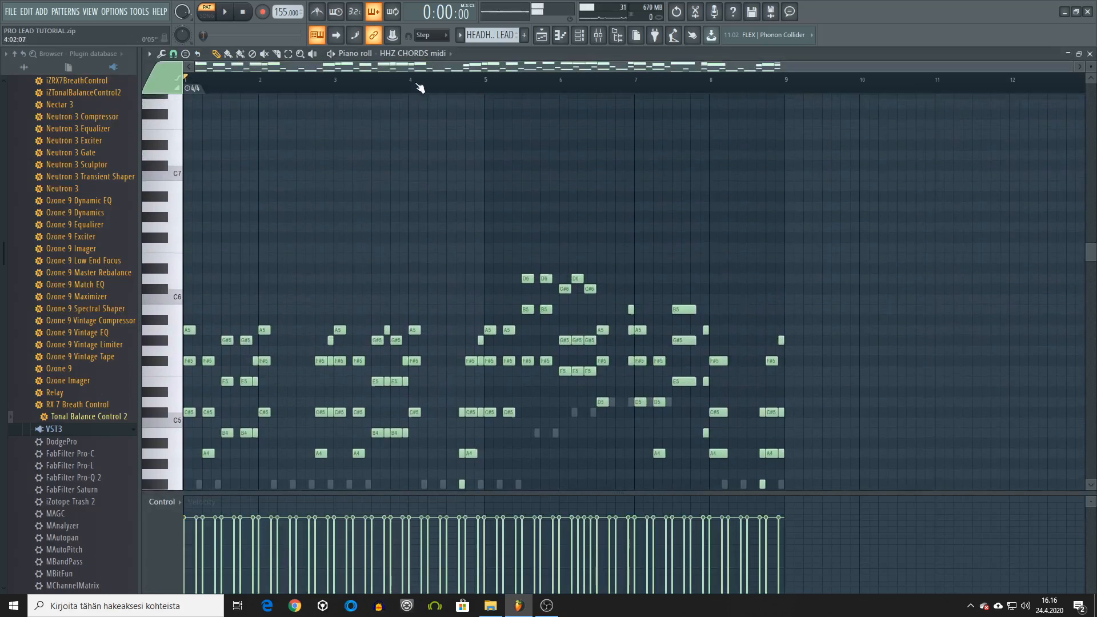
{"action": "scroll", "coordinate": [416, 181], "scroll_direction": "down", "scroll_amount": 4}
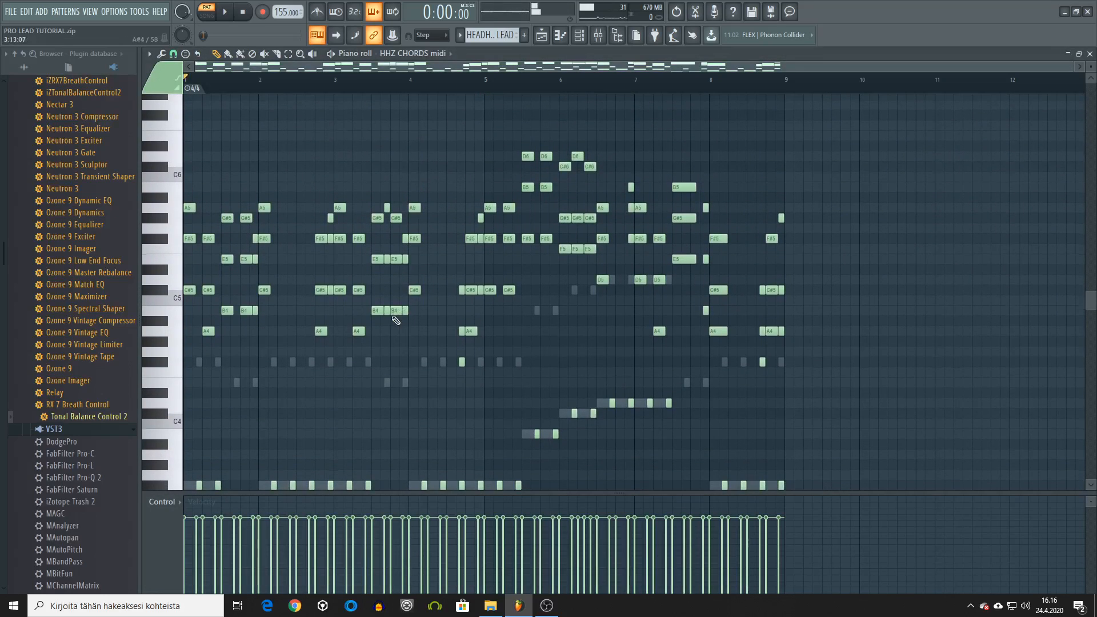
{"action": "scroll", "coordinate": [400, 311], "scroll_direction": "down", "scroll_amount": 2}
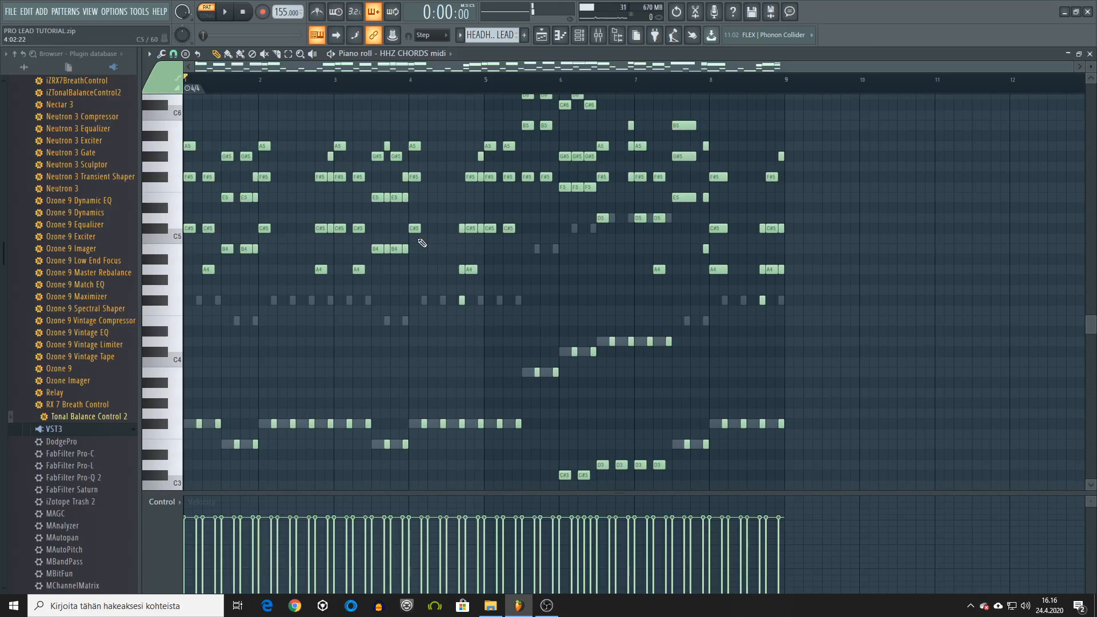
{"action": "left_click", "coordinate": [1091, 53]}
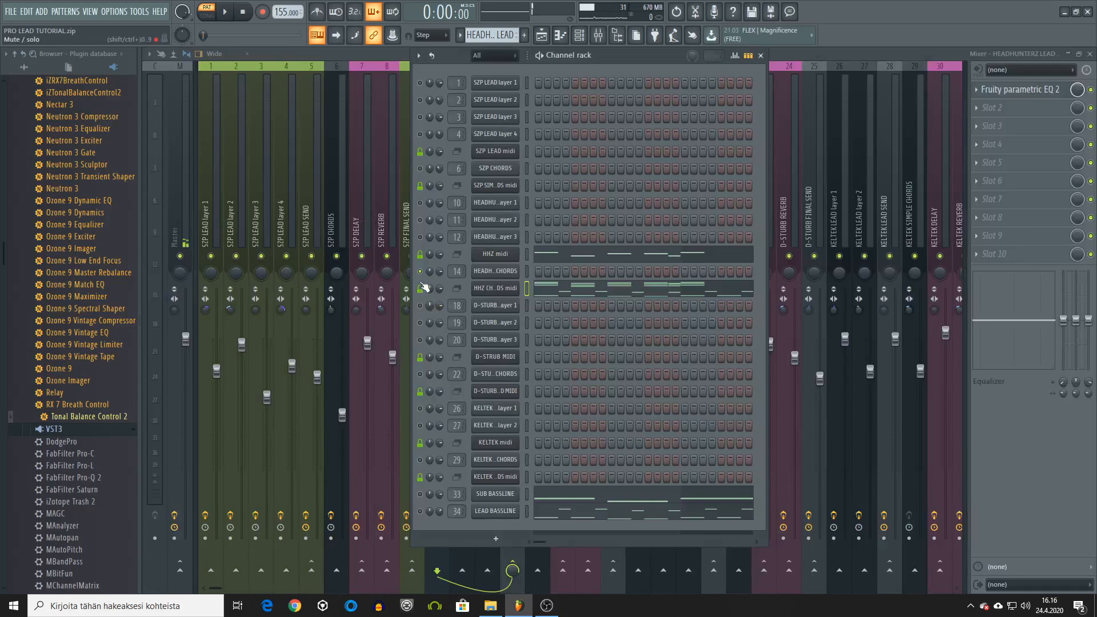
- Review the Part A settings of HEADHUNTERZ LEAD layer 1, and play the pattern with all channels active
{"action": "left_click", "coordinate": [488, 203]}
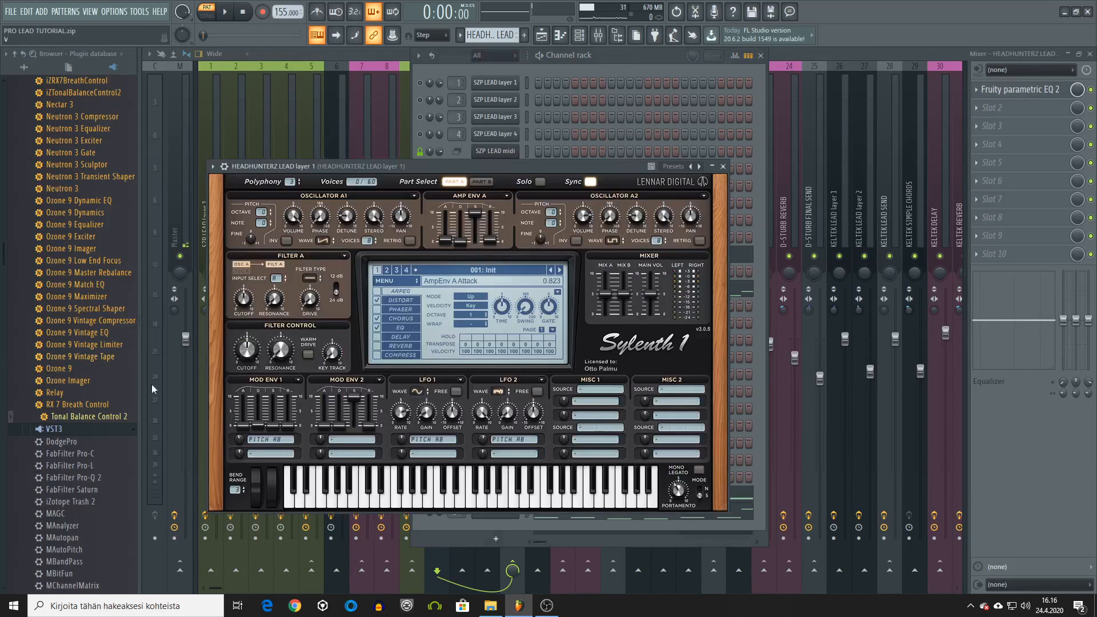
{"action": "left_click", "coordinate": [722, 166]}
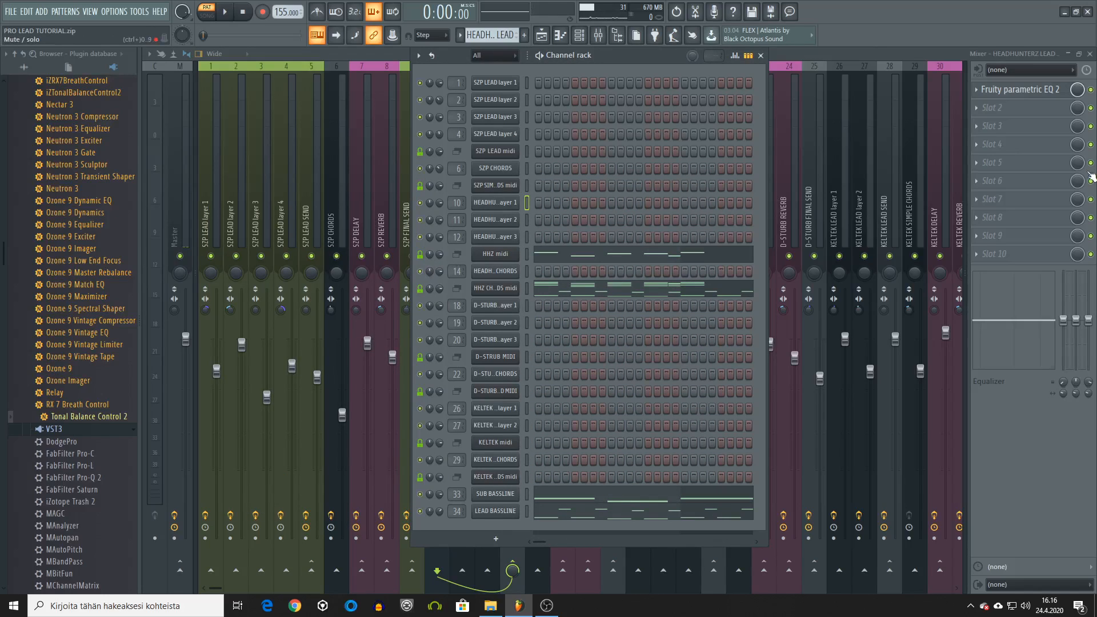
{"action": "key", "text": "space"}
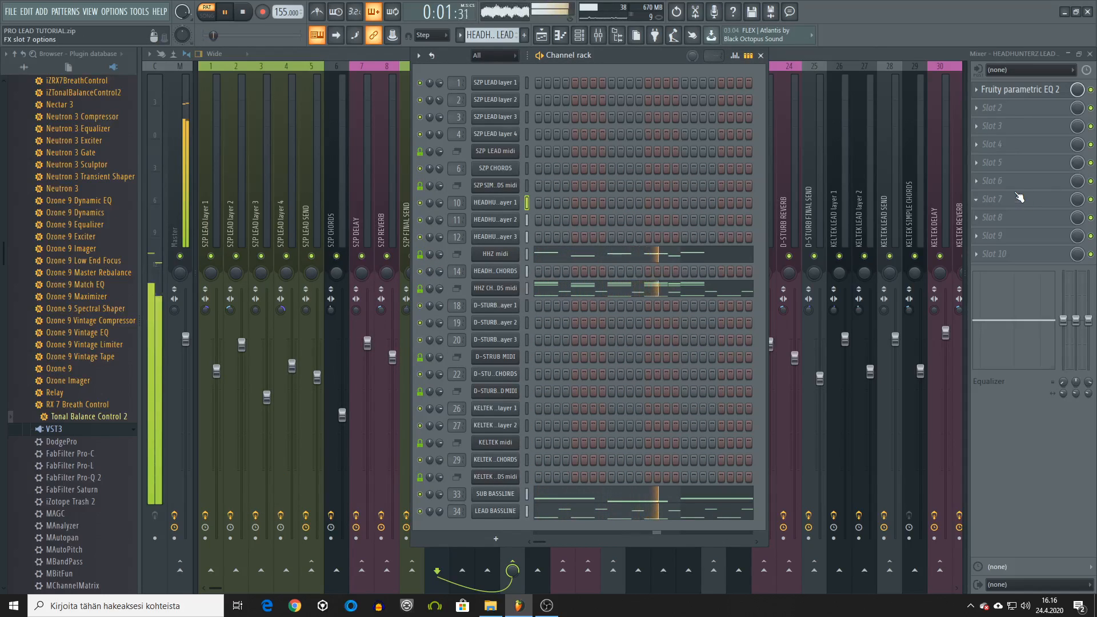
{"action": "key", "text": "space"}
- Look over the HHZ CHORDS midi notes again, and replay the full HEADHUNTERZ LEAD pattern
{"action": "left_click", "coordinate": [723, 293]}
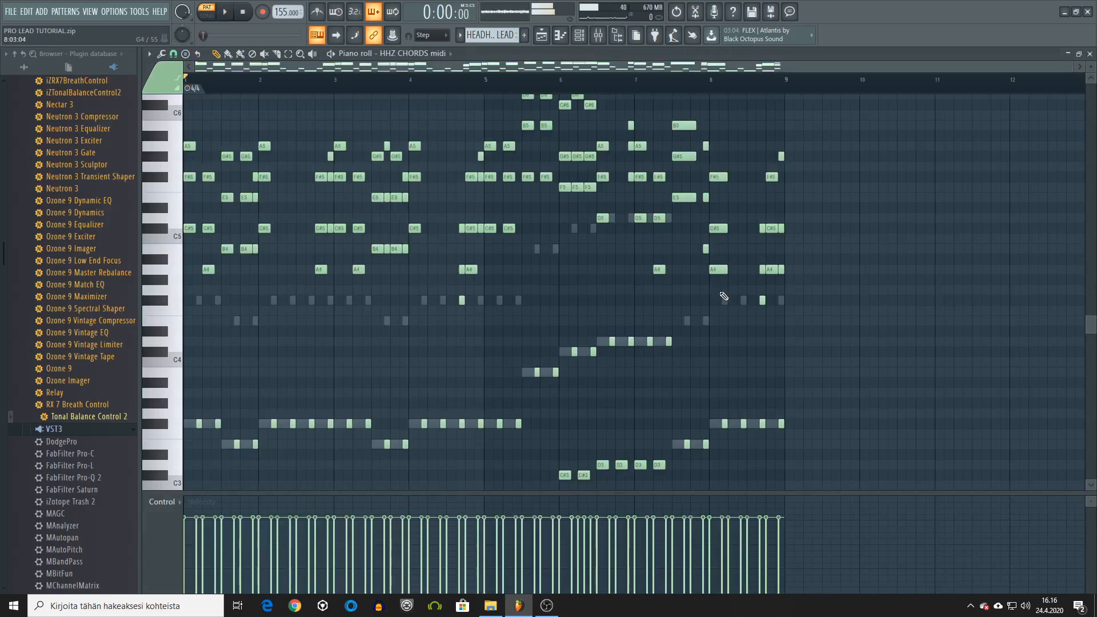
{"action": "left_click", "coordinate": [1089, 54]}
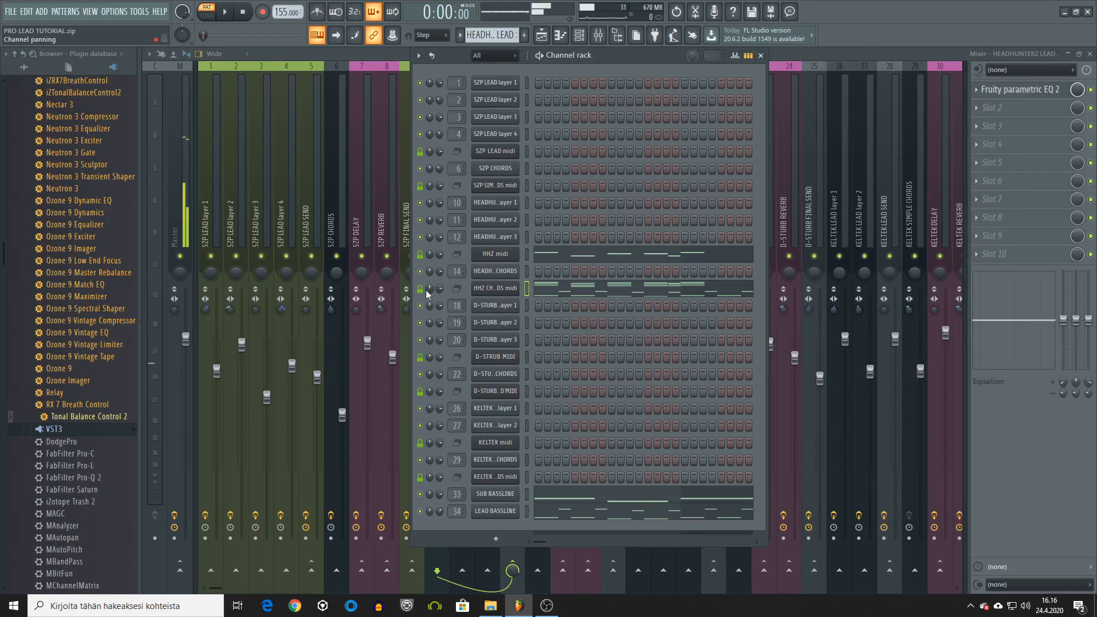
{"action": "key", "text": "space"}
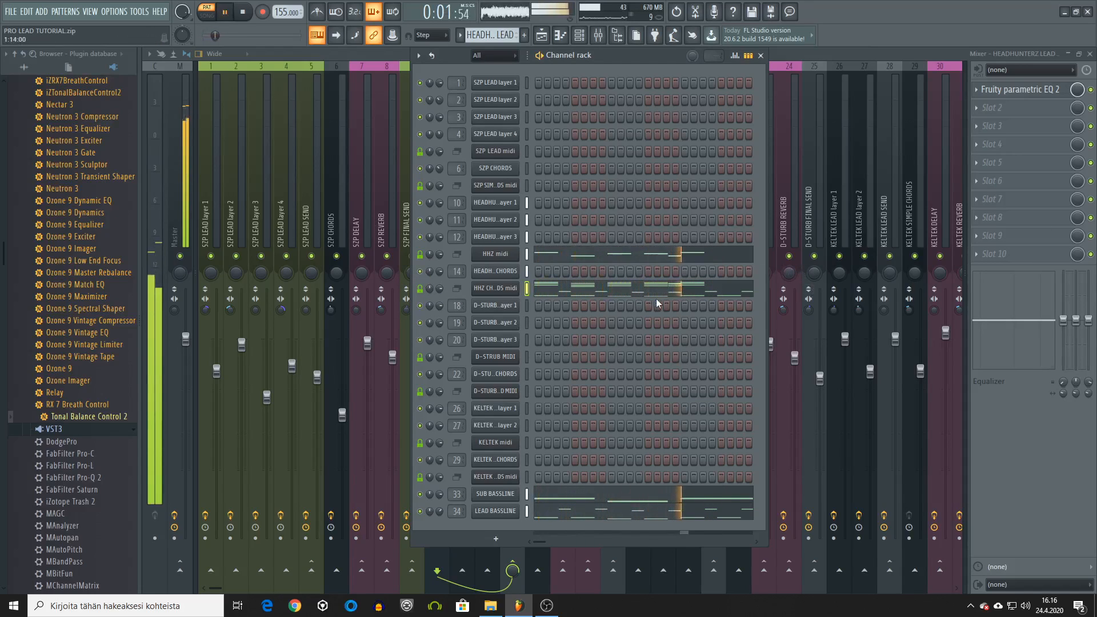
{"action": "key", "text": "space"}
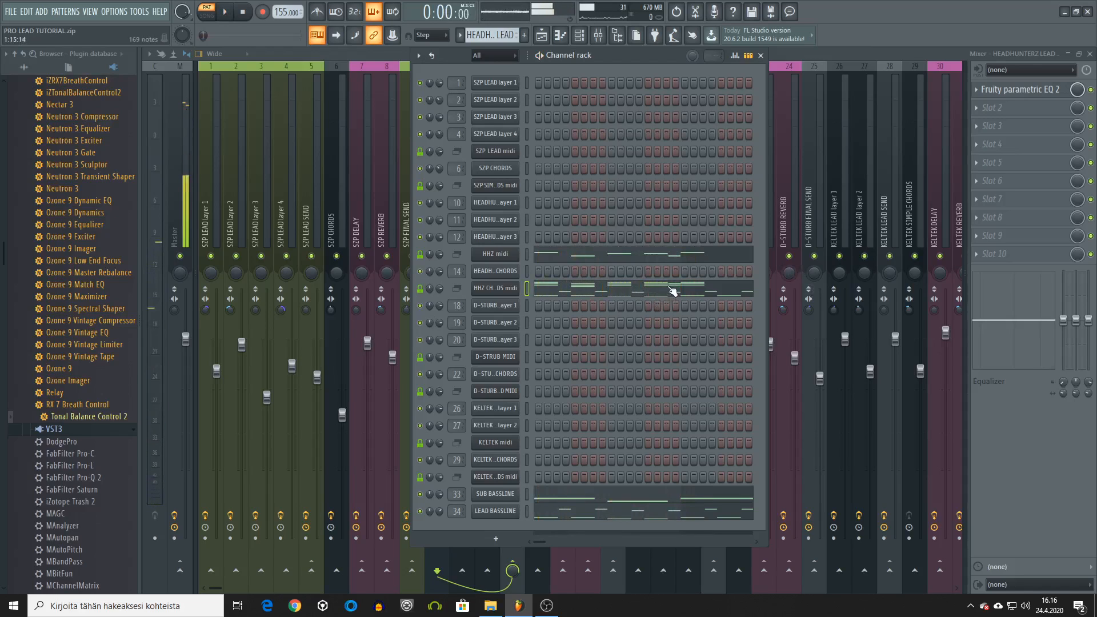
- Inspect the notes of HHZ CHORDS midi in the piano roll, and check the Part B settings of HEADHUNTERZ LEAD layer 2
{"action": "left_click", "coordinate": [672, 288]}
{"action": "scroll", "coordinate": [457, 203], "scroll_direction": "up", "scroll_amount": 4}
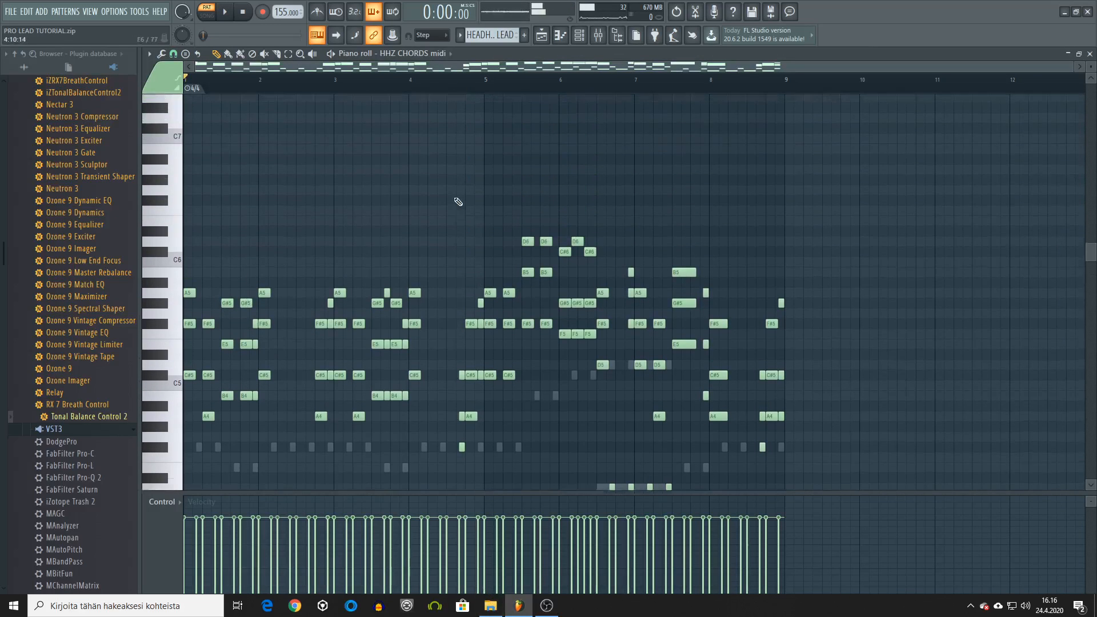
{"action": "scroll", "coordinate": [483, 162], "scroll_direction": "down", "scroll_amount": 3}
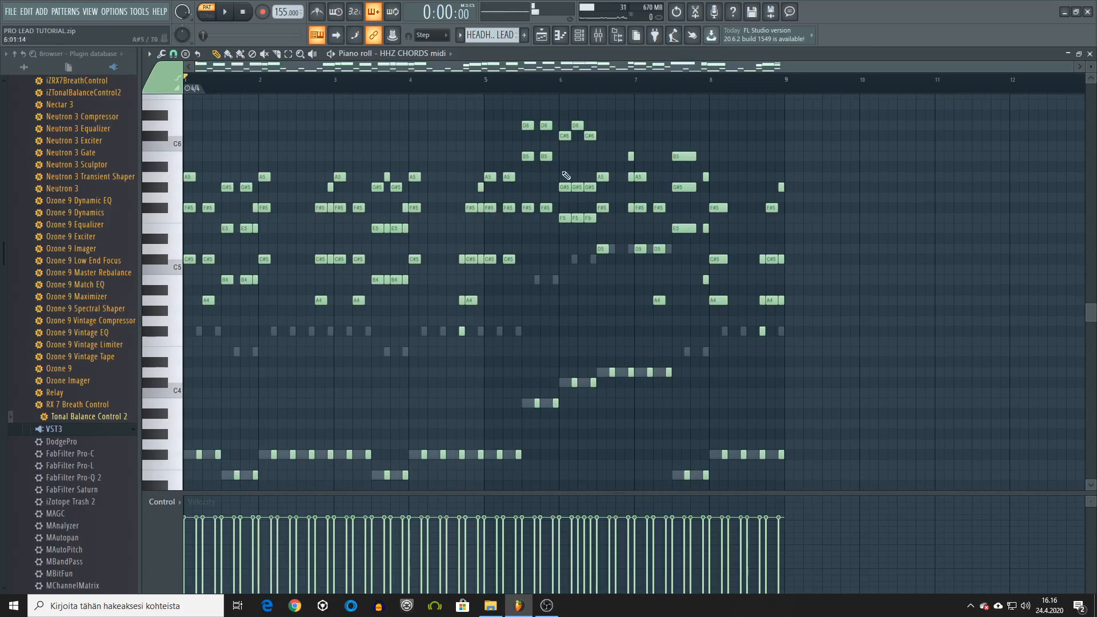
{"action": "left_click", "coordinate": [1090, 53]}
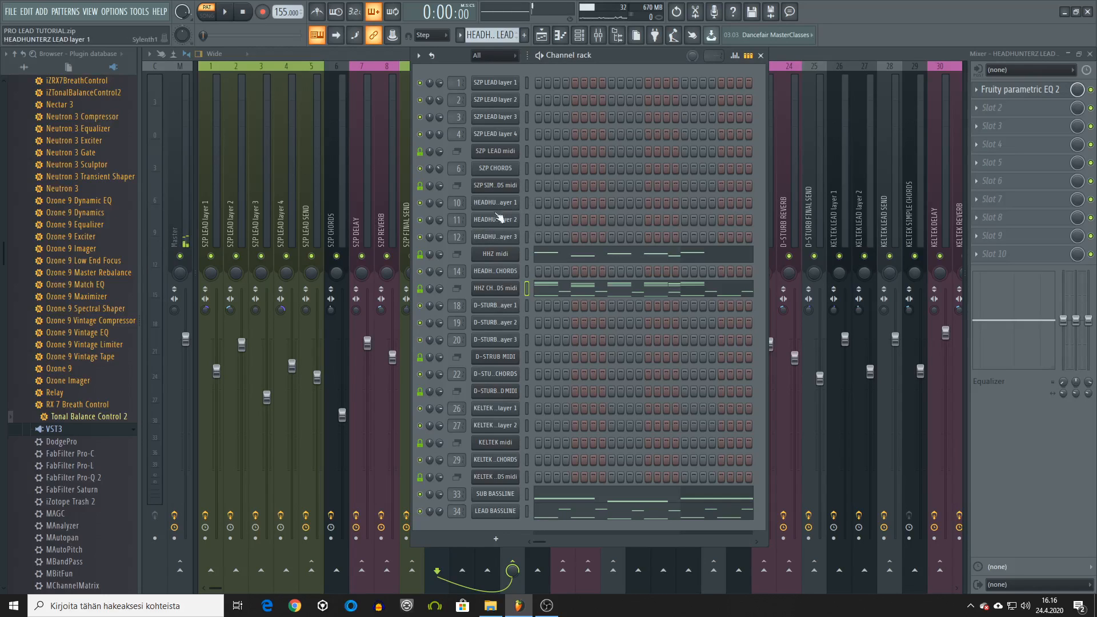
{"action": "left_click", "coordinate": [481, 224]}
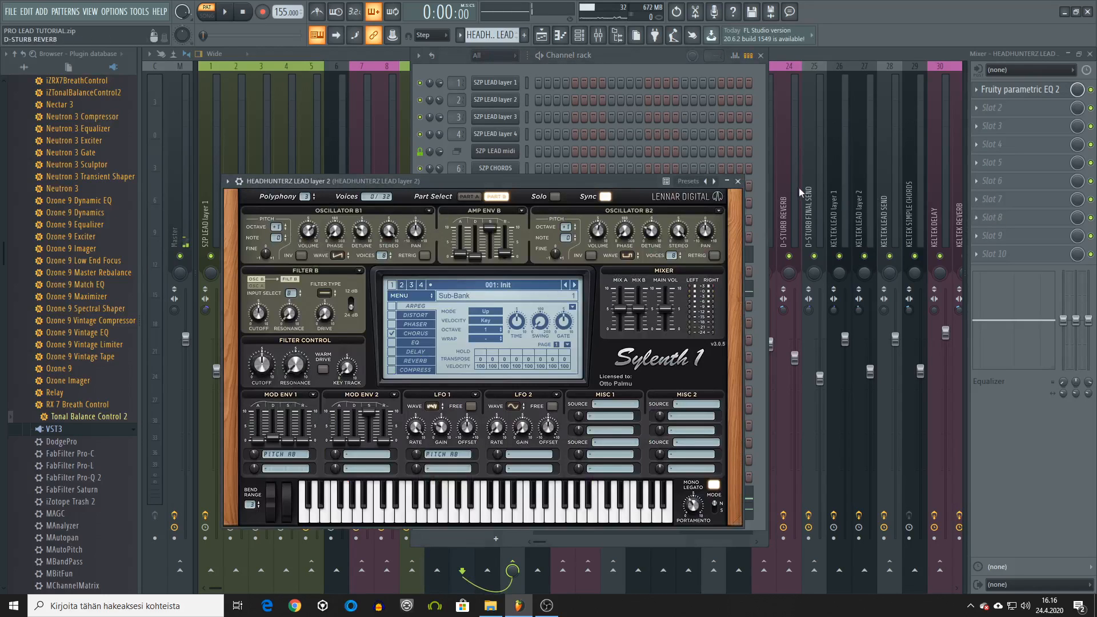
{"action": "left_click", "coordinate": [739, 182]}
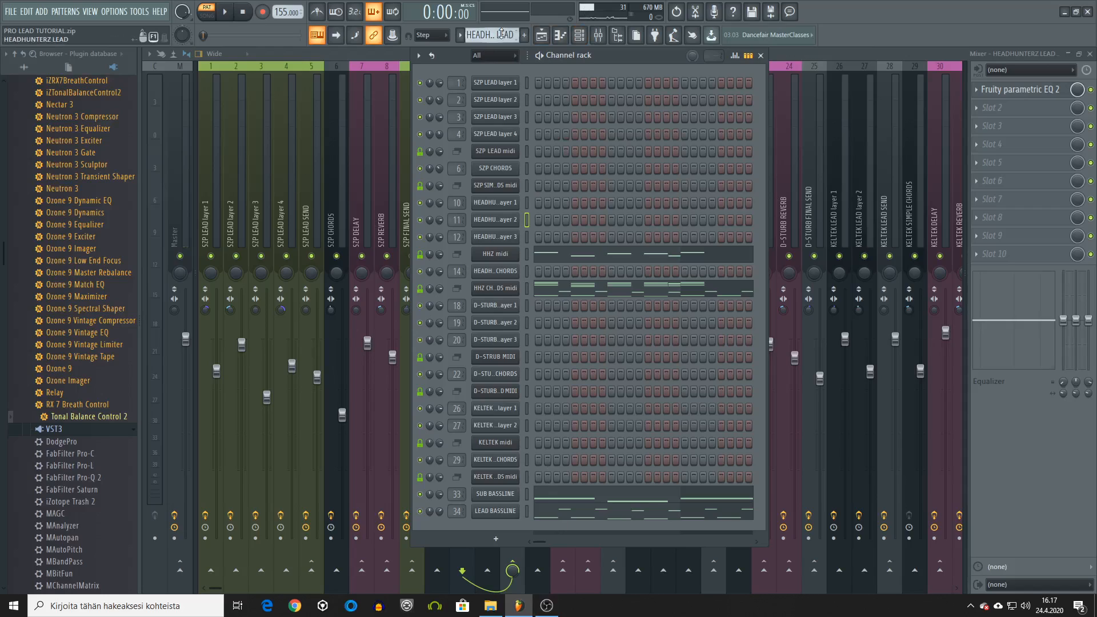
- Switch to the D-STURB LEAD pattern and play it with the SUB BASSLINE and LEAD BASSLINE channels muted
{"action": "scroll", "coordinate": [500, 33], "scroll_direction": "down", "scroll_amount": 1}
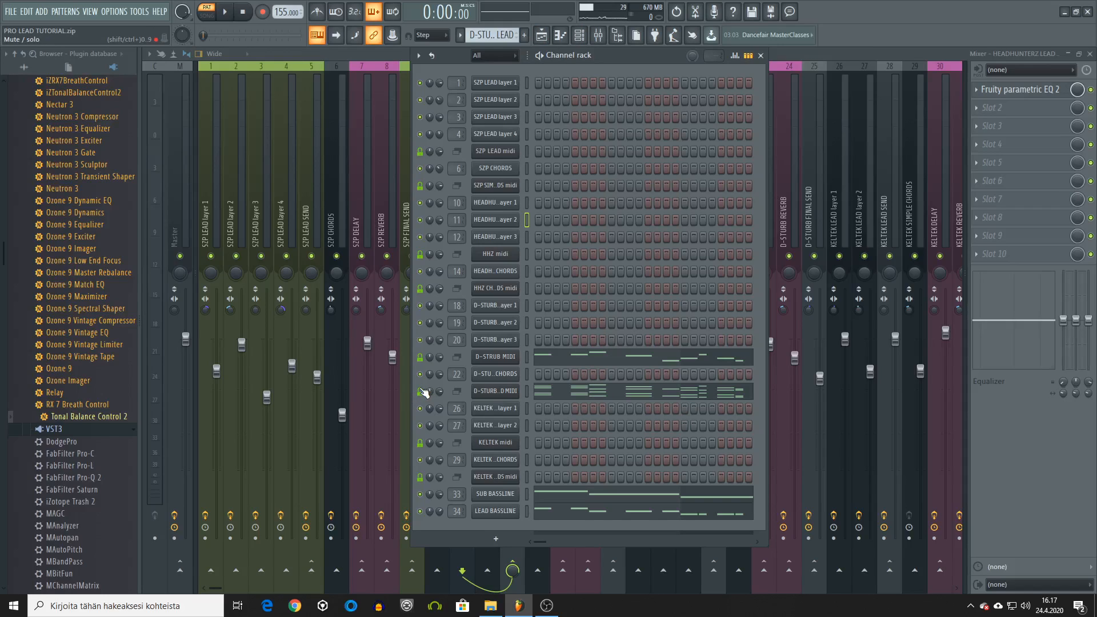
{"action": "key", "text": "space"}
{"action": "left_click", "coordinate": [420, 495]}
{"action": "left_click", "coordinate": [420, 512]}
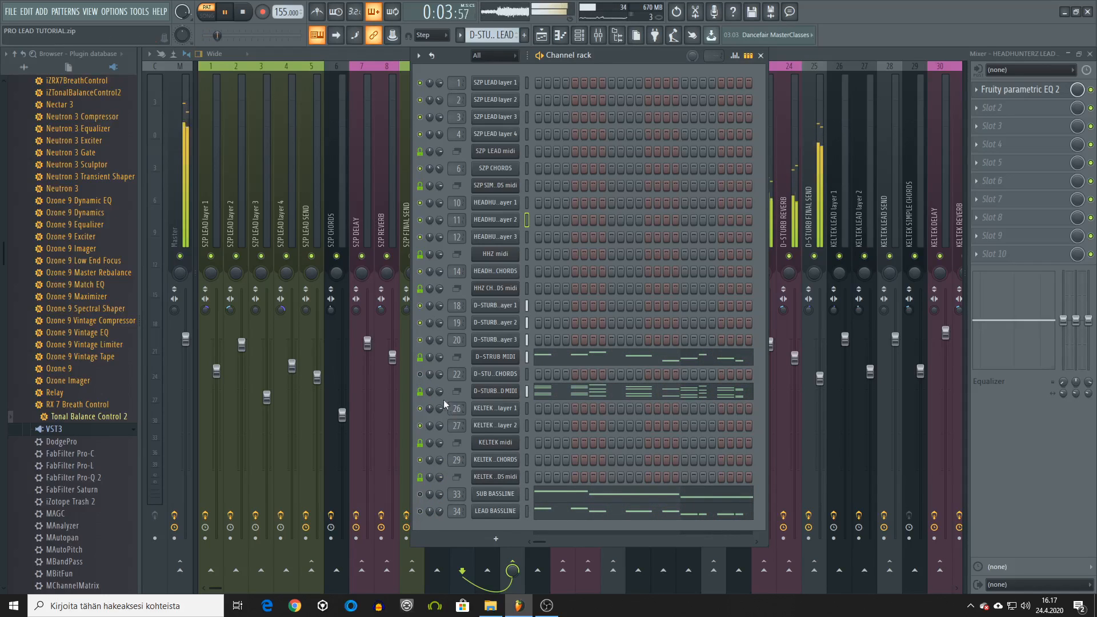
- Examine the D-STRUB MIDI melody notes in the piano roll during playback, then close it and stop the pattern
{"action": "left_click", "coordinate": [628, 349]}
{"action": "scroll", "coordinate": [520, 259], "scroll_direction": "up", "scroll_amount": 4}
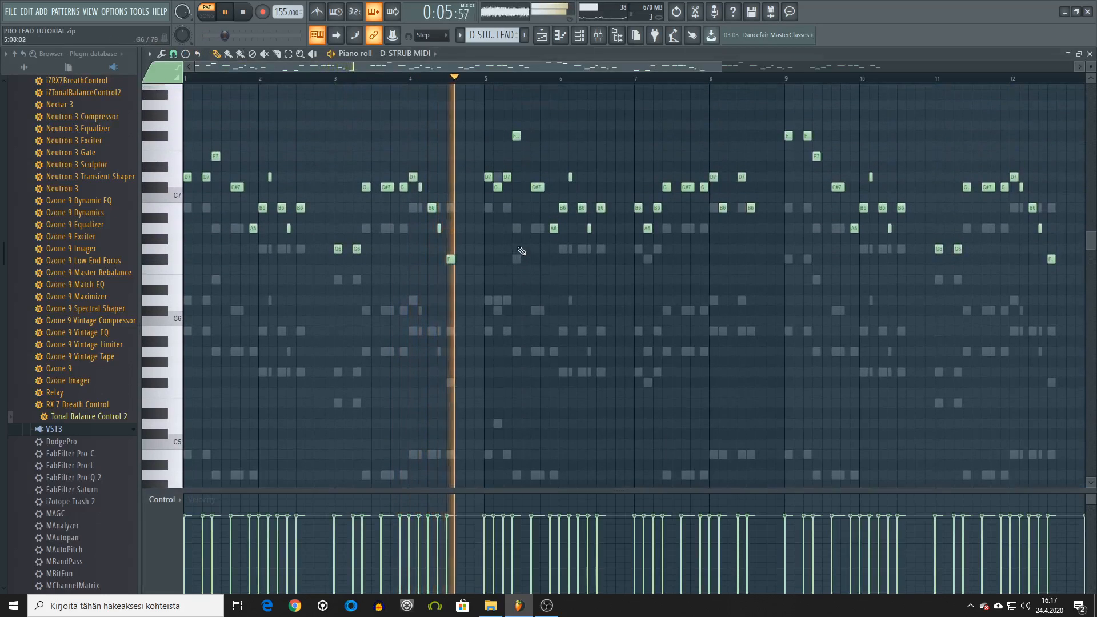
{"action": "left_click", "coordinate": [1090, 55]}
{"action": "key", "text": "space"}
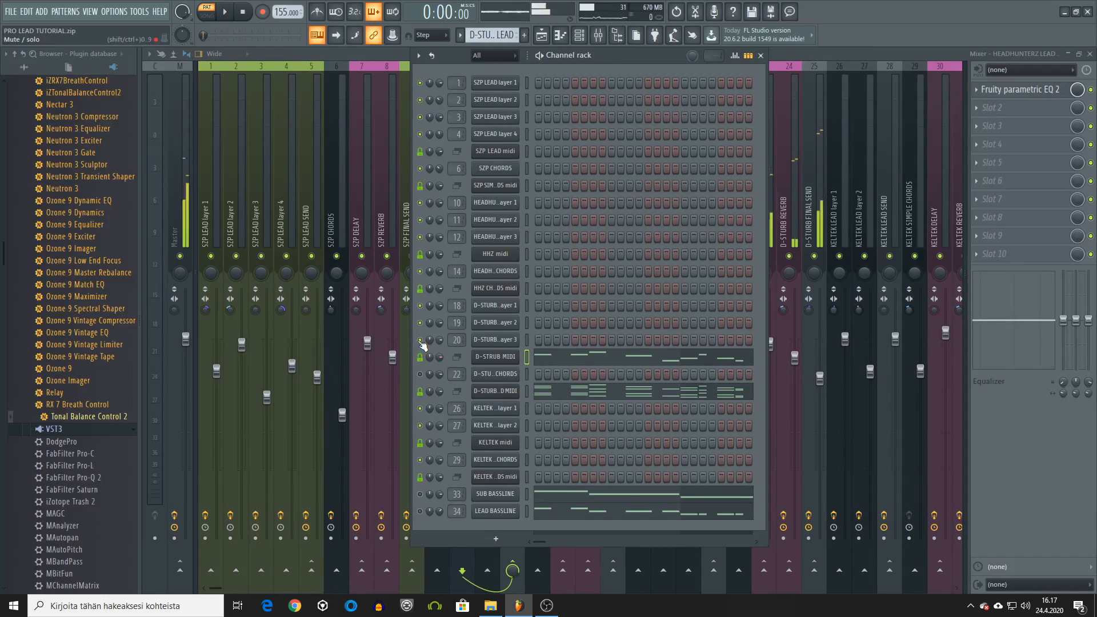
- Review the Sylenth1 settings of D-STURB LEAD layer 1, comparing Part B and Part A while the pattern plays
{"action": "left_click", "coordinate": [490, 306]}
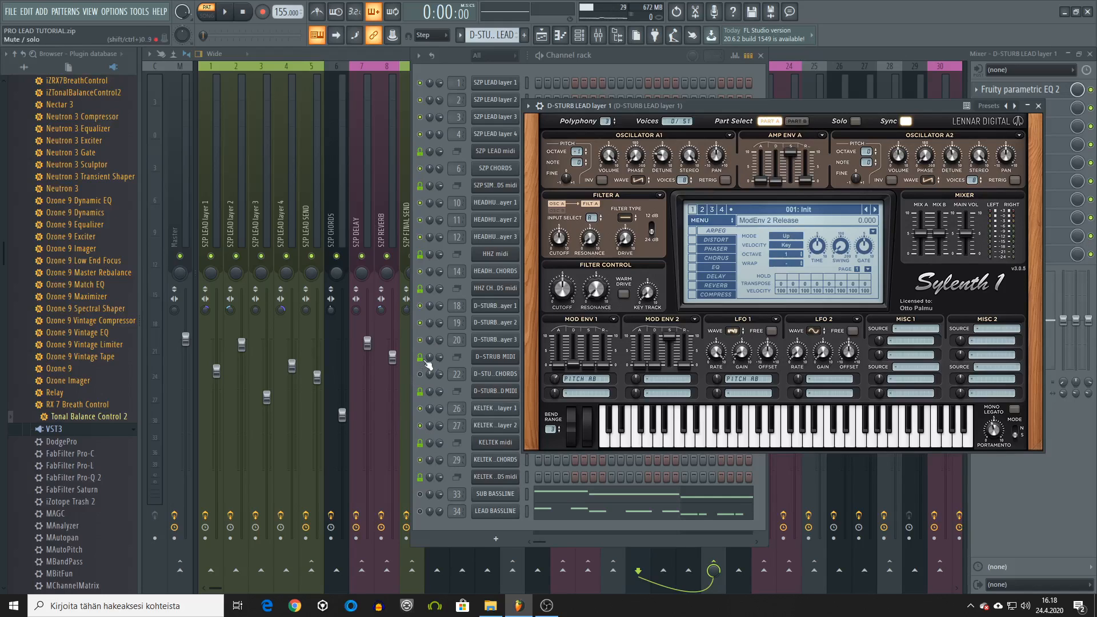
{"action": "left_click", "coordinate": [455, 465]}
{"action": "key", "text": "space"}
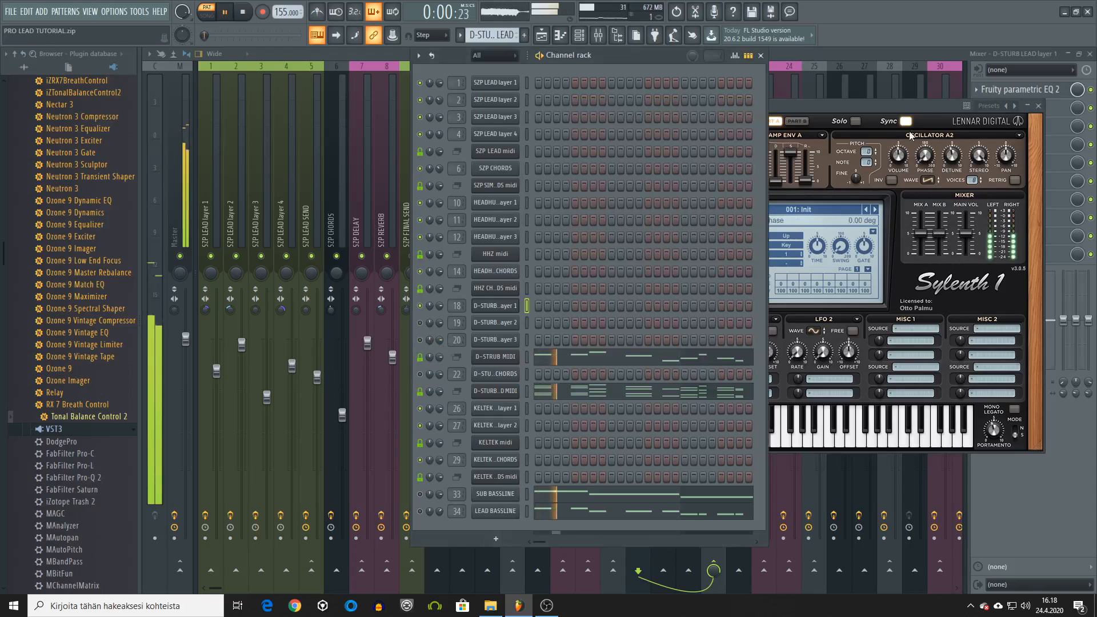
{"action": "left_click", "coordinate": [892, 105]}
{"action": "left_click", "coordinate": [795, 121]}
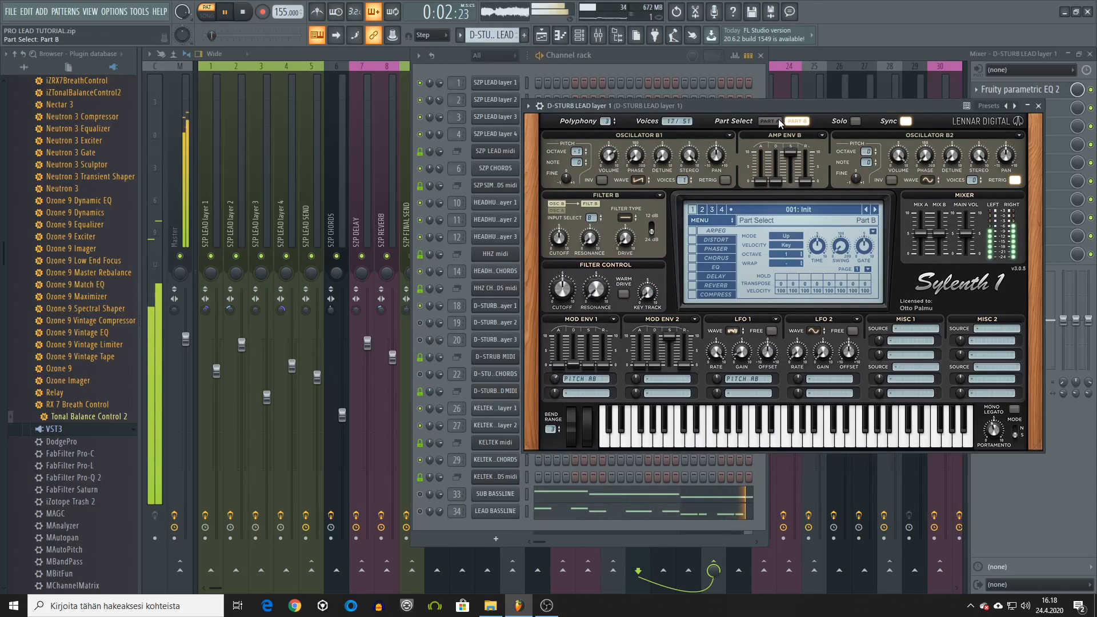
{"action": "left_click", "coordinate": [769, 121]}
{"action": "key", "text": "space"}
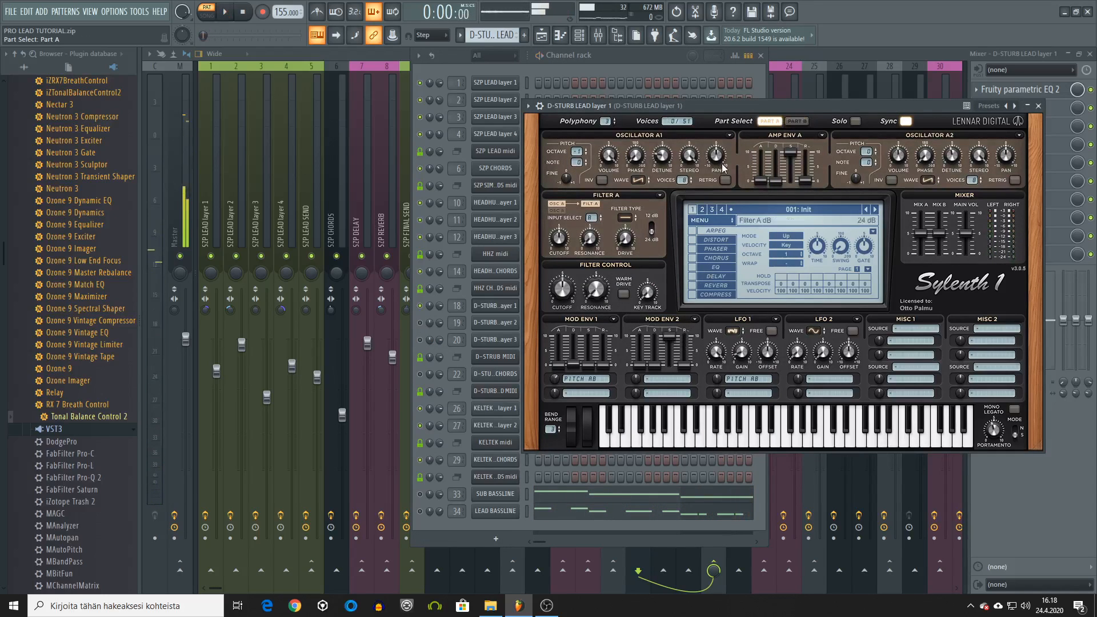
- Toggle the mute of D-STURB LEAD layer 2, and review its Part A settings in Sylenth1
{"action": "left_click", "coordinate": [421, 323]}
{"action": "left_click", "coordinate": [491, 324]}
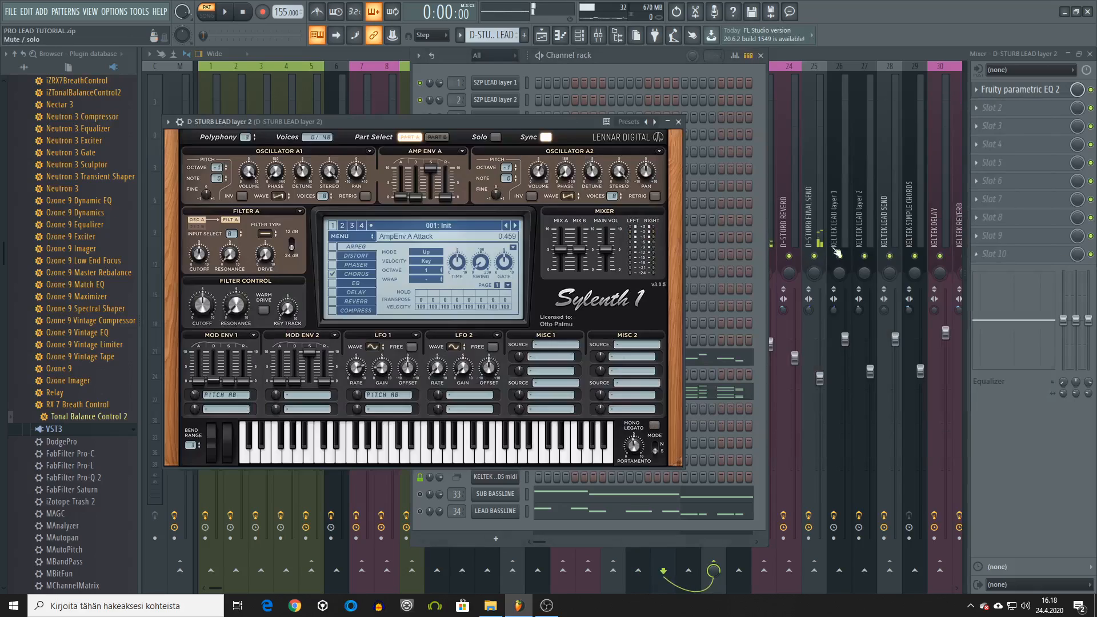
{"action": "left_click", "coordinate": [679, 122]}
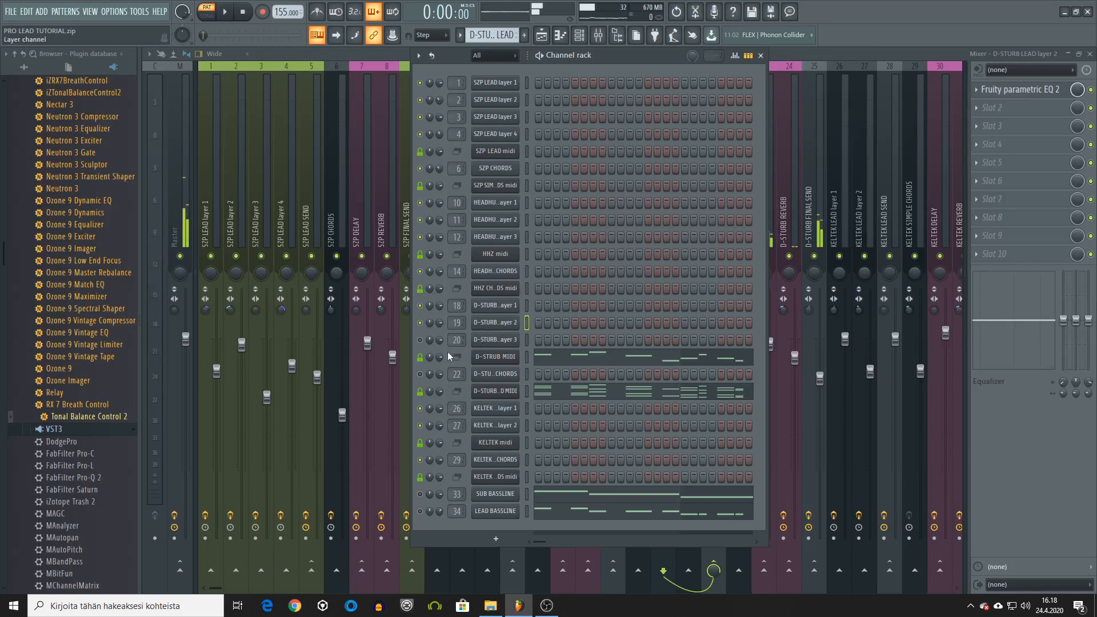
- Audition the D-STURB lead while toggling layer 3, and review layer 3's Part A and Part B settings in Sylenth1
{"action": "key", "text": "space"}
{"action": "left_click", "coordinate": [421, 339]}
{"action": "key", "text": "space"}
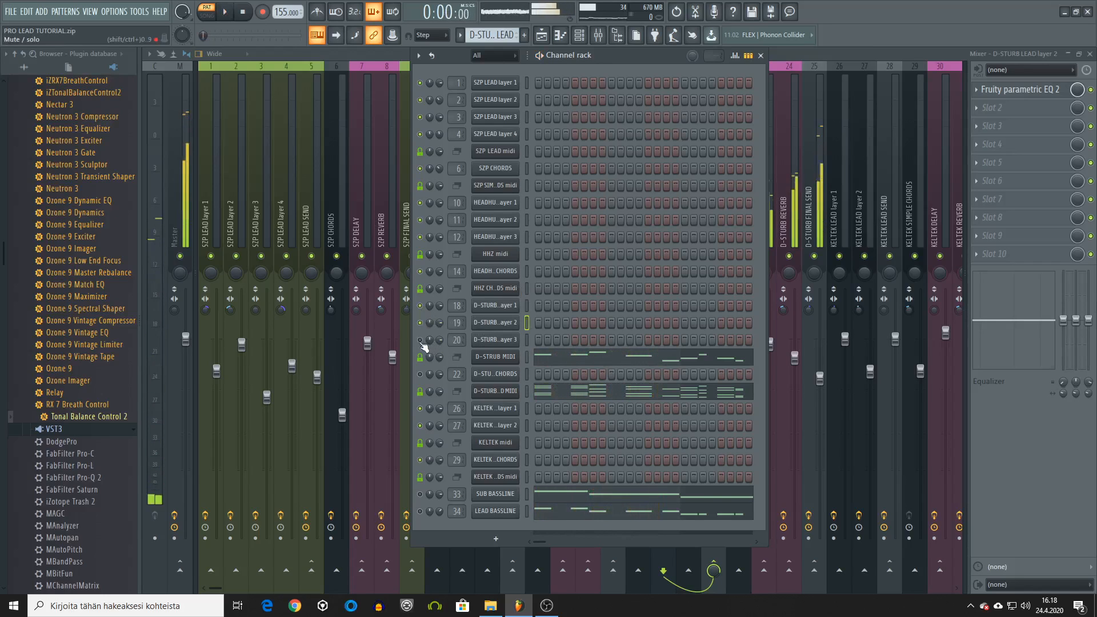
{"action": "left_click", "coordinate": [495, 339]}
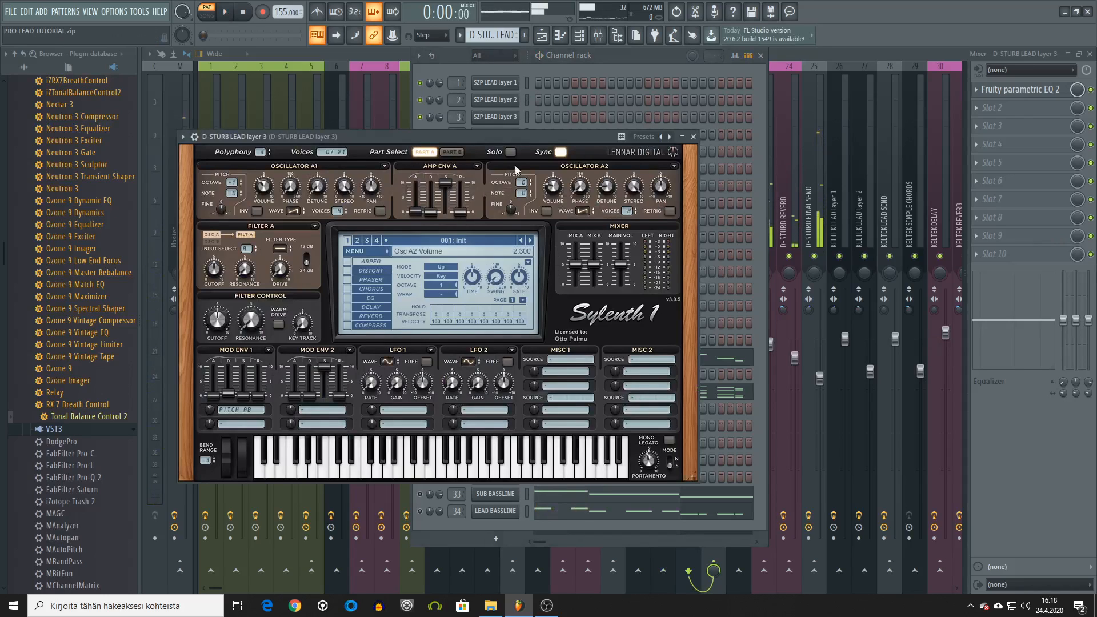
{"action": "left_click", "coordinate": [451, 152]}
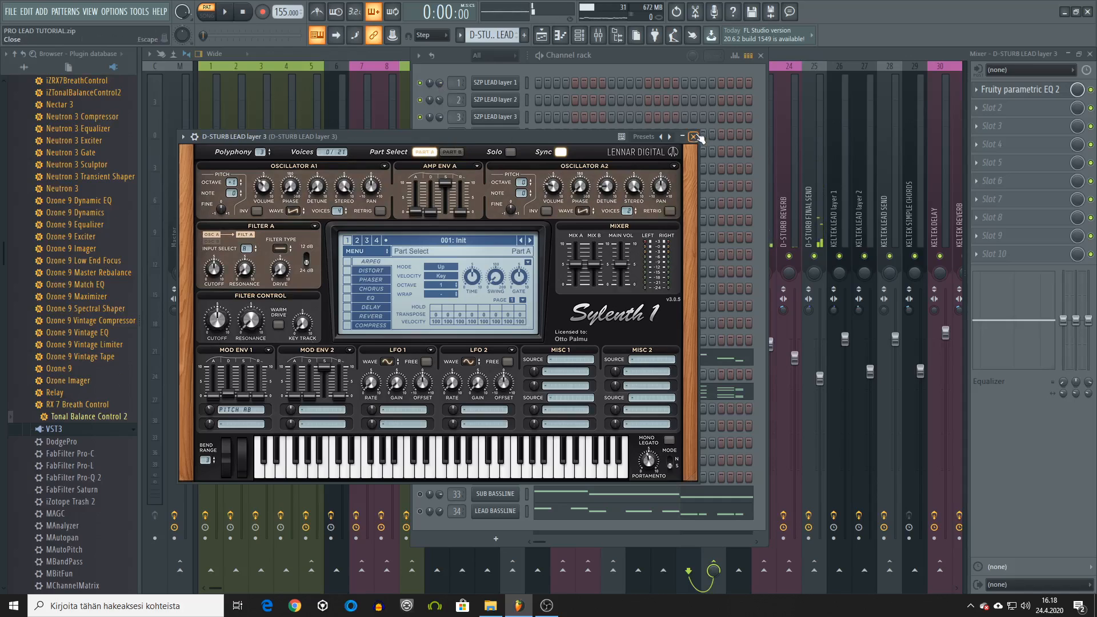
{"action": "left_click", "coordinate": [693, 137]}
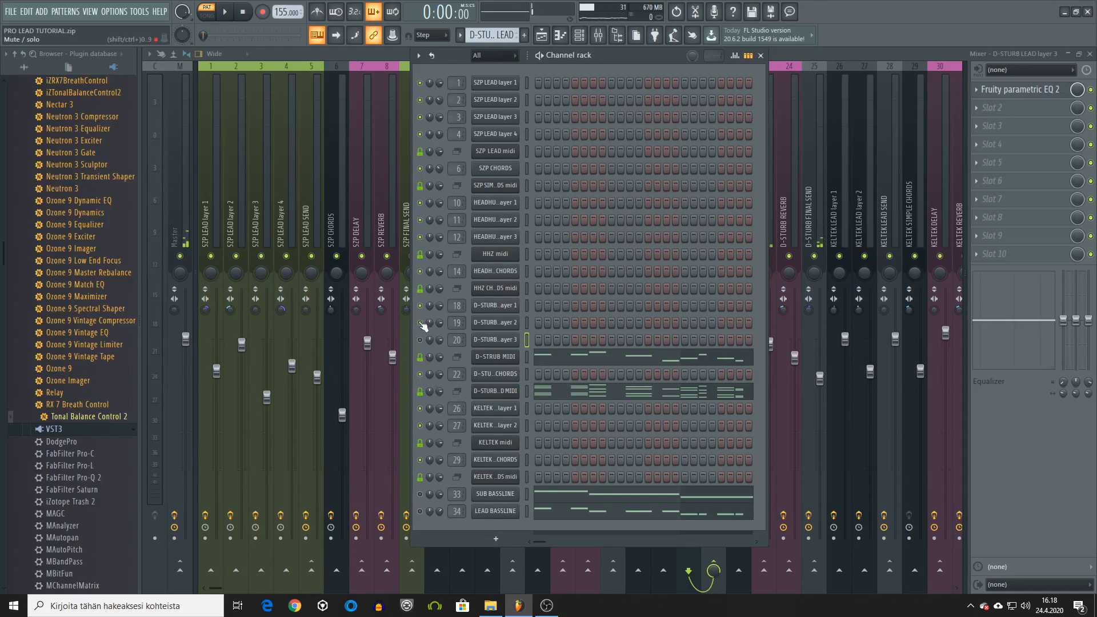
- Play the D-STURB chords on their own, and look over their midi notes in the piano roll
{"action": "key", "text": "space"}
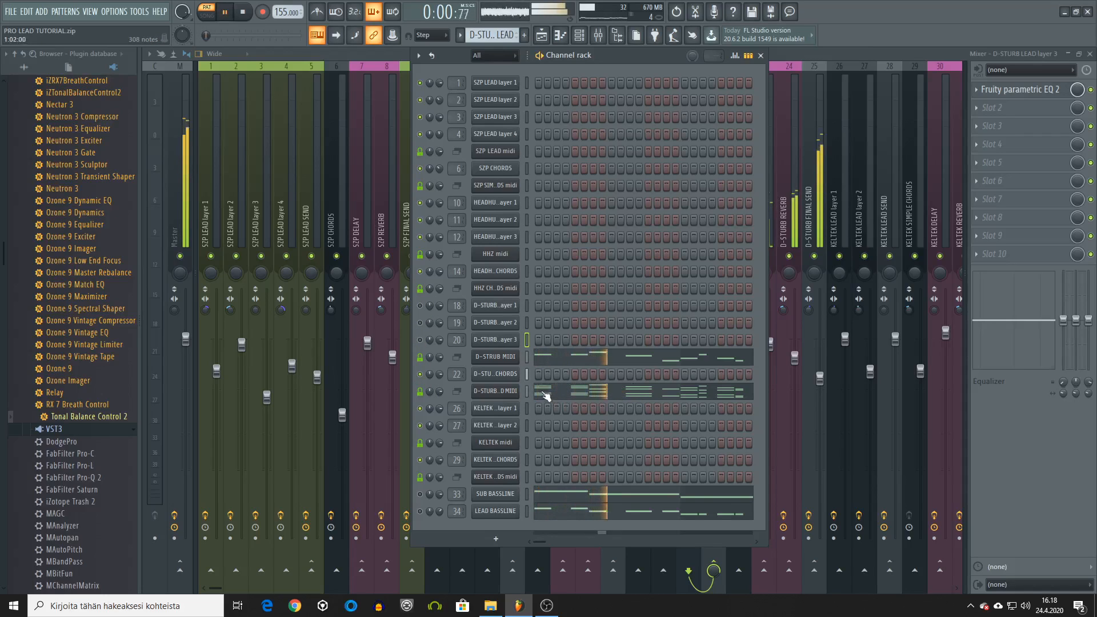
{"action": "left_click", "coordinate": [564, 389]}
{"action": "key", "text": "space"}
{"action": "left_click", "coordinate": [1089, 54]}
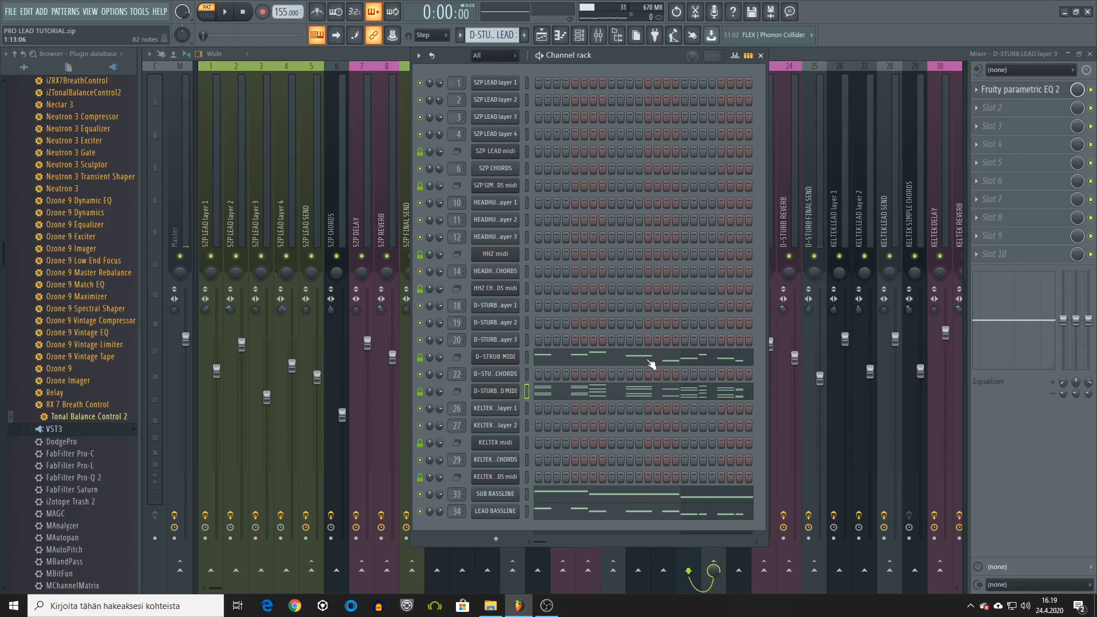
- Play the full D-STURB LEAD pattern with all channels active, and recheck the Part A settings of D-STURB LEAD layer 1
{"action": "key", "text": "space"}
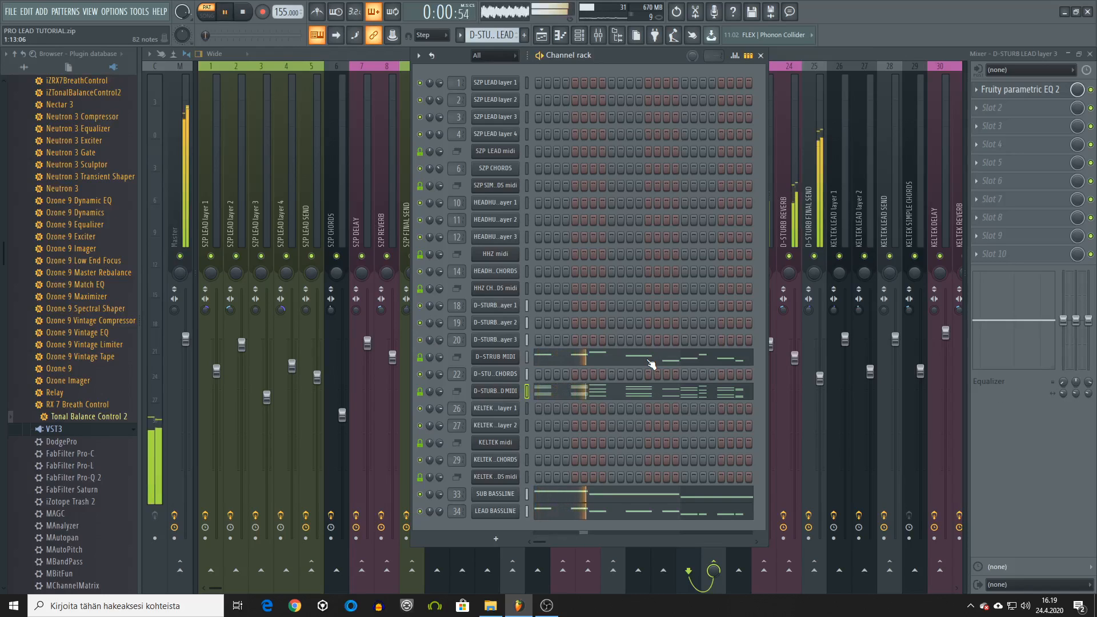
{"action": "key", "text": "space"}
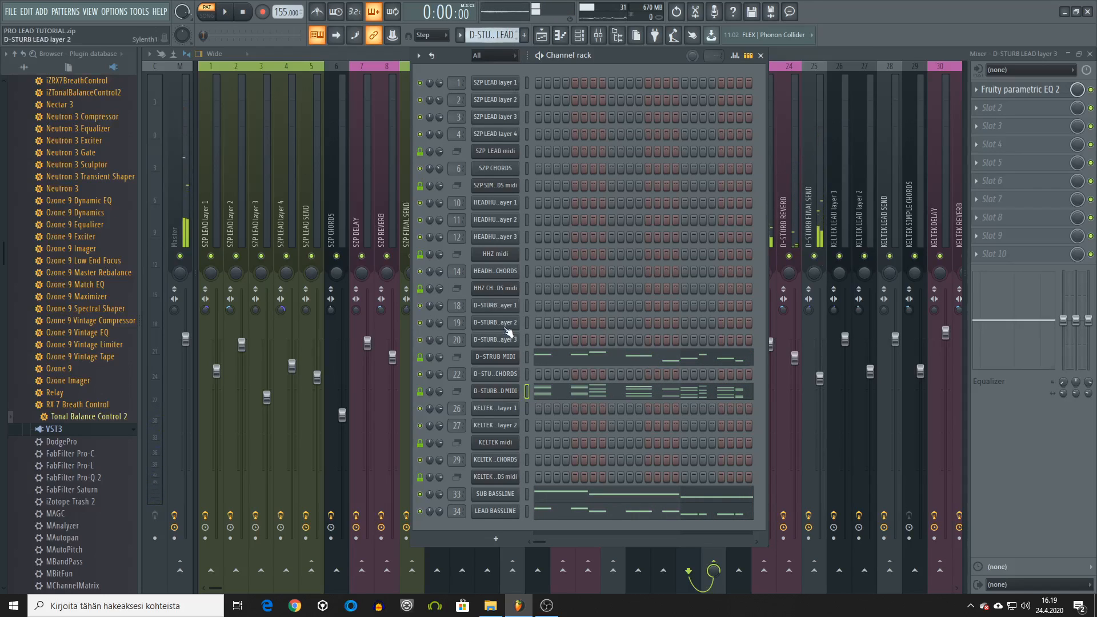
{"action": "left_click", "coordinate": [483, 309]}
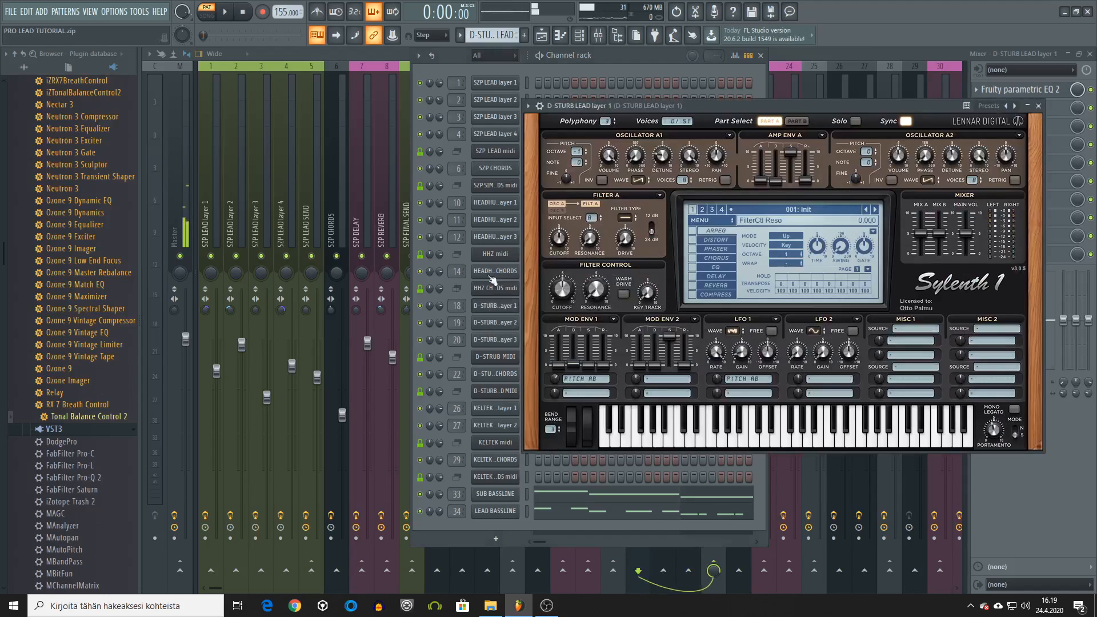
{"action": "left_click", "coordinate": [1039, 106]}
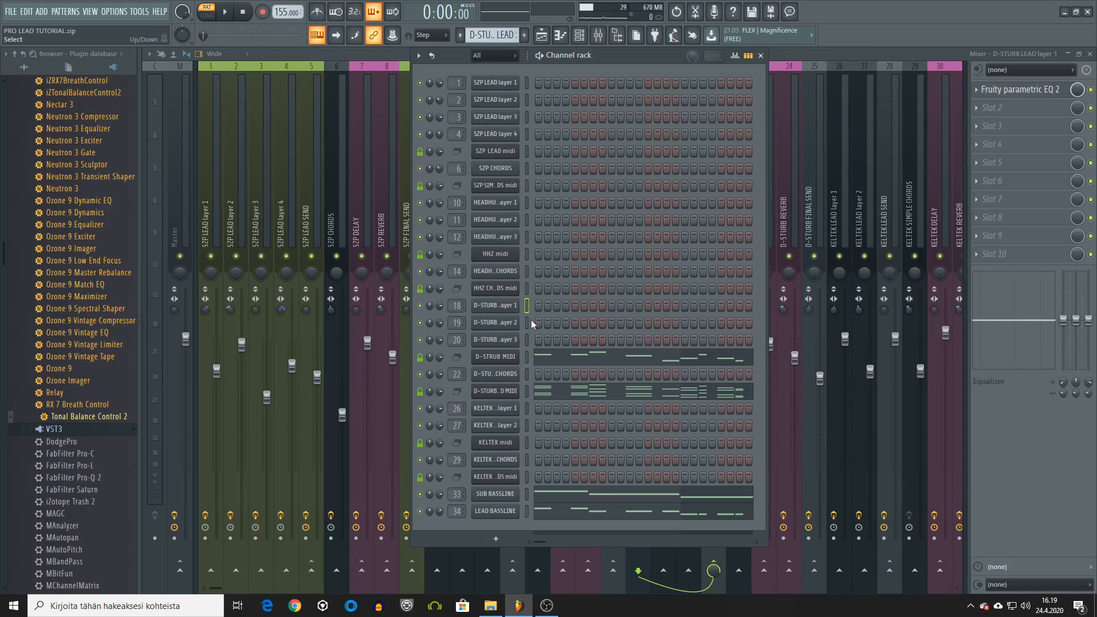
- Switch to the KELTEK LEAD pattern and play it with all channels active
{"action": "scroll", "coordinate": [490, 29], "scroll_direction": "down", "scroll_amount": 1}
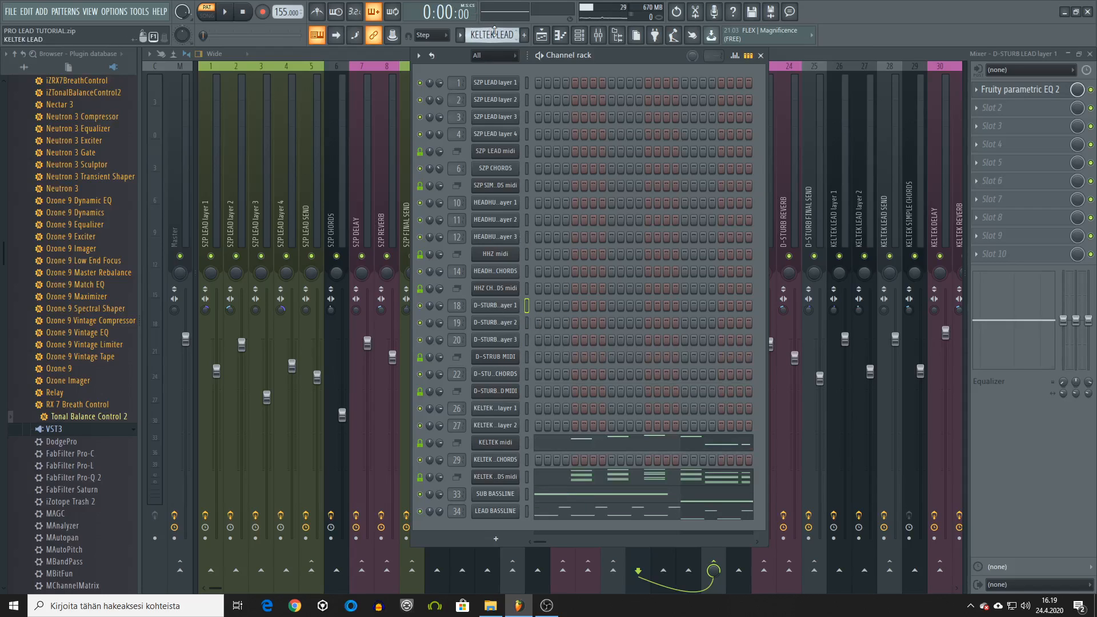
{"action": "key", "text": "space"}
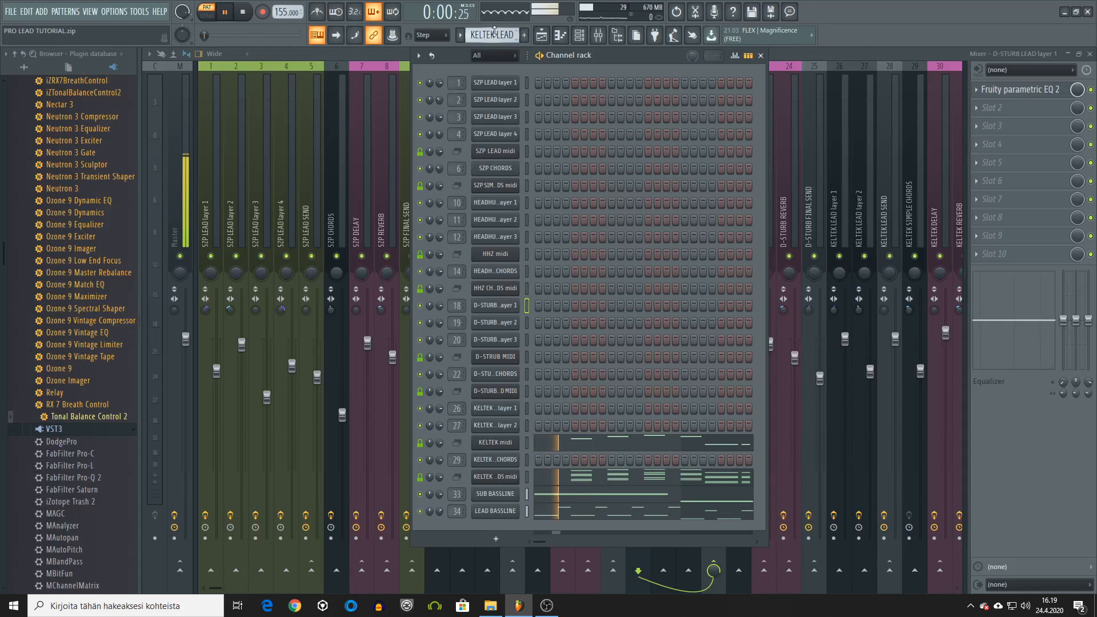
{"action": "key", "text": "space"}
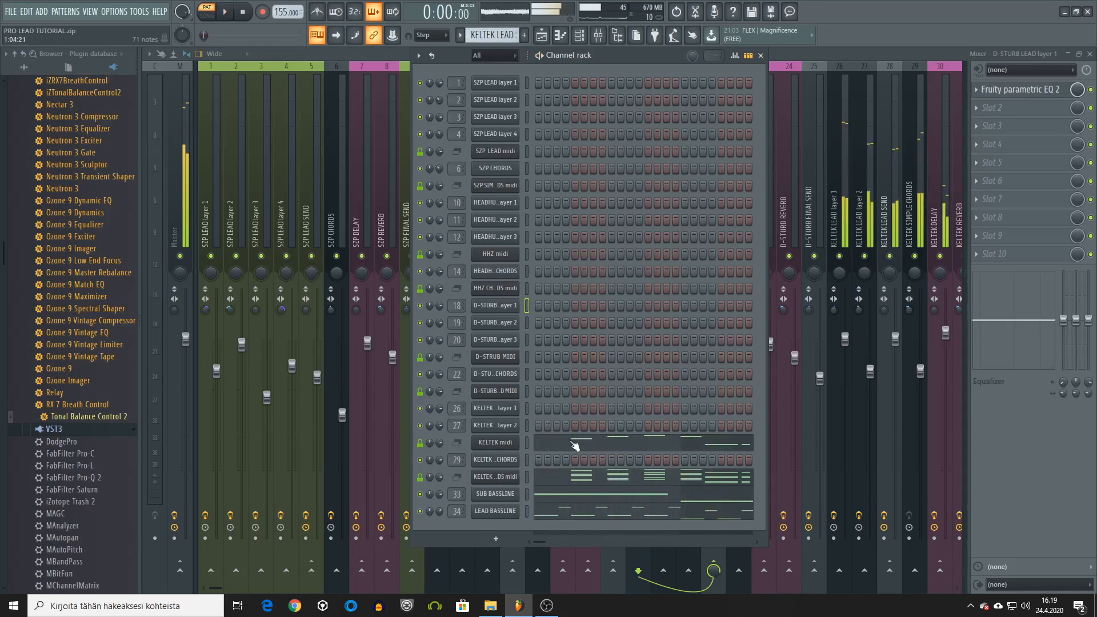
- Audition KELTEK LEAD layers 1 and 2 together with all other channels muted
{"action": "right_click", "coordinate": [422, 408]}
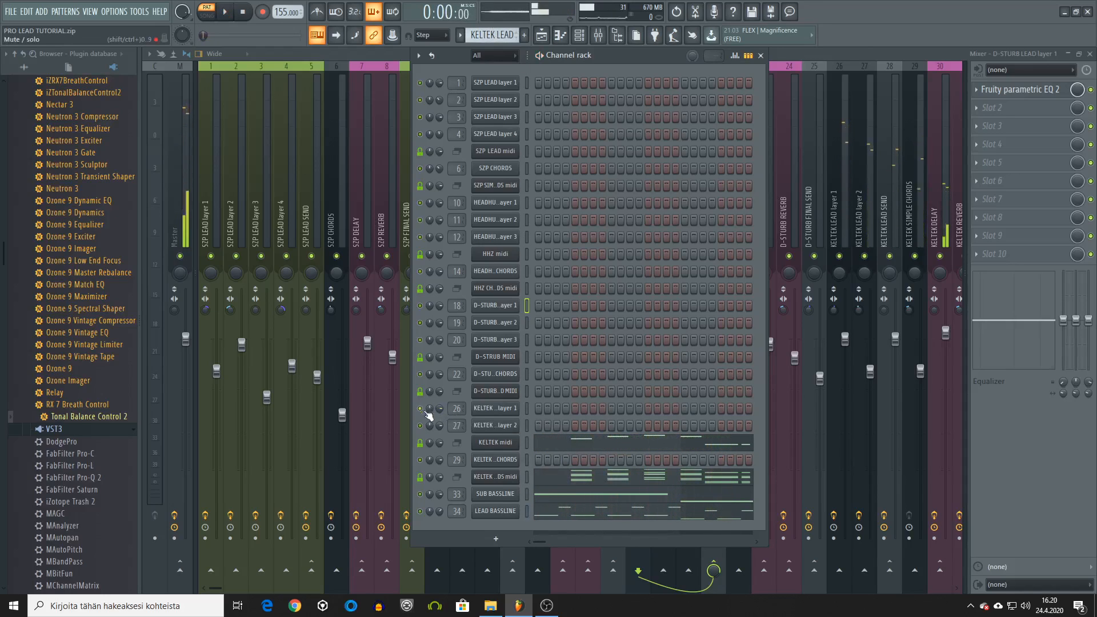
{"action": "left_click", "coordinate": [421, 426]}
{"action": "key", "text": "space"}
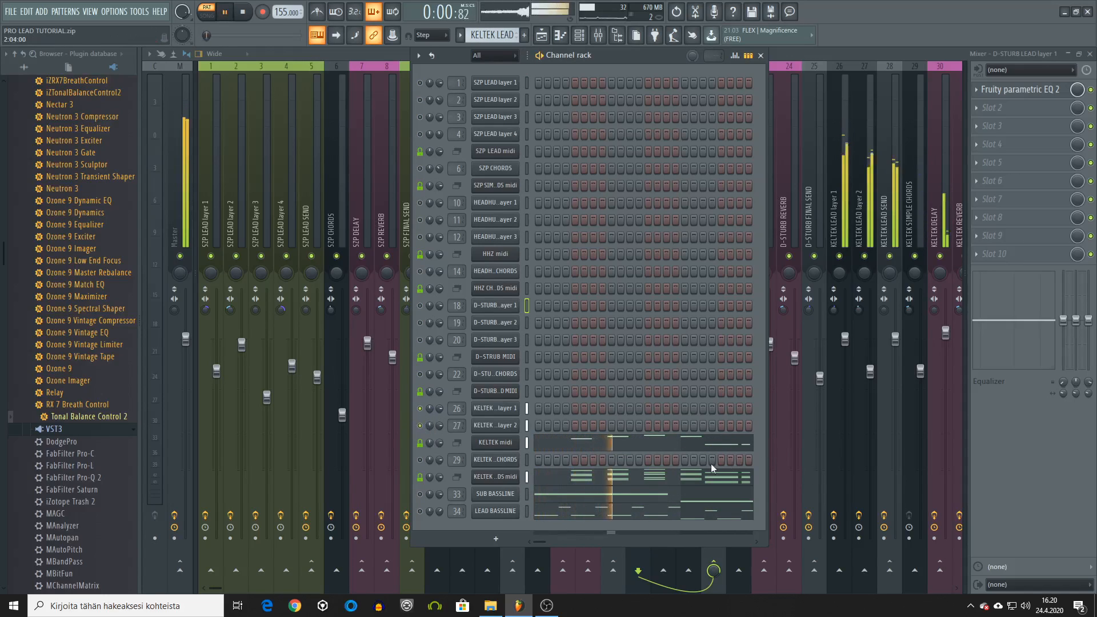
{"action": "key", "text": "space"}
- Review the Sylenth1 settings of KELTEK LEAD layer 1 in Part A and KELTEK LEAD layer 2 in Part B
{"action": "left_click", "coordinate": [509, 409]}
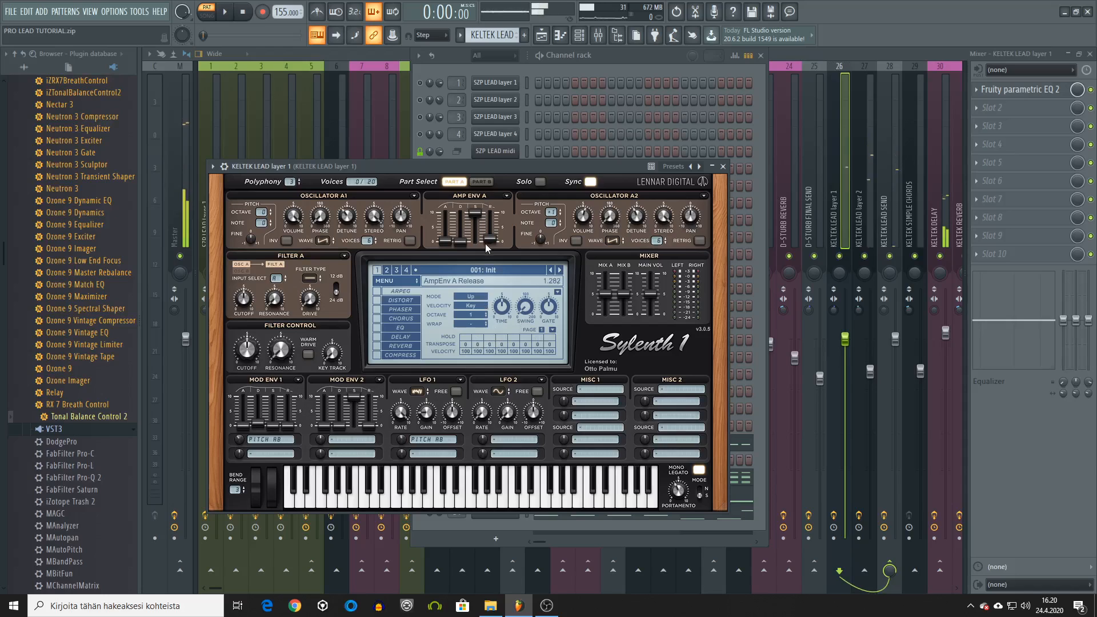
{"action": "left_click", "coordinate": [722, 166]}
{"action": "left_click", "coordinate": [471, 385]}
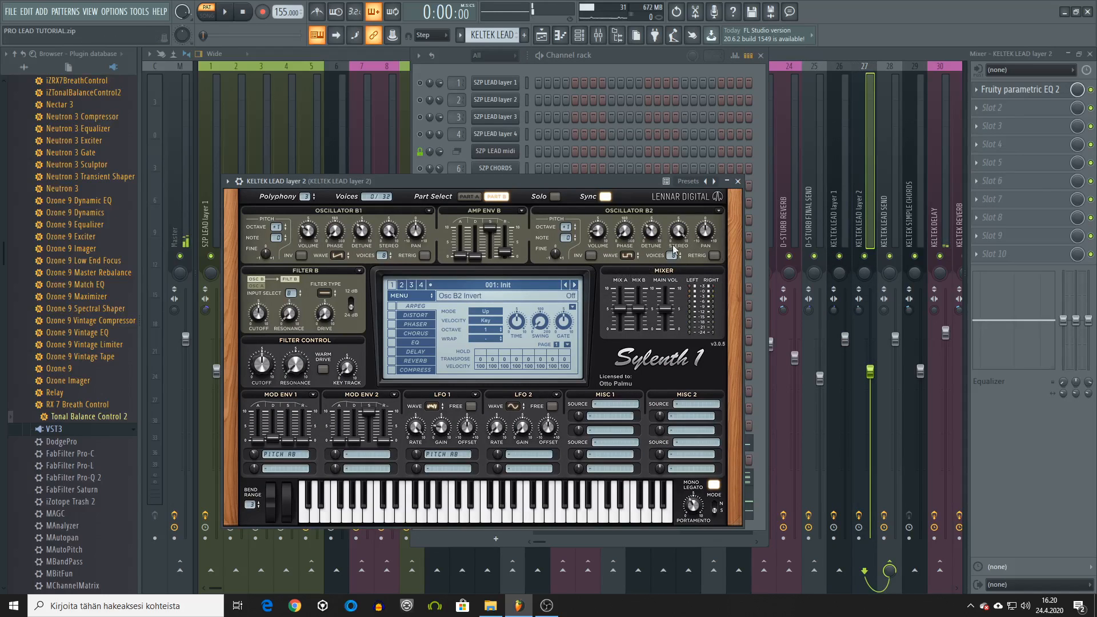
{"action": "left_click", "coordinate": [737, 181]}
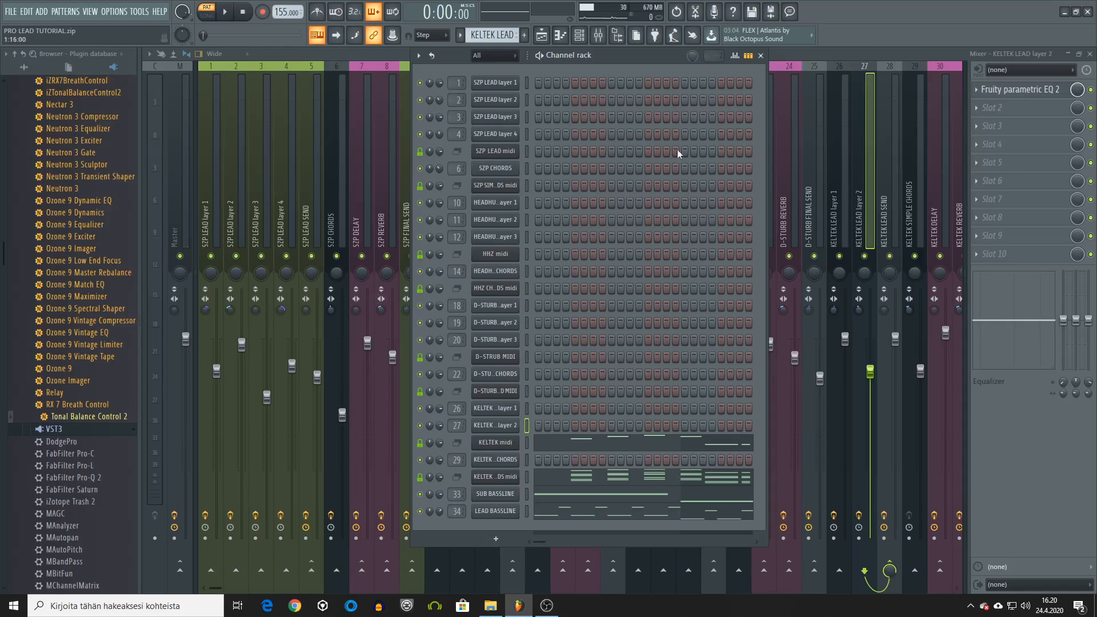
- Bring the mixer to the front and look over its tracks through to the SUB BASSLINE and LEAD BASSLINE tracks
{"action": "left_click", "coordinate": [856, 52]}
{"action": "scroll", "coordinate": [824, 111], "scroll_direction": "down", "scroll_amount": 4}
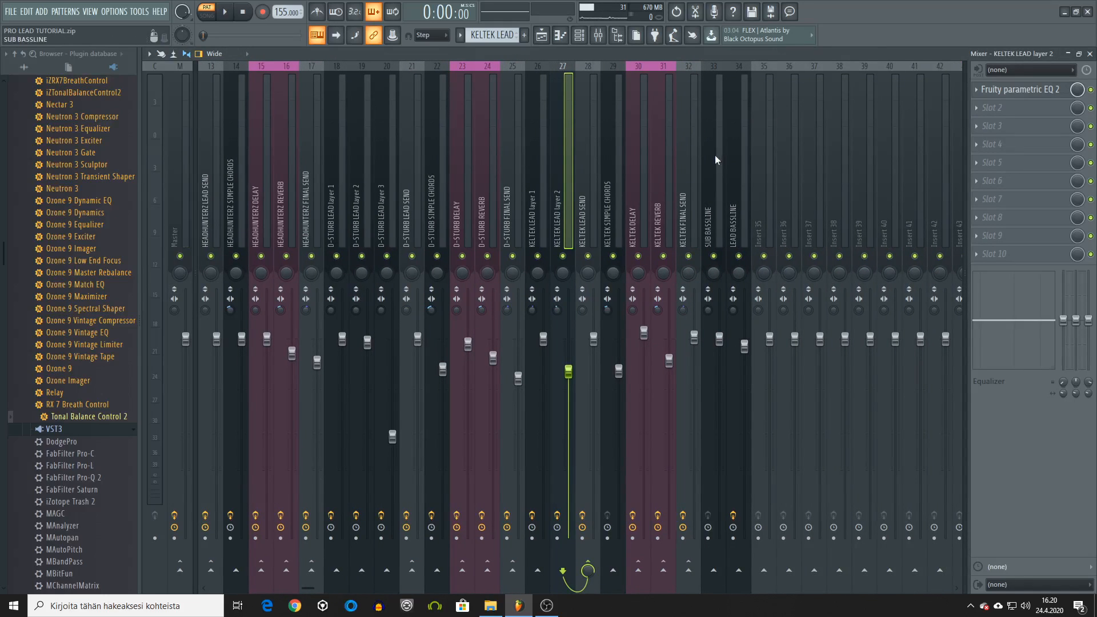
{"action": "scroll", "coordinate": [714, 153], "scroll_direction": "up", "scroll_amount": 4}
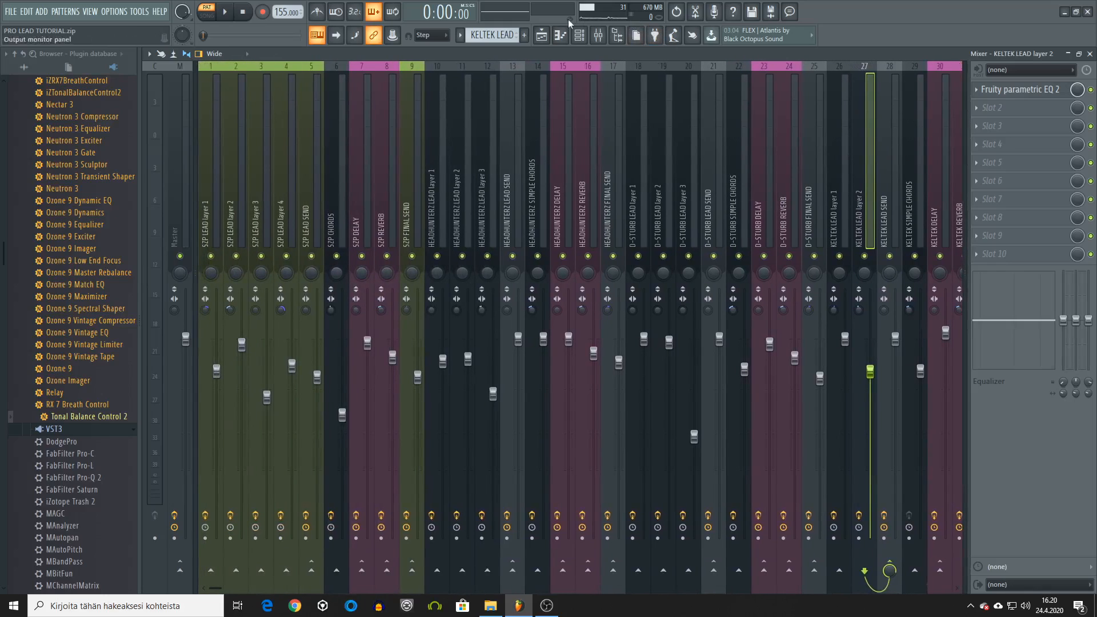
- Return to the playlist and make HEADHUNTERZ LEAD the active pattern, leaving only the arrangement in view
{"action": "left_click", "coordinate": [541, 34]}
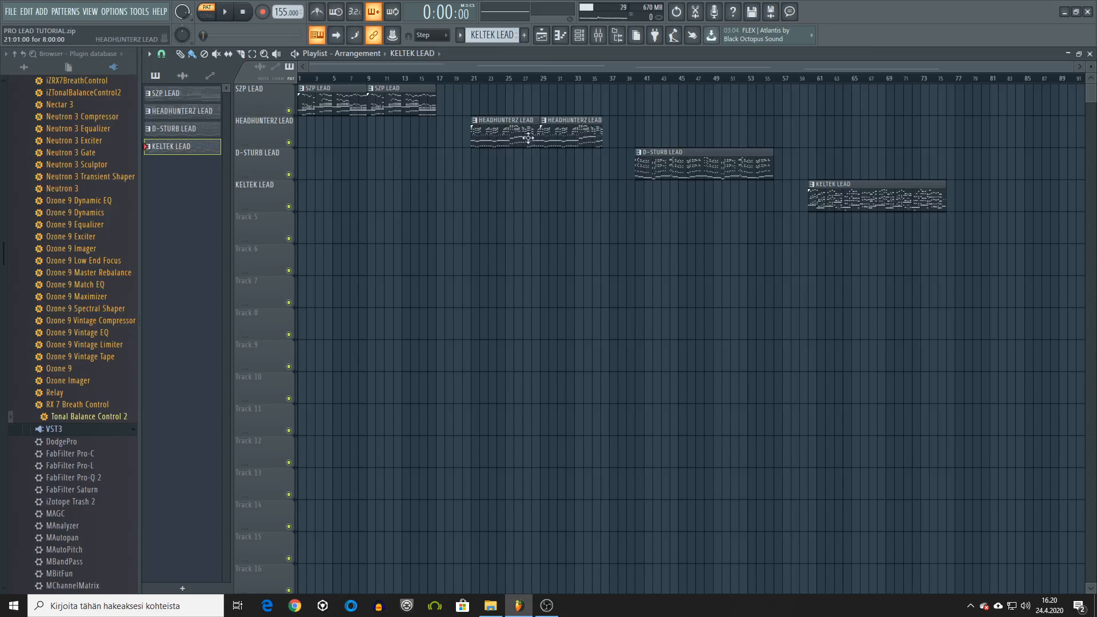
{"action": "left_click", "coordinate": [579, 35]}
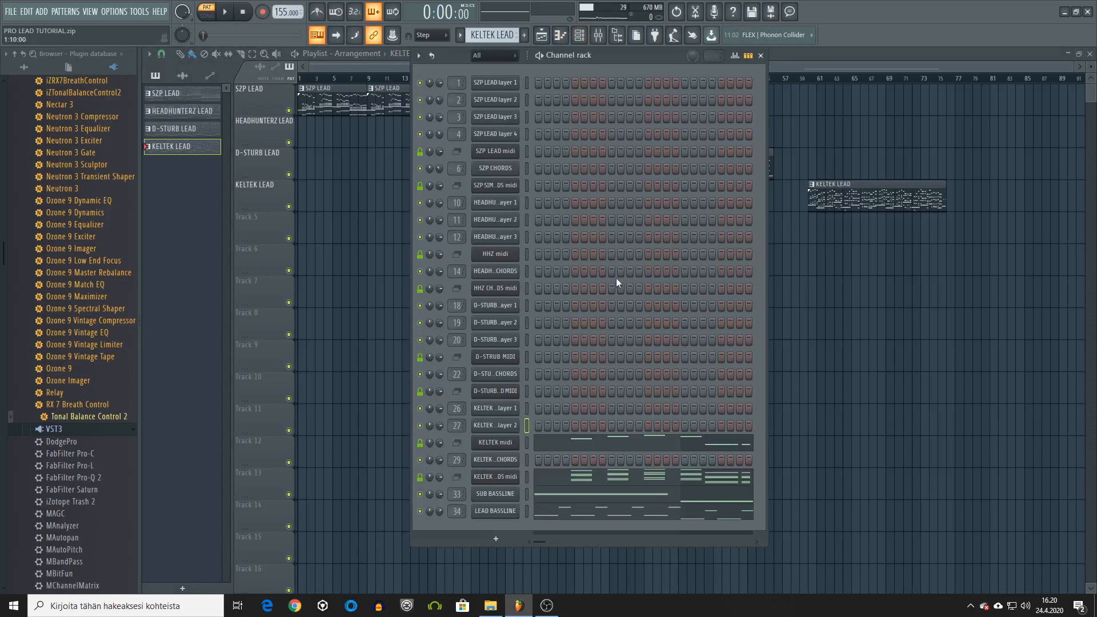
{"action": "scroll", "coordinate": [492, 35], "scroll_direction": "up", "scroll_amount": 2}
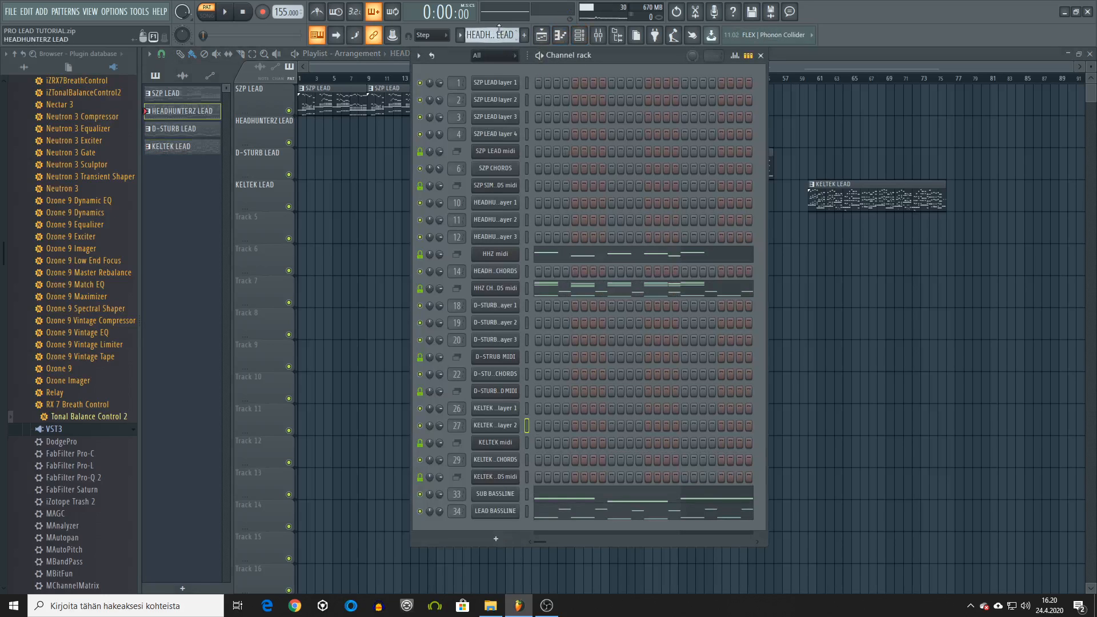
{"action": "left_click", "coordinate": [831, 52]}
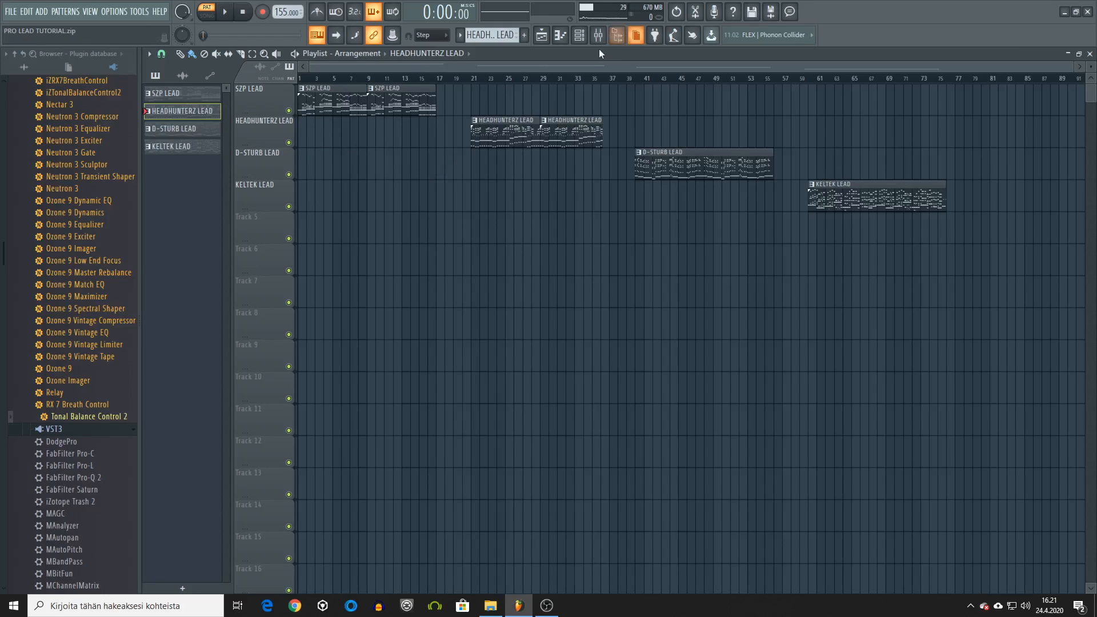
- Examine the HHZ midi notes in the piano roll and return to the playlist arrangement
{"action": "key", "text": "F6"}
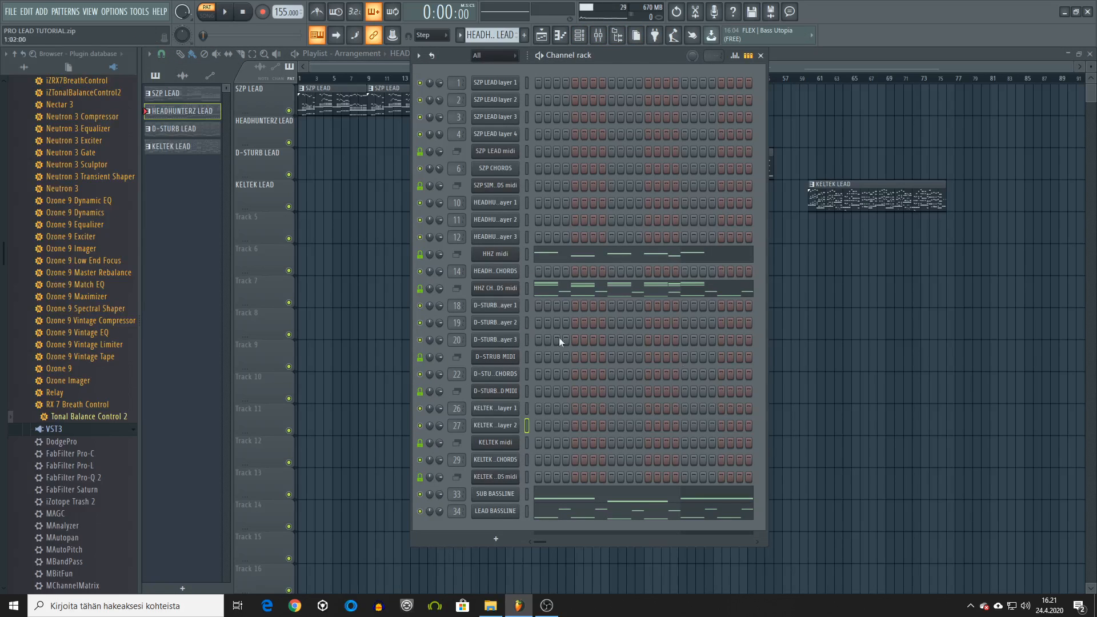
{"action": "left_click", "coordinate": [693, 253]}
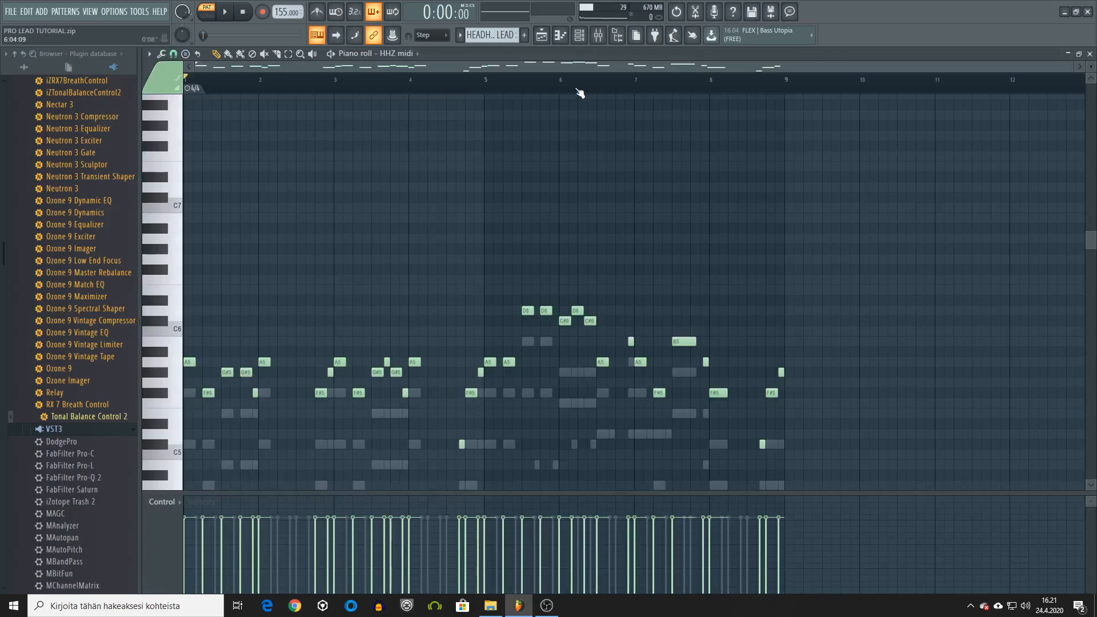
{"action": "scroll", "coordinate": [943, 206], "scroll_direction": "down", "scroll_amount": 5}
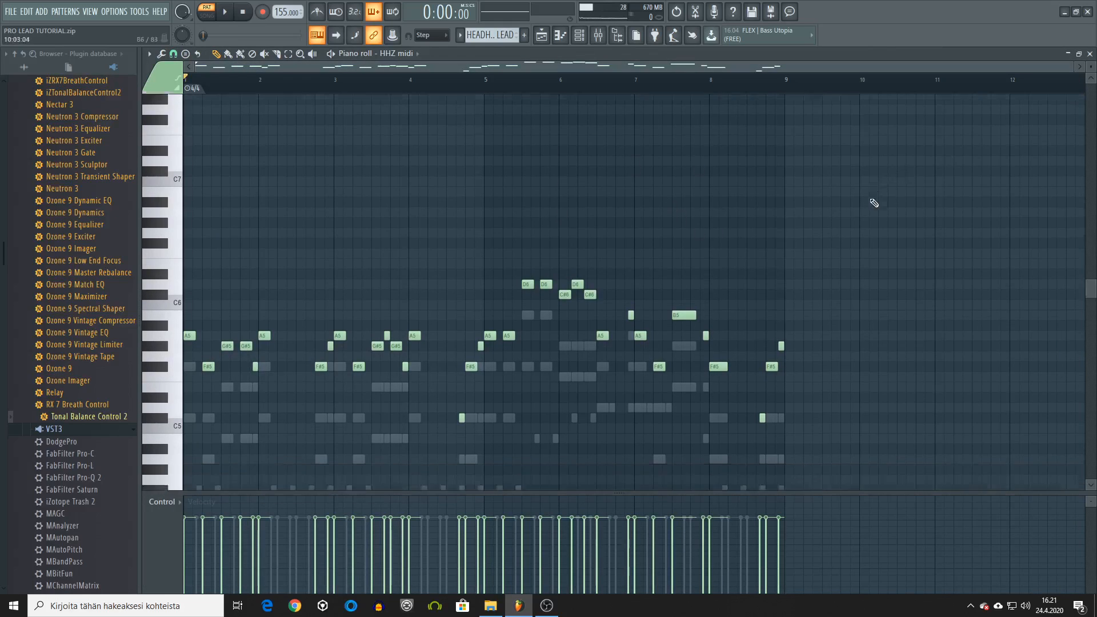
{"action": "left_click", "coordinate": [1089, 53]}
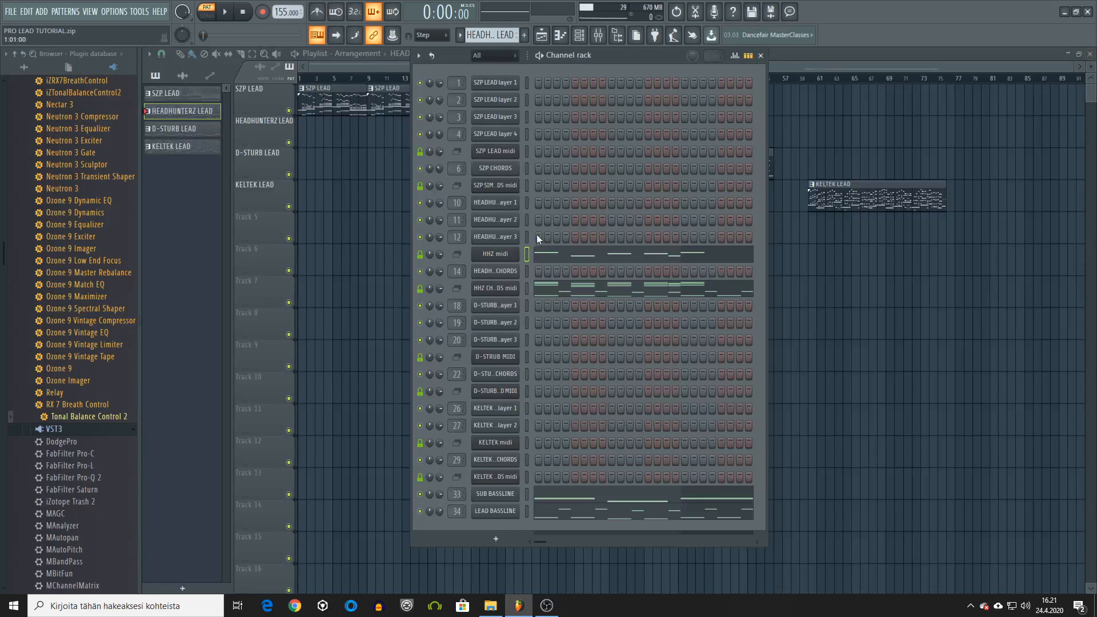
{"action": "left_click", "coordinate": [806, 57]}
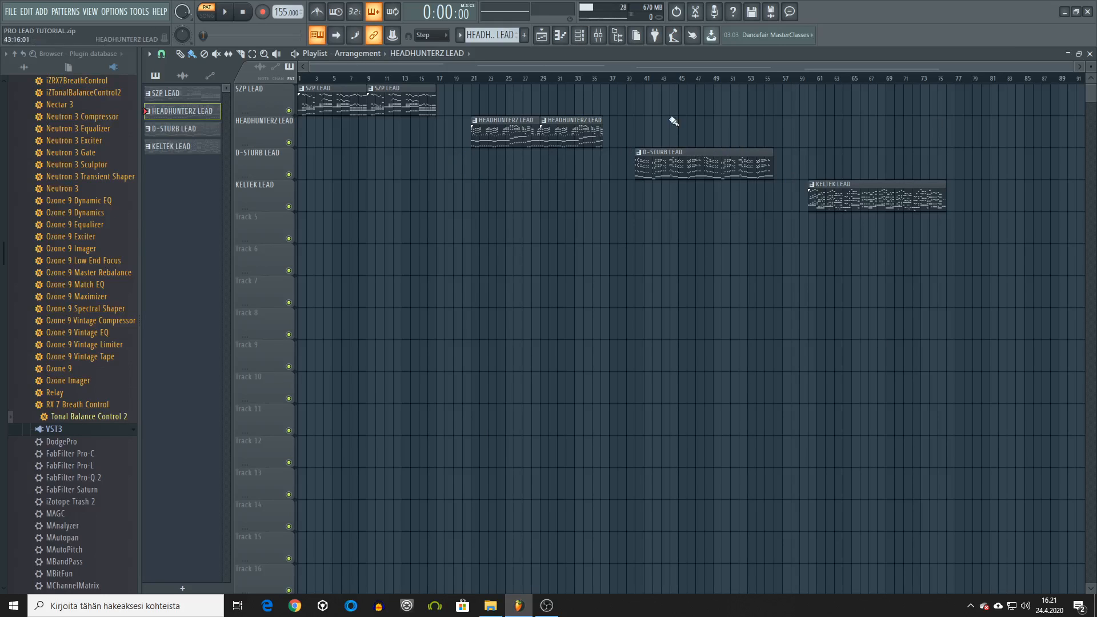
- Switch playback to song mode and move the playhead to the start of the second SZP LEAD clip at bar 9
{"action": "left_click", "coordinate": [589, 34]}
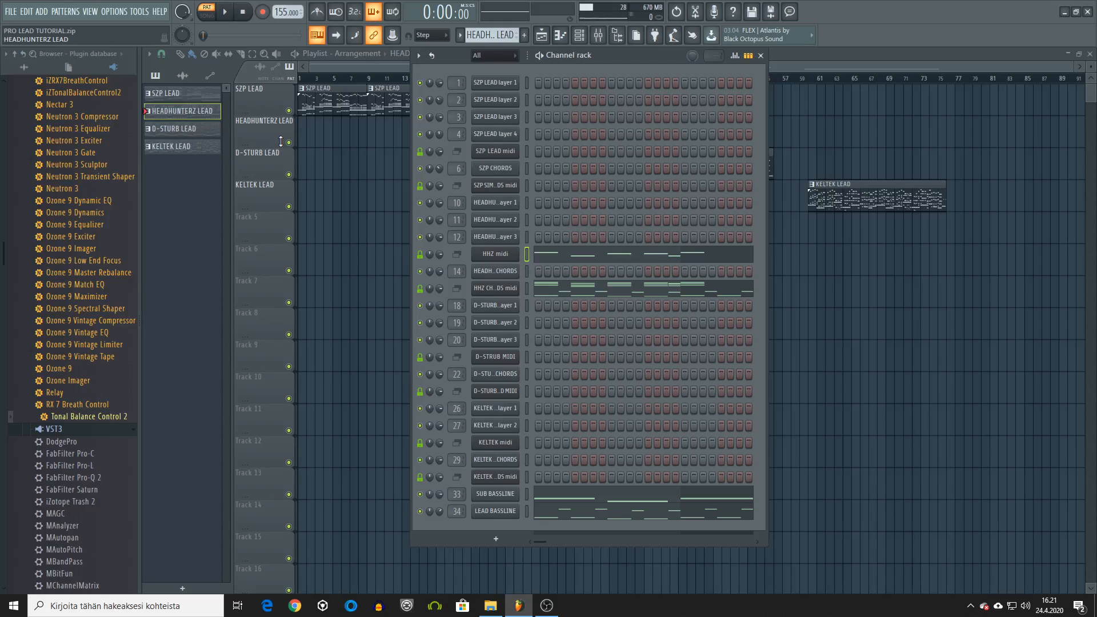
{"action": "left_click", "coordinate": [326, 79]}
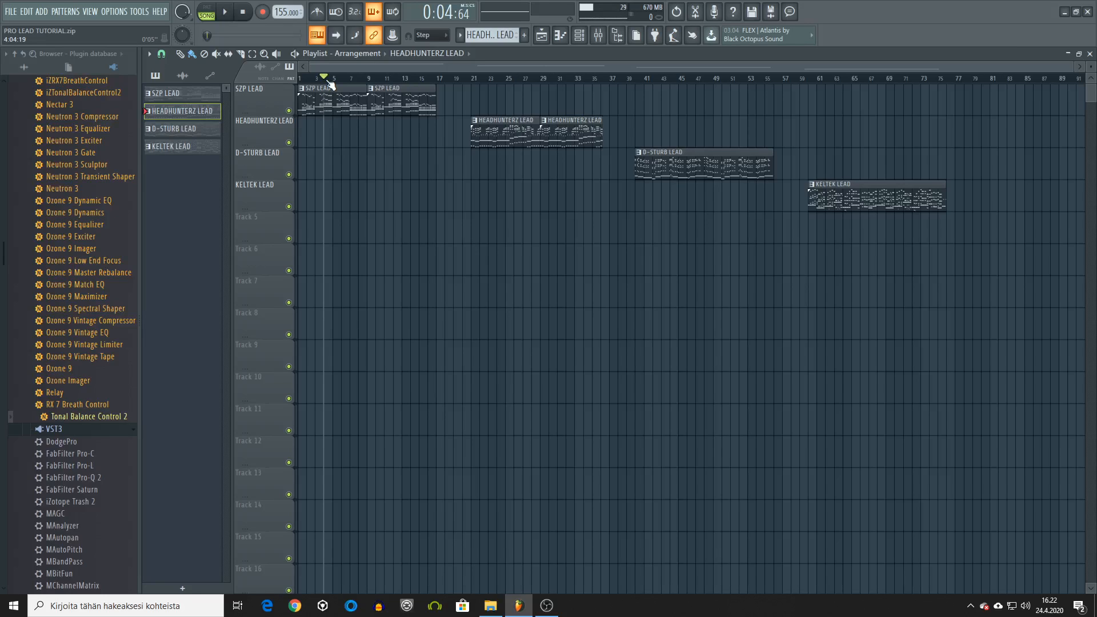
{"action": "left_click", "coordinate": [363, 79]}
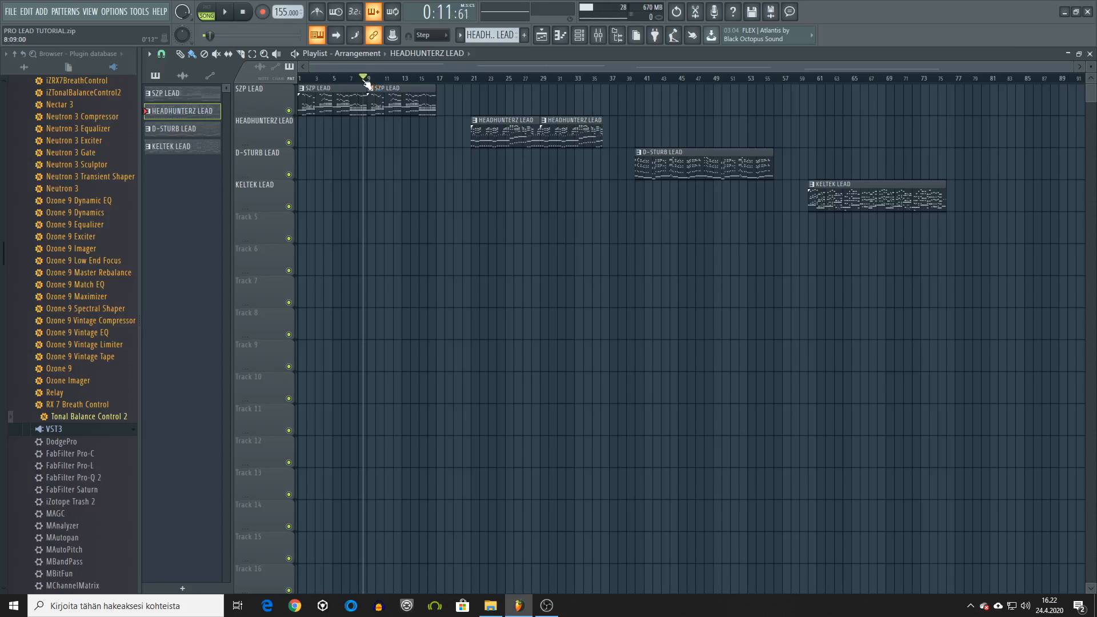
{"action": "left_click", "coordinate": [369, 79]}
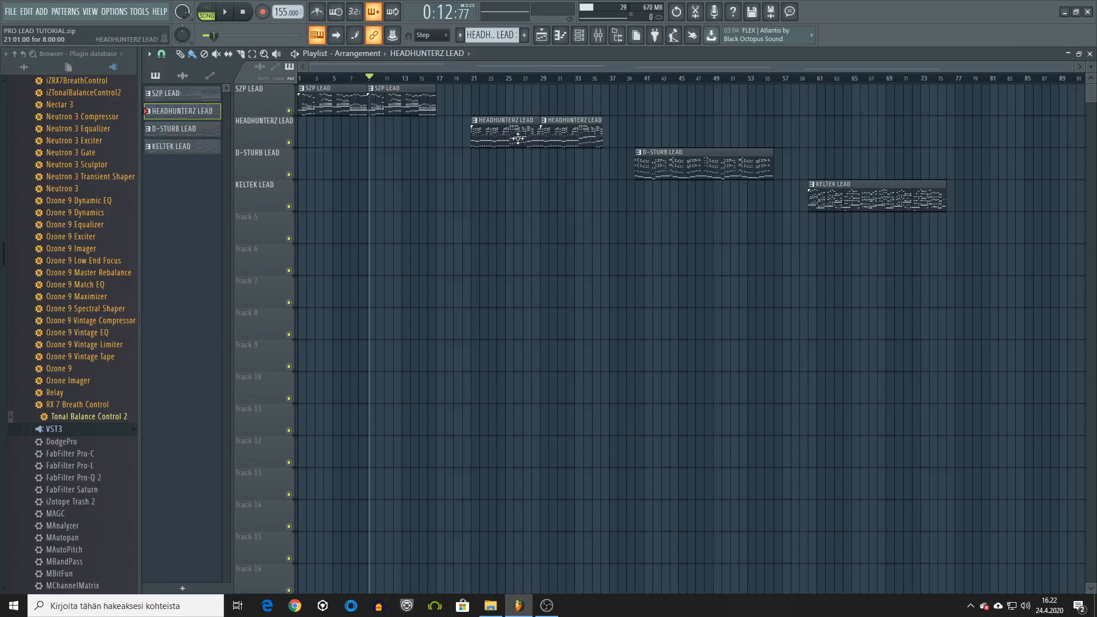
{"action": "left_click", "coordinate": [579, 34]}
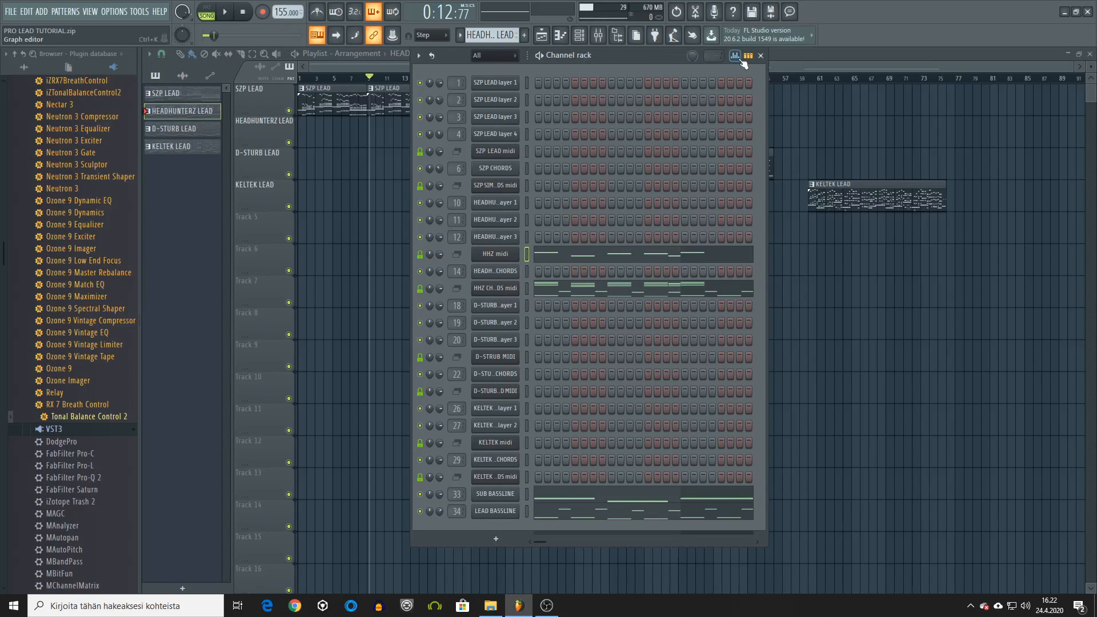
{"action": "left_click", "coordinate": [760, 56]}
{"action": "scroll", "coordinate": [788, 63], "scroll_direction": "right", "scroll_amount": 2}
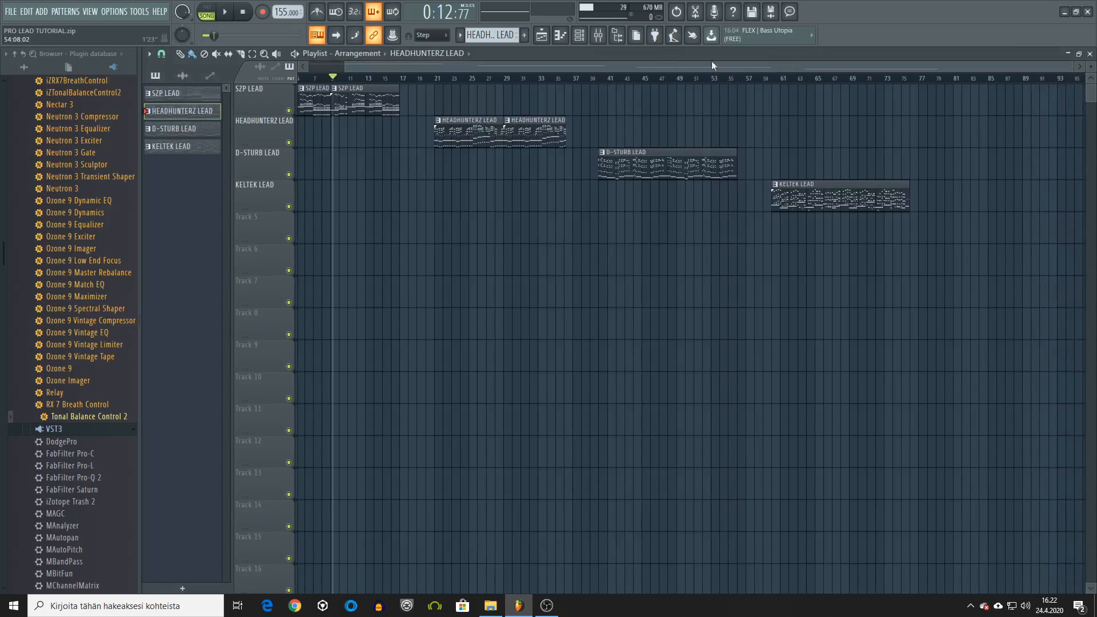
{"action": "scroll", "coordinate": [646, 68], "scroll_direction": "left", "scroll_amount": 2}
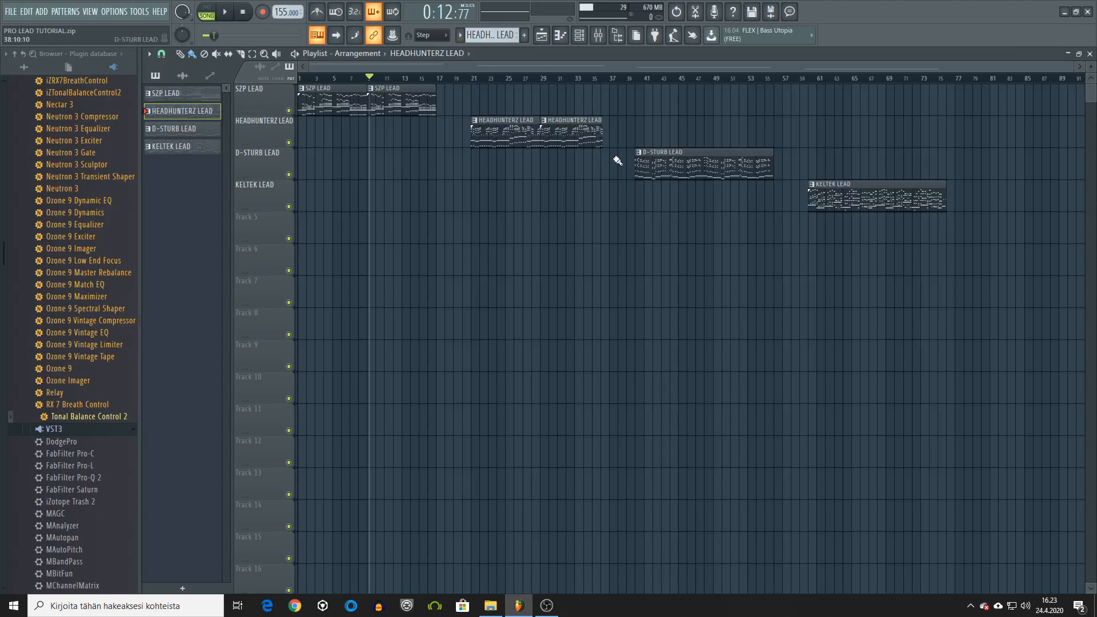
- Play the arrangement from the start, jumping ahead to the HEADHUNTERZ, D-STURB and KELTEK LEAD clips, and stop playback
{"action": "left_click", "coordinate": [243, 12]}
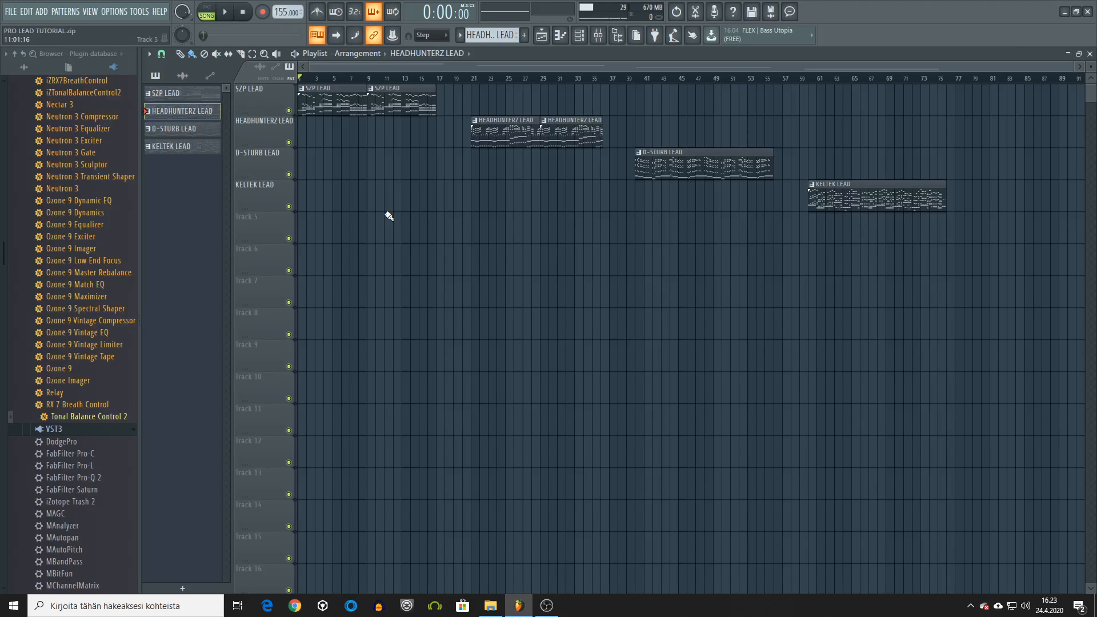
{"action": "key", "text": "space"}
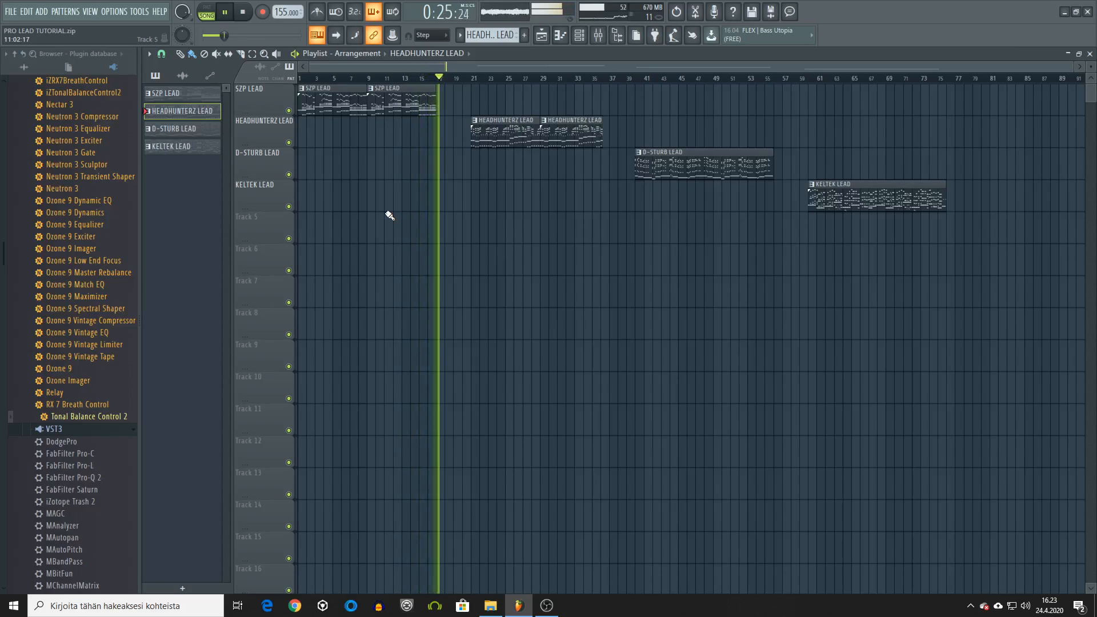
{"action": "left_click", "coordinate": [466, 79]}
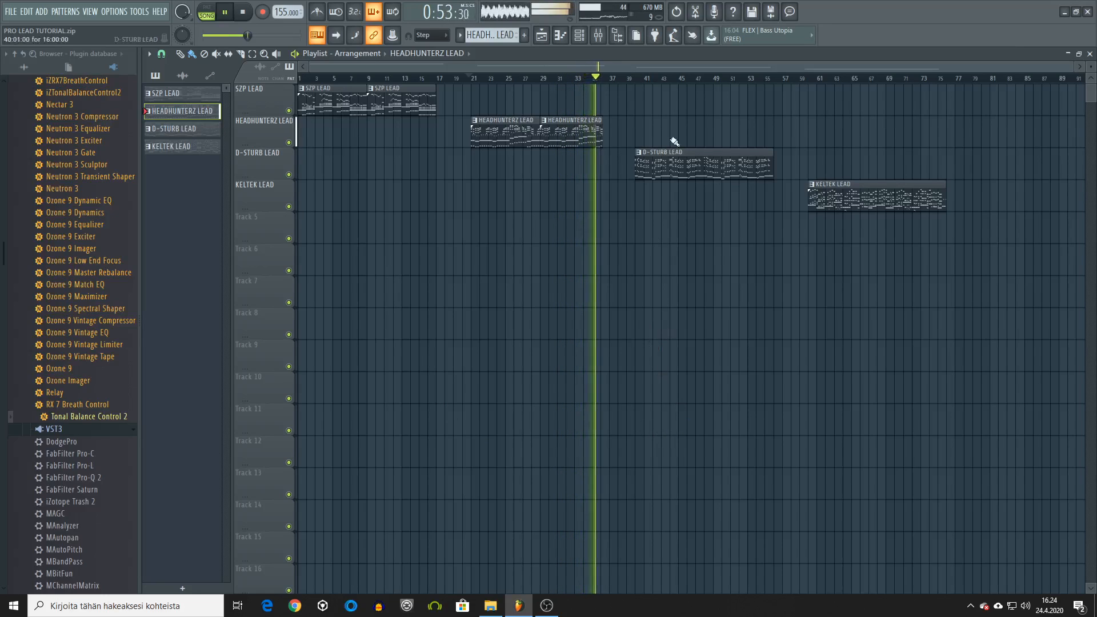
{"action": "left_click", "coordinate": [635, 79]}
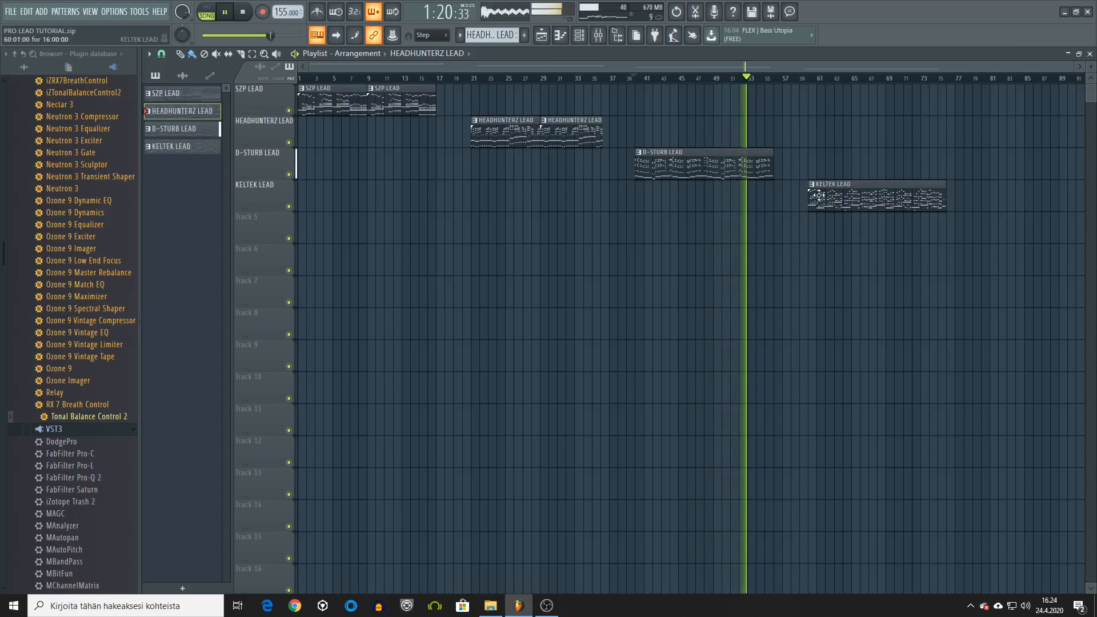
{"action": "left_click", "coordinate": [813, 79]}
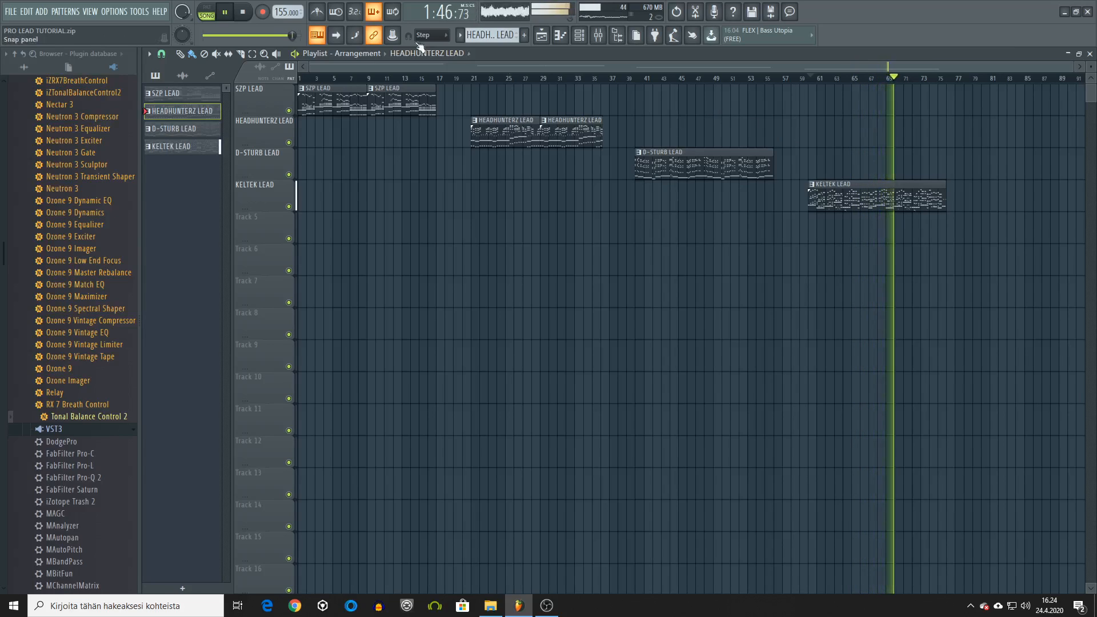
{"action": "left_click", "coordinate": [252, 11]}
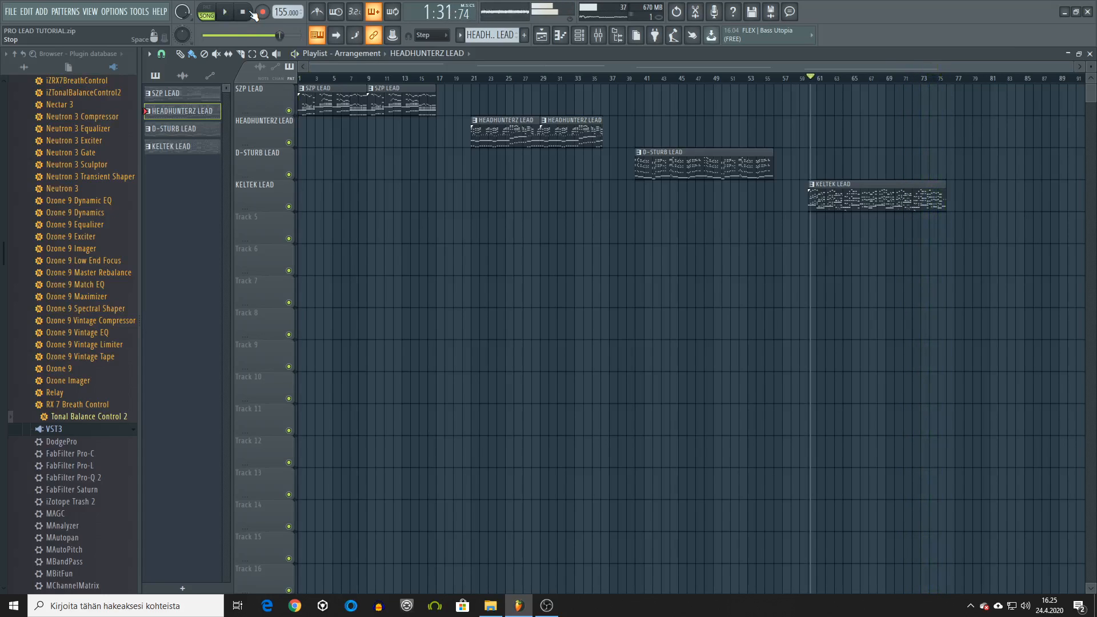